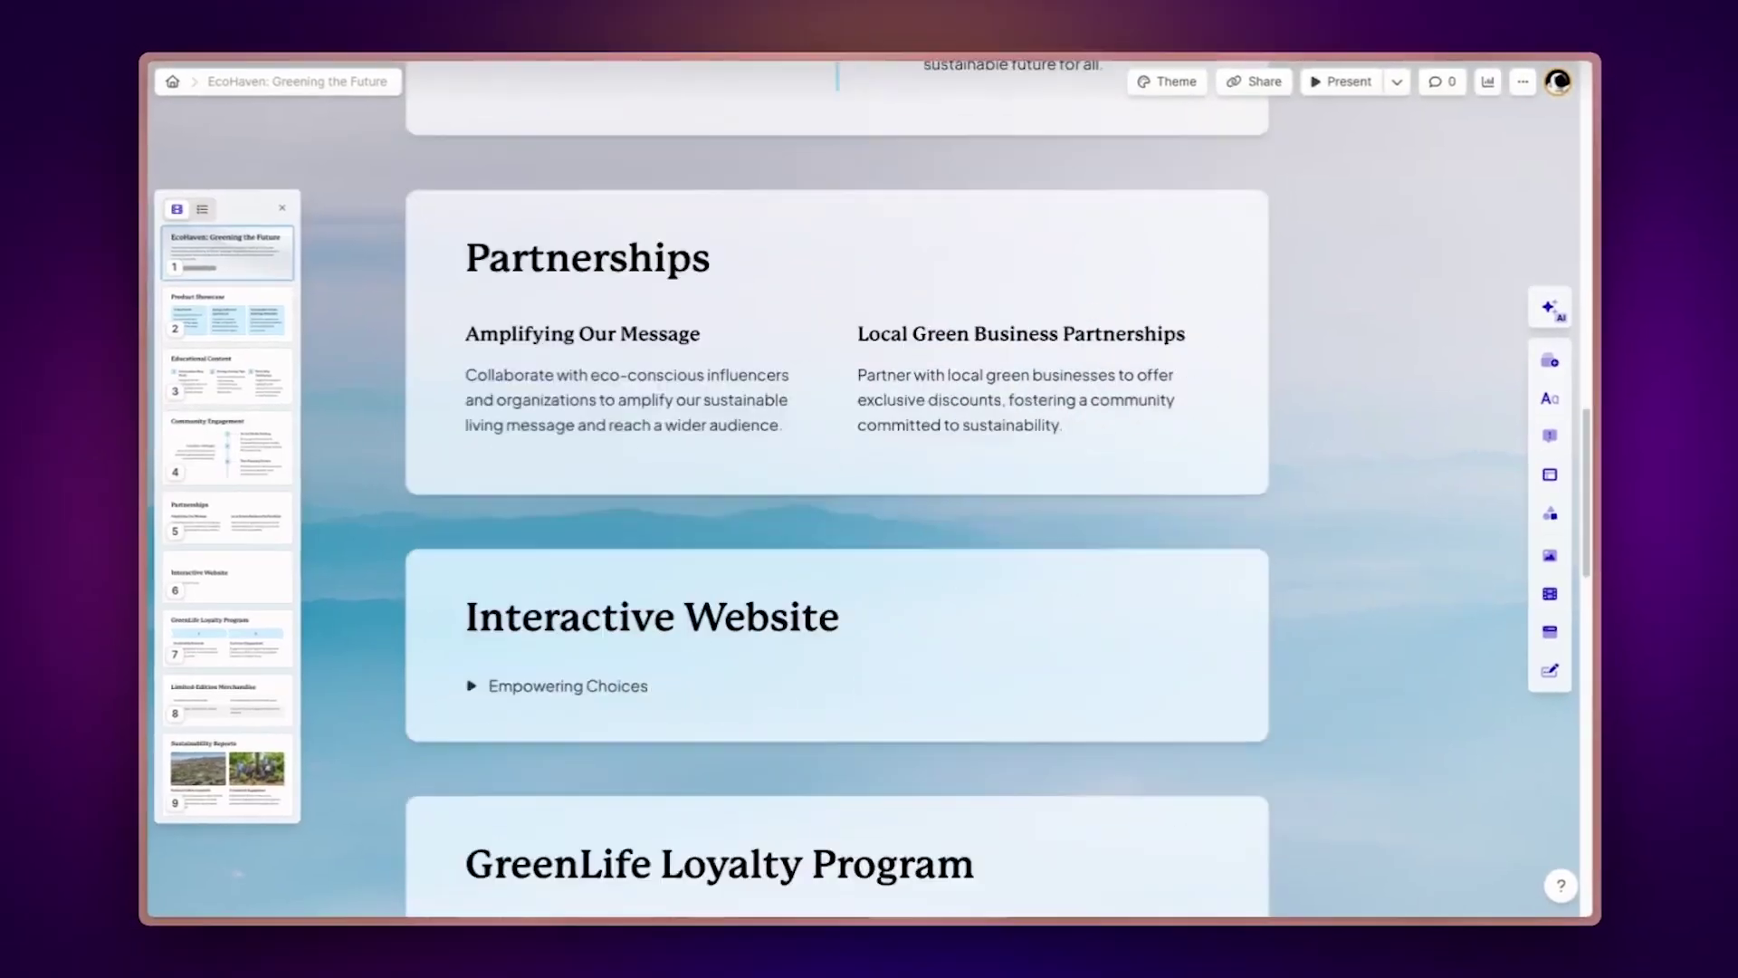
# Step the presenter view forward through Emotional Associations with Color and past Color Symbolism
pyautogui.scroll(-10, 836, 489)
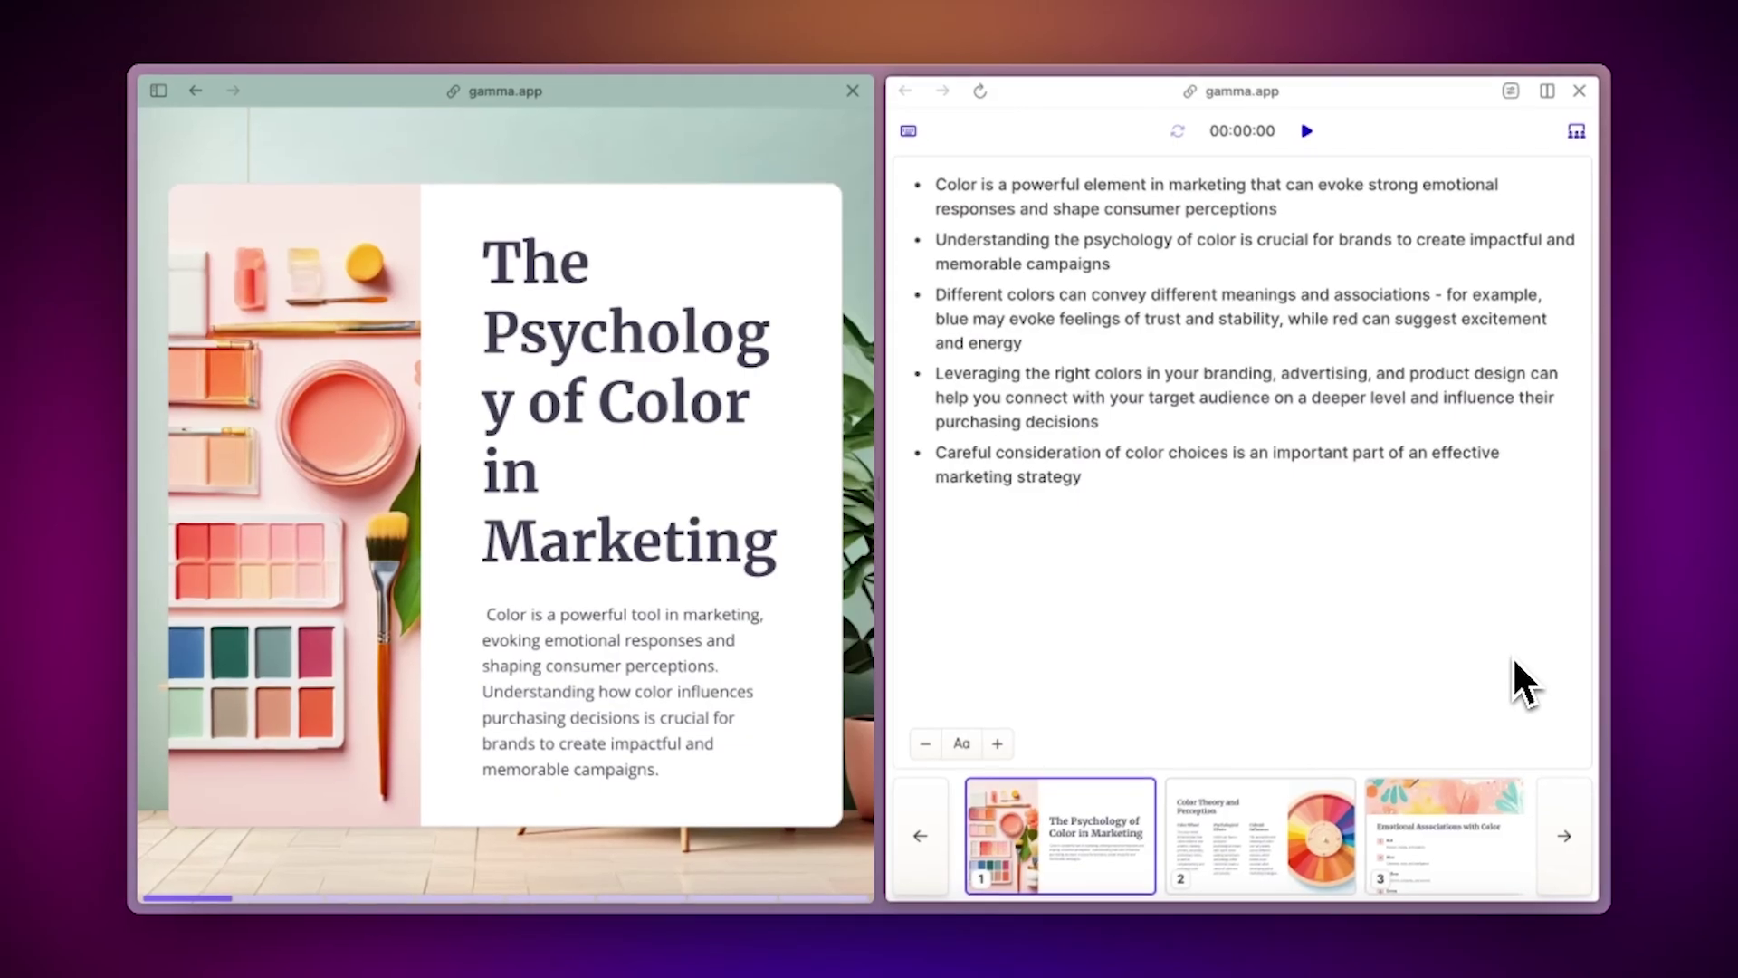
pyautogui.press('Right')
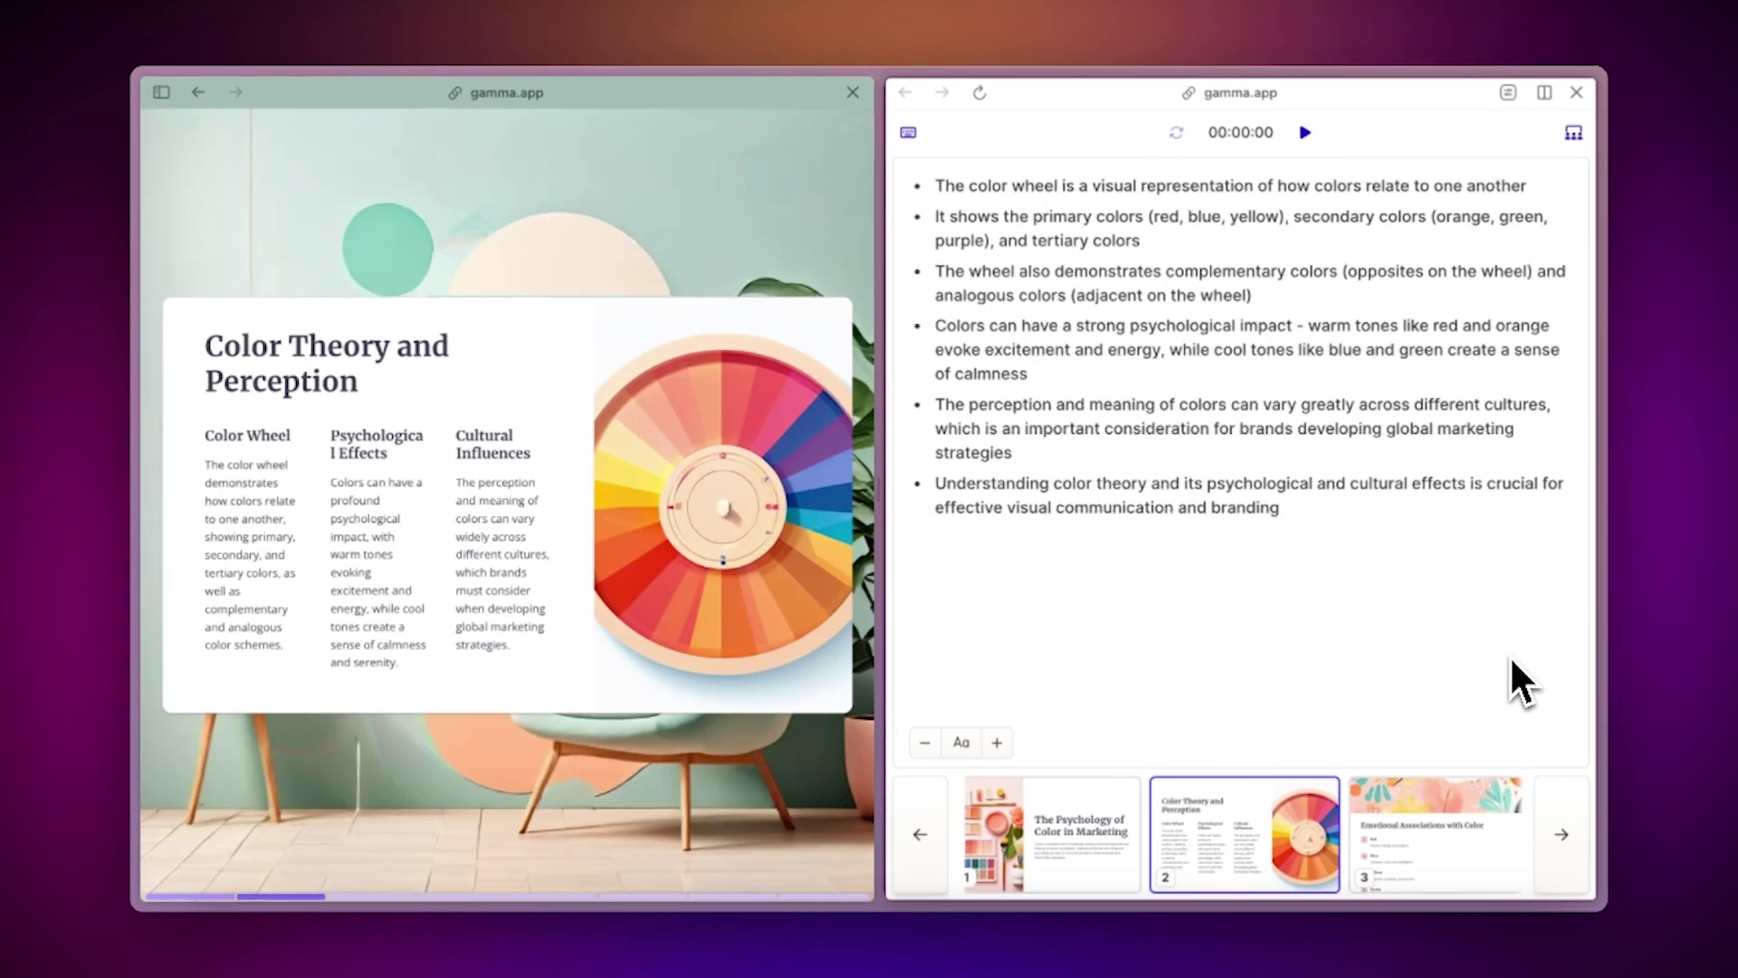
pyautogui.press('Right')
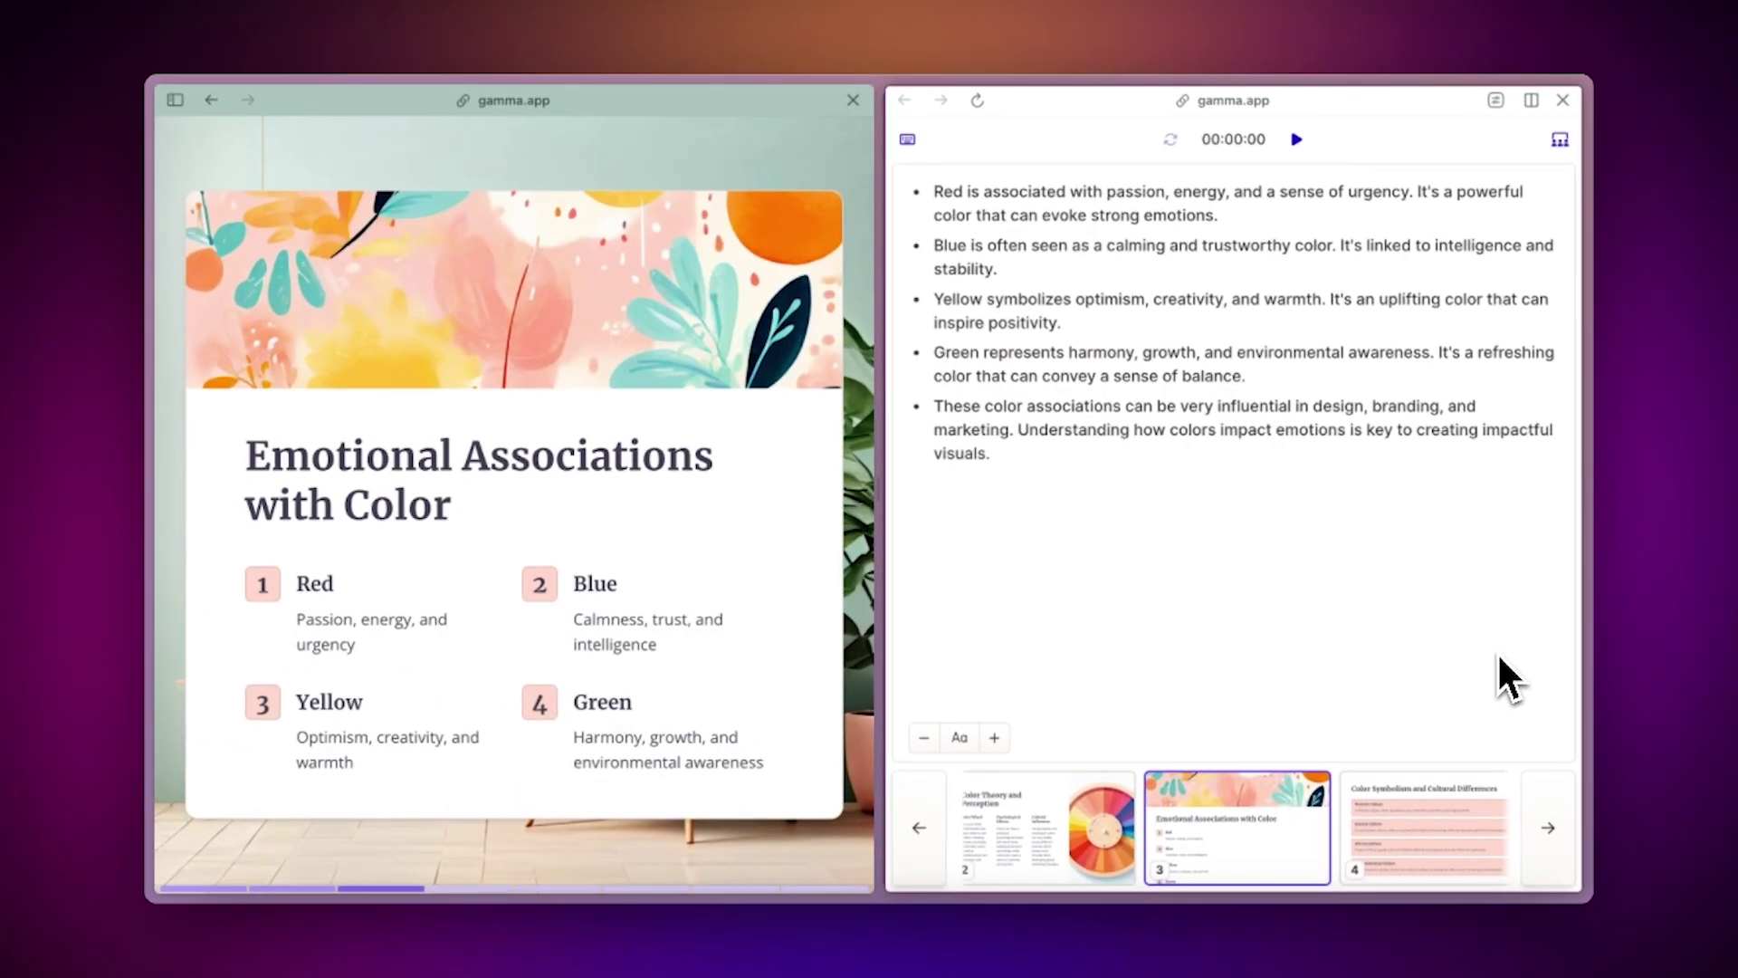
pyautogui.press('Right')
pyautogui.press('Right')
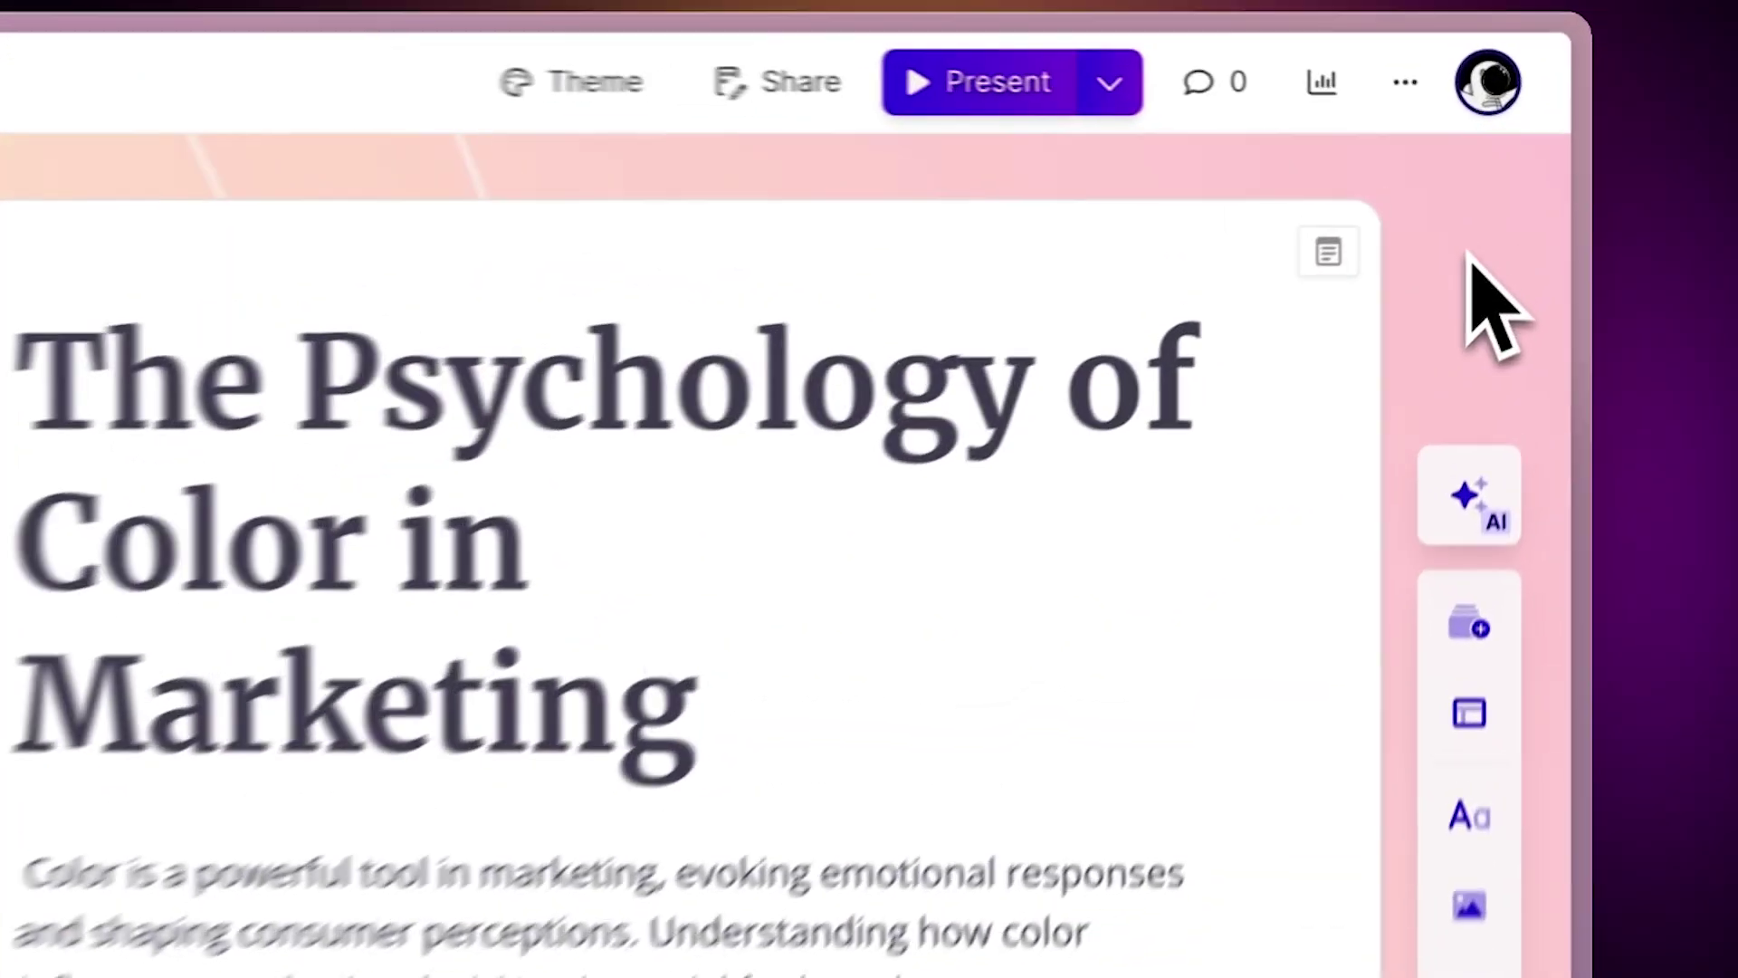
# Generate AI speaker notes for the title card: five bullets on color's emotional impact and branding
pyautogui.click(1329, 252)
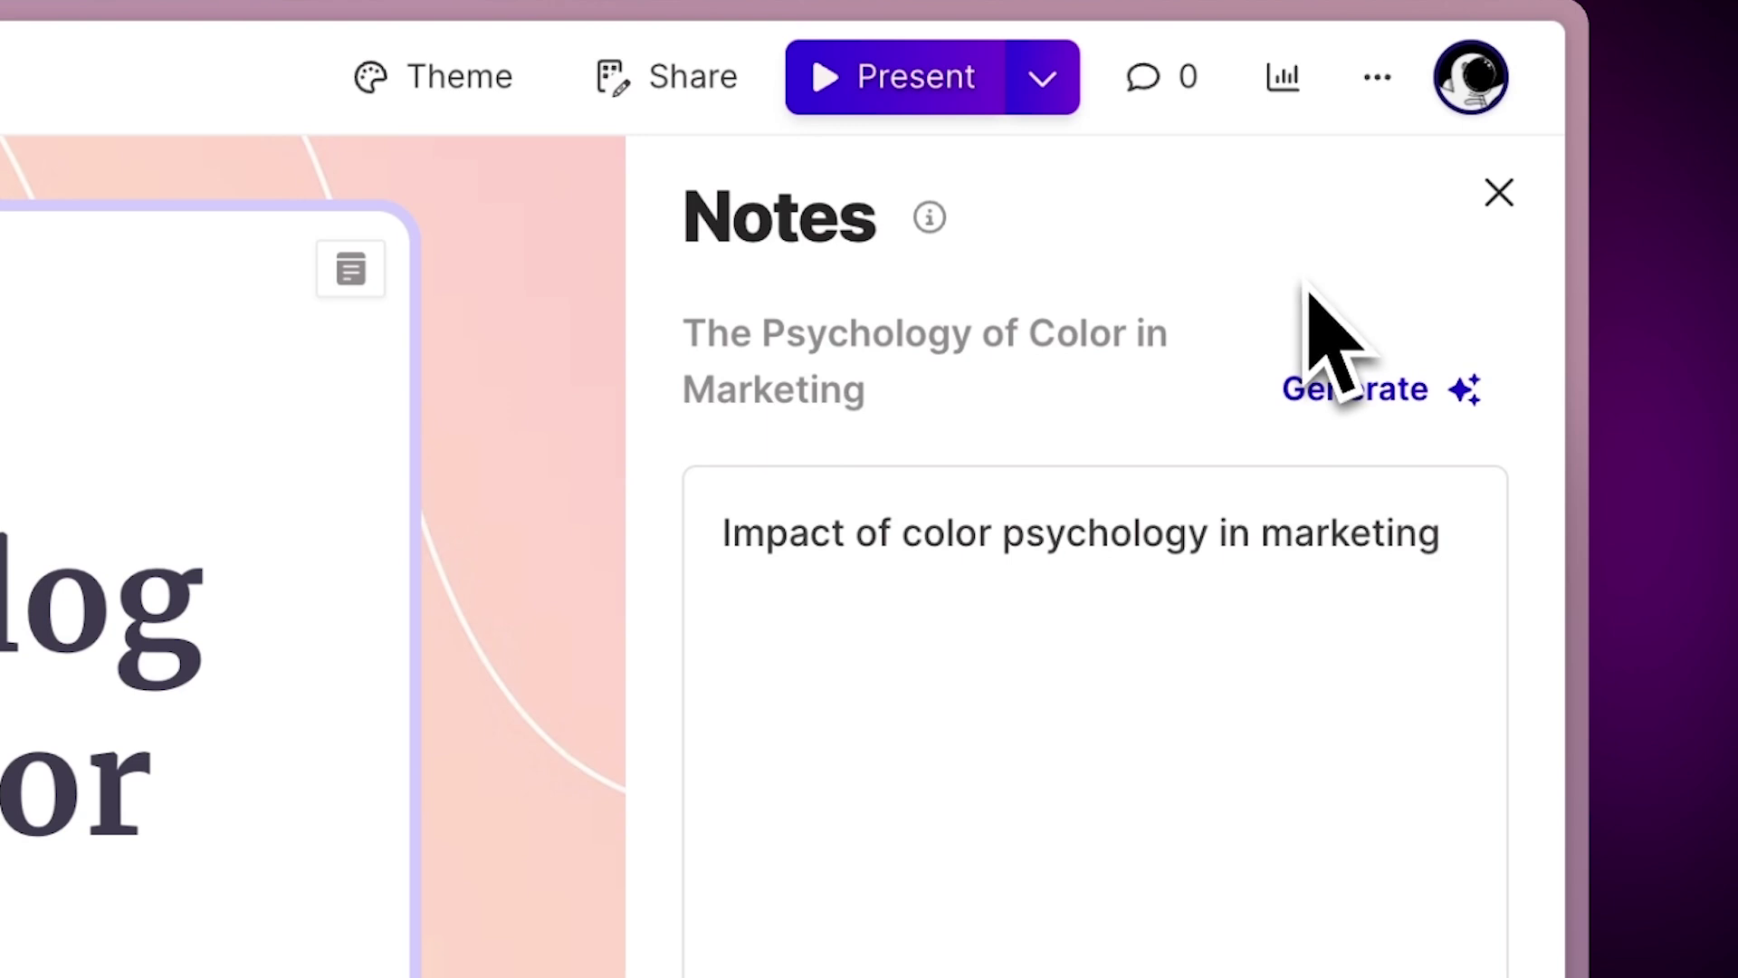
pyautogui.click(1457, 419)
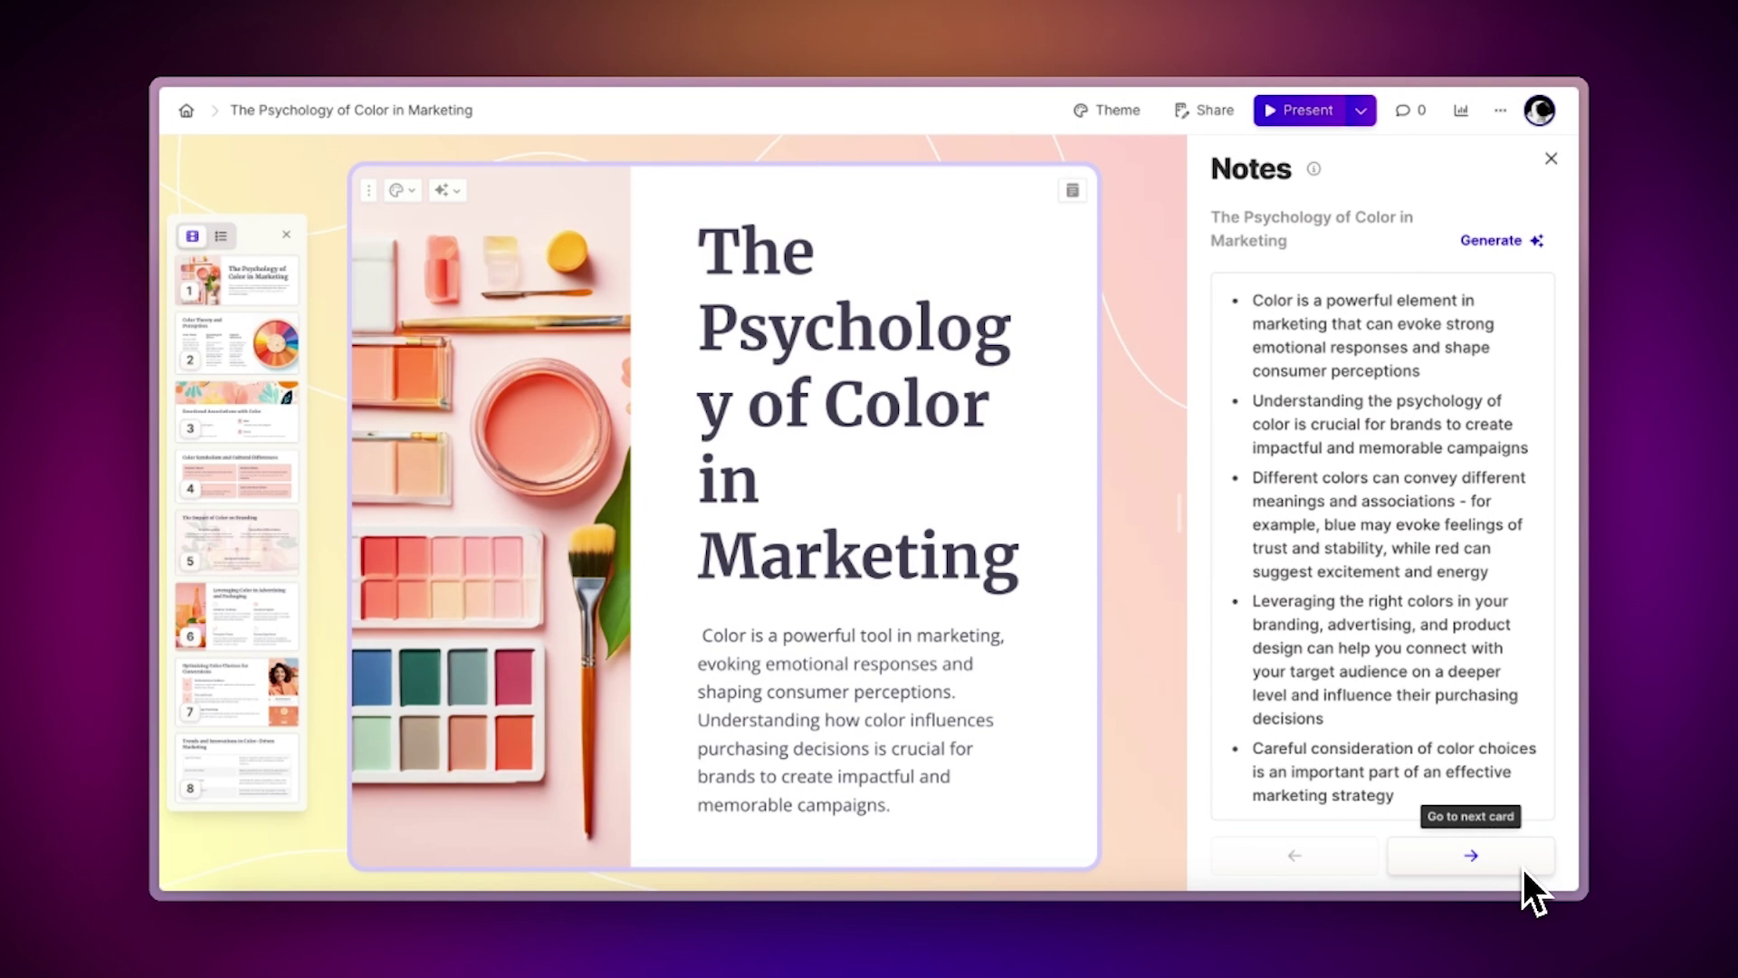
# Browse the Notes panel across cards 2 to 4 to find those lacking speaker notes
pyautogui.click(1523, 867)
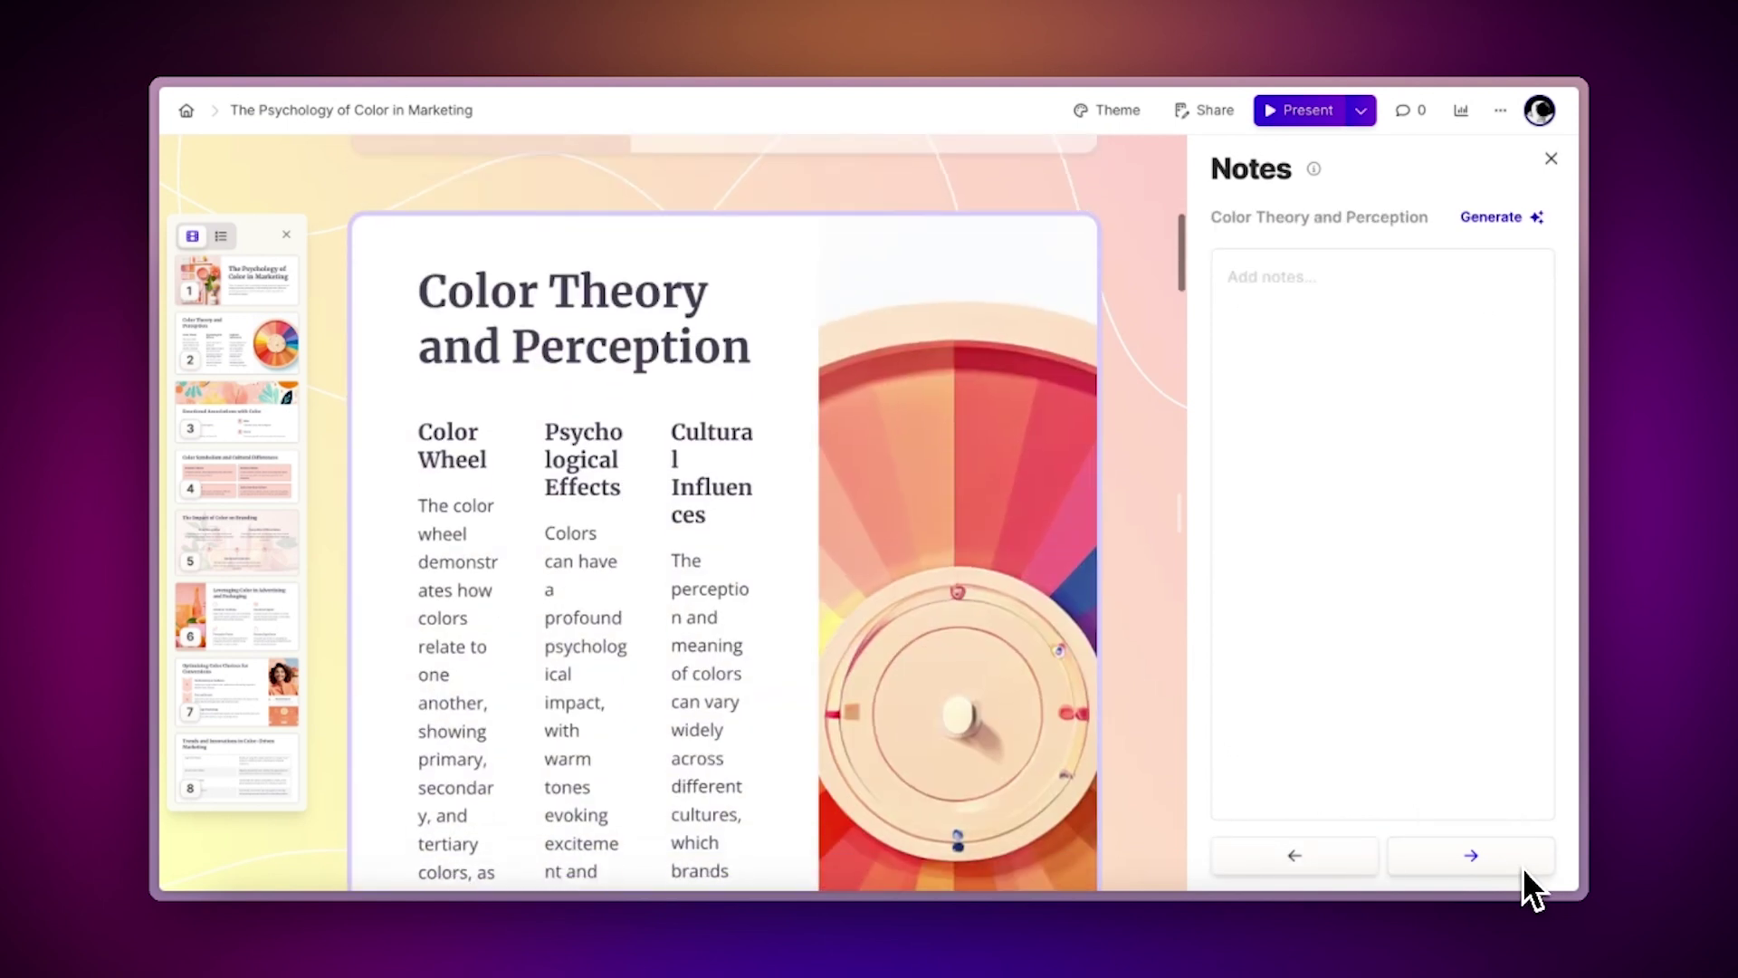
pyautogui.click(1523, 867)
pyautogui.click(1523, 868)
pyautogui.click(1354, 865)
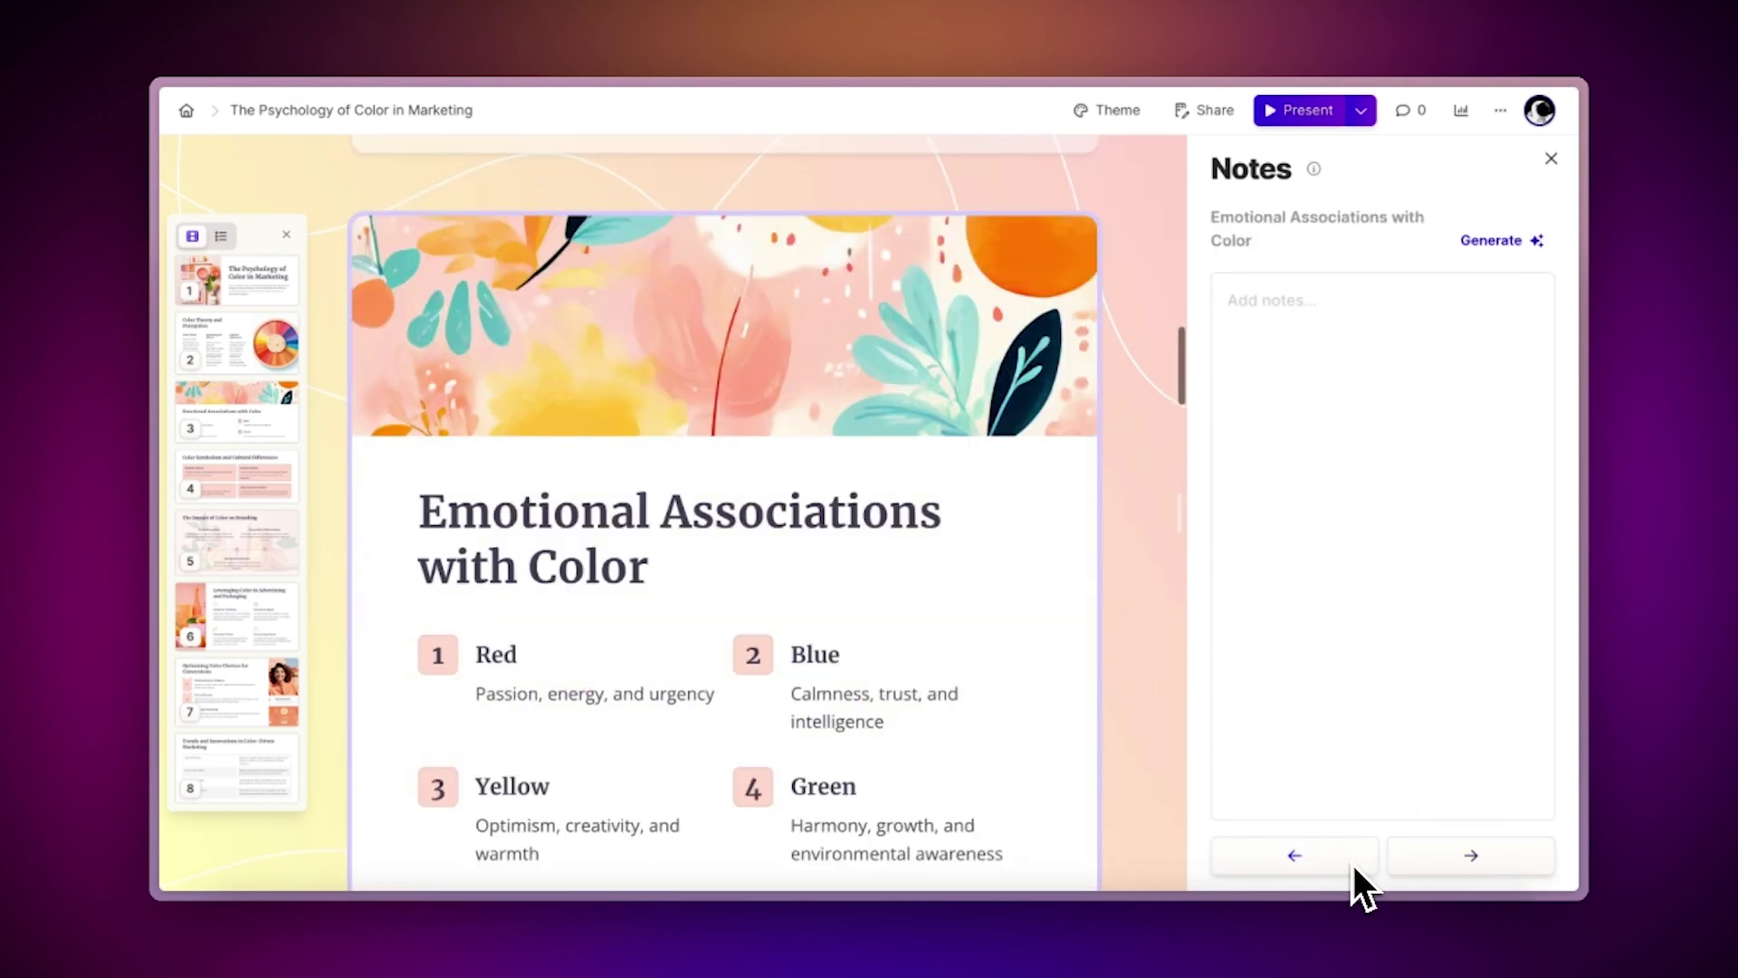
pyautogui.click(1355, 865)
# Generate AI notes for Color Theory and Perception, Emotional Associations with Color and Color Symbolism
pyautogui.click(1493, 218)
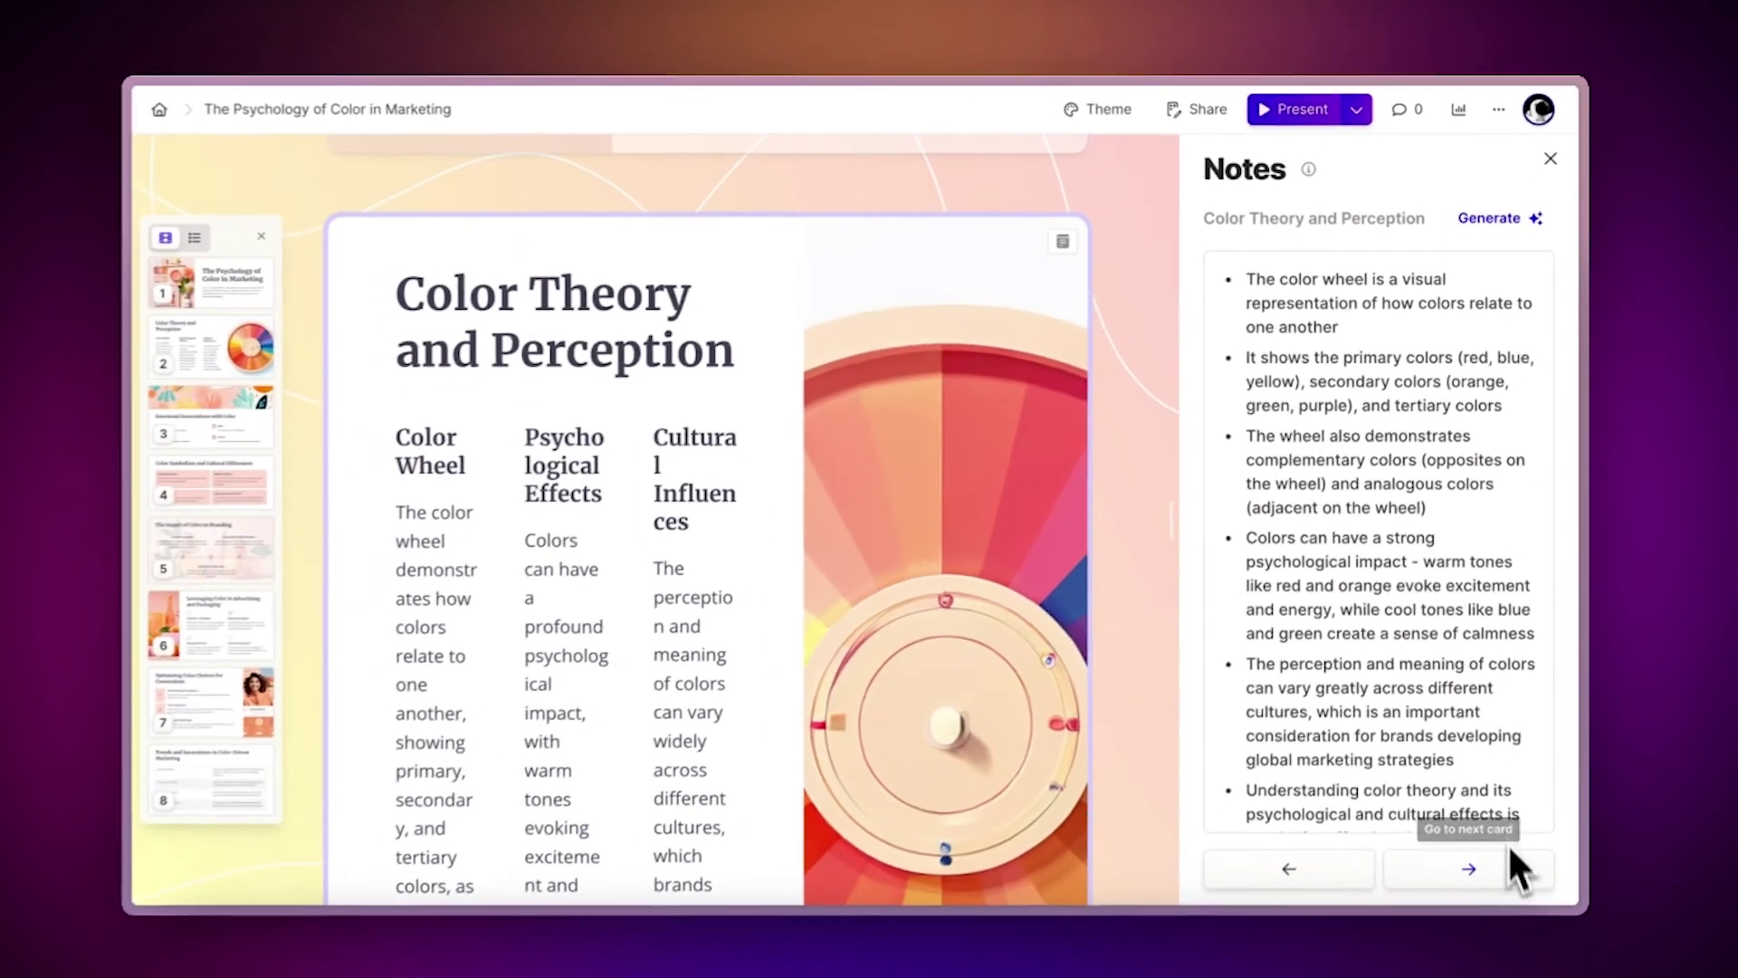
pyautogui.click(1521, 868)
pyautogui.click(1521, 245)
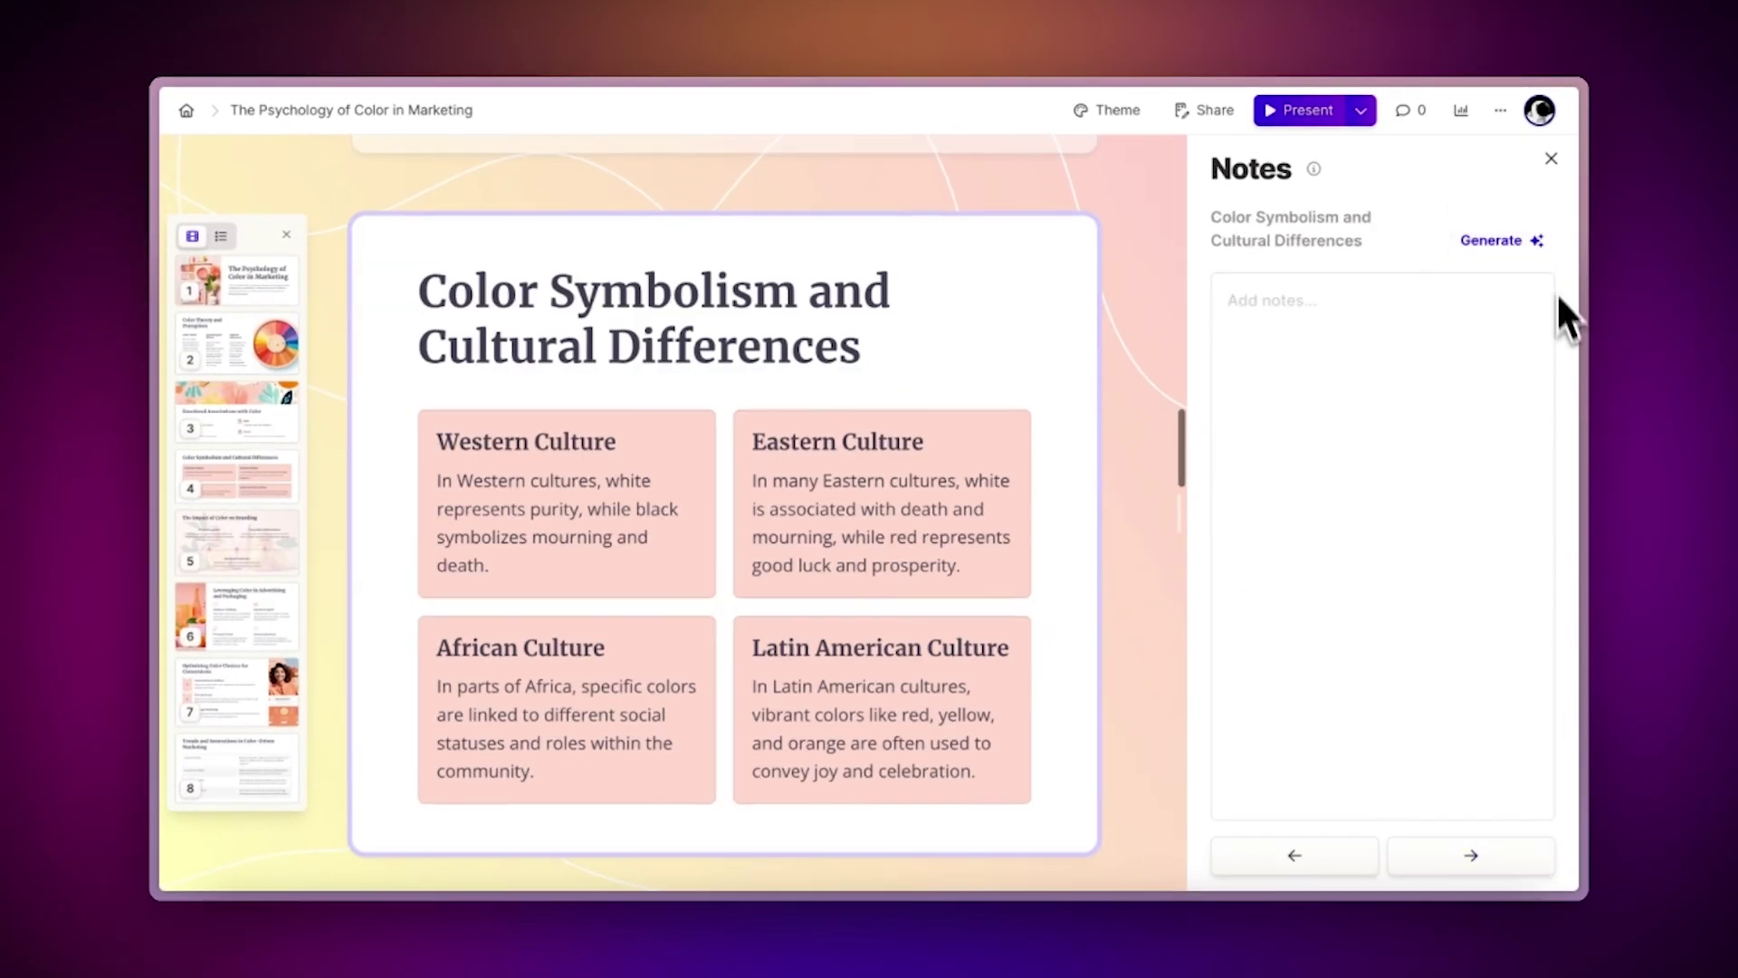
pyautogui.click(1539, 243)
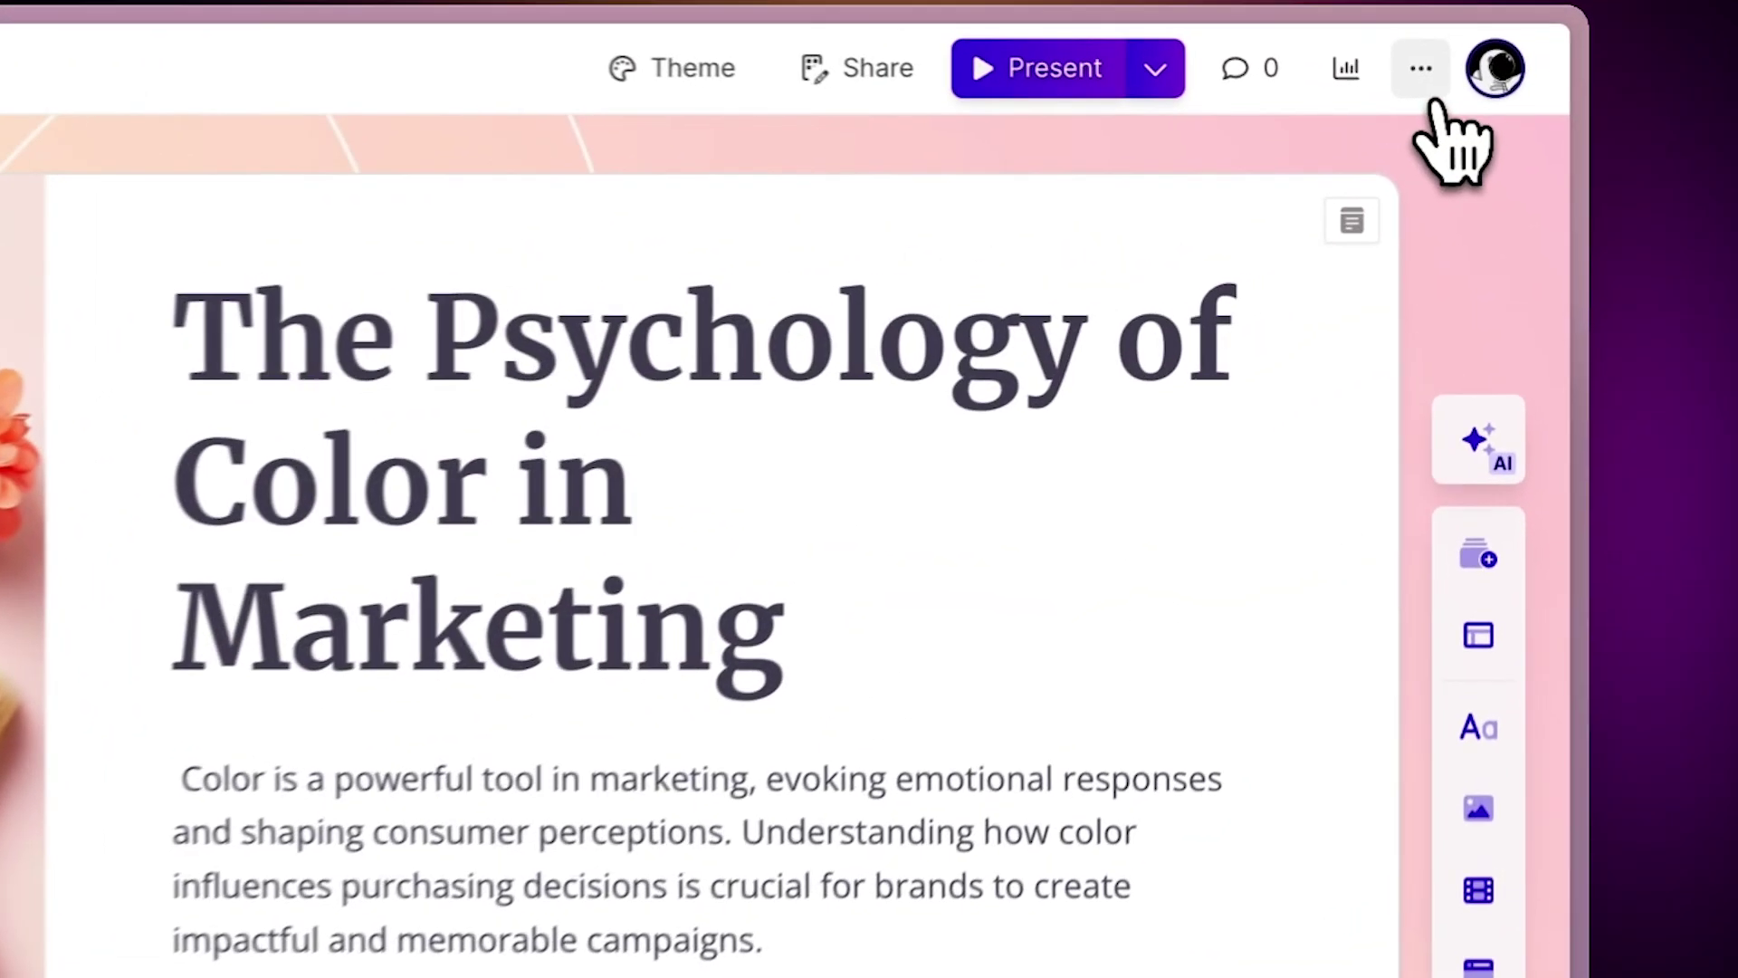
# Check the deck's Page setup options, then start presenting from the title slide
pyautogui.click(1484, 101)
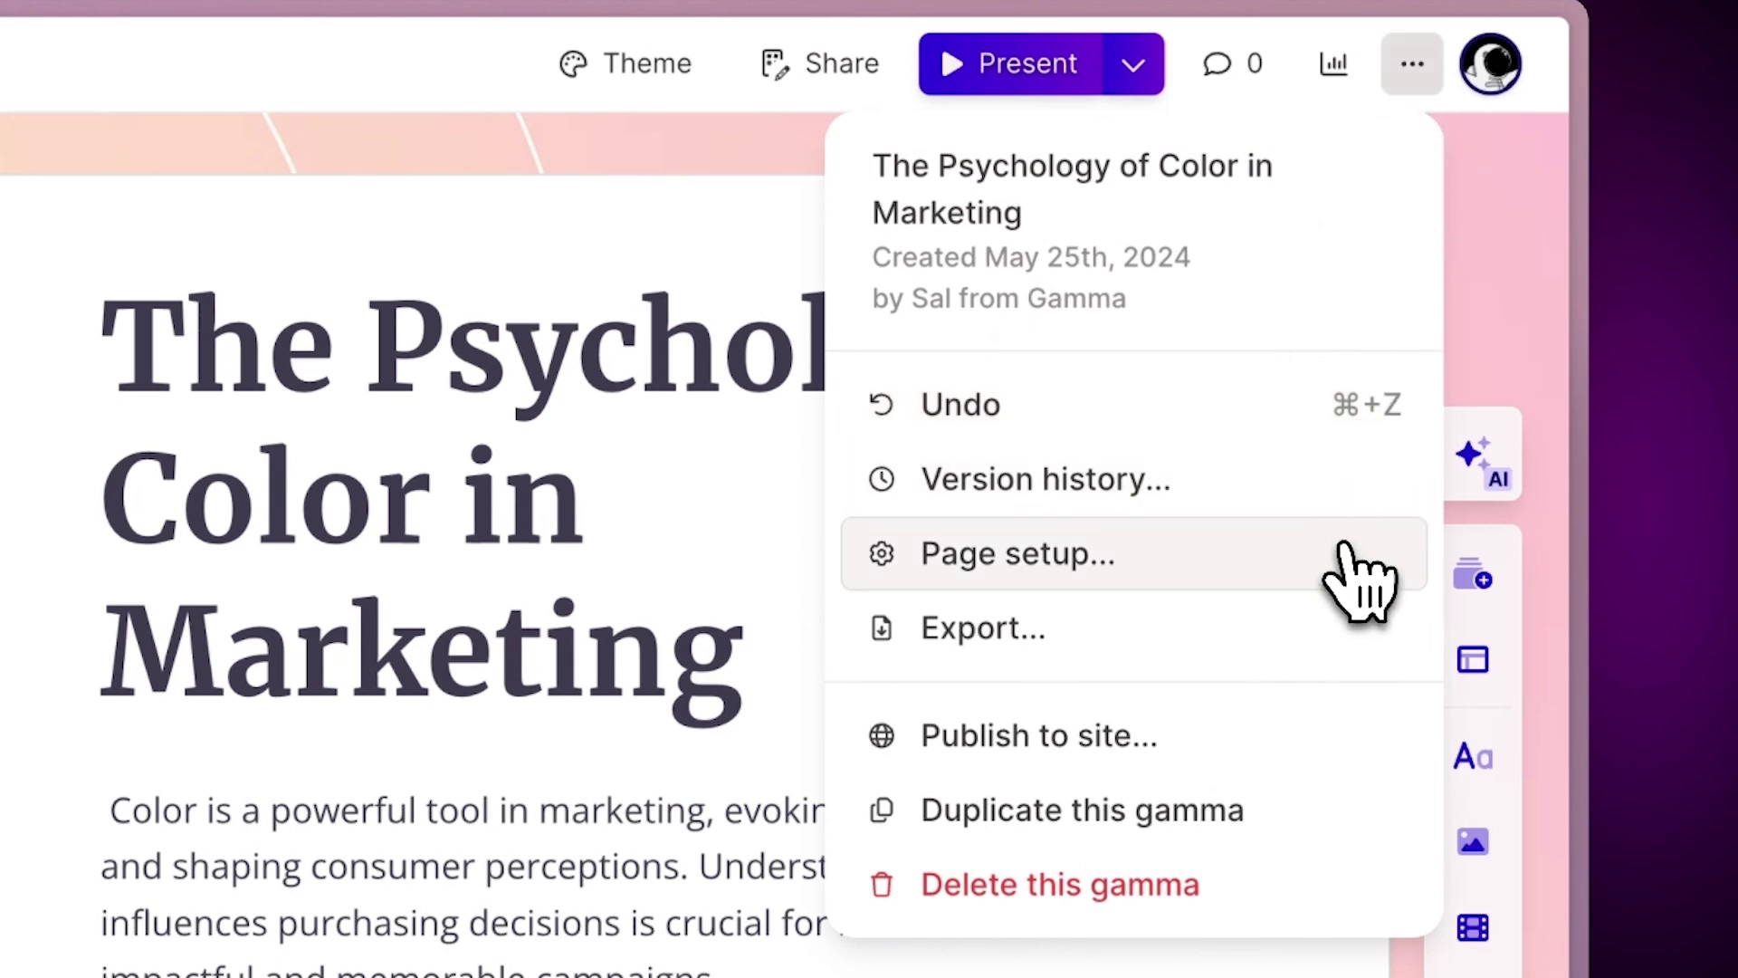
pyautogui.click(1346, 546)
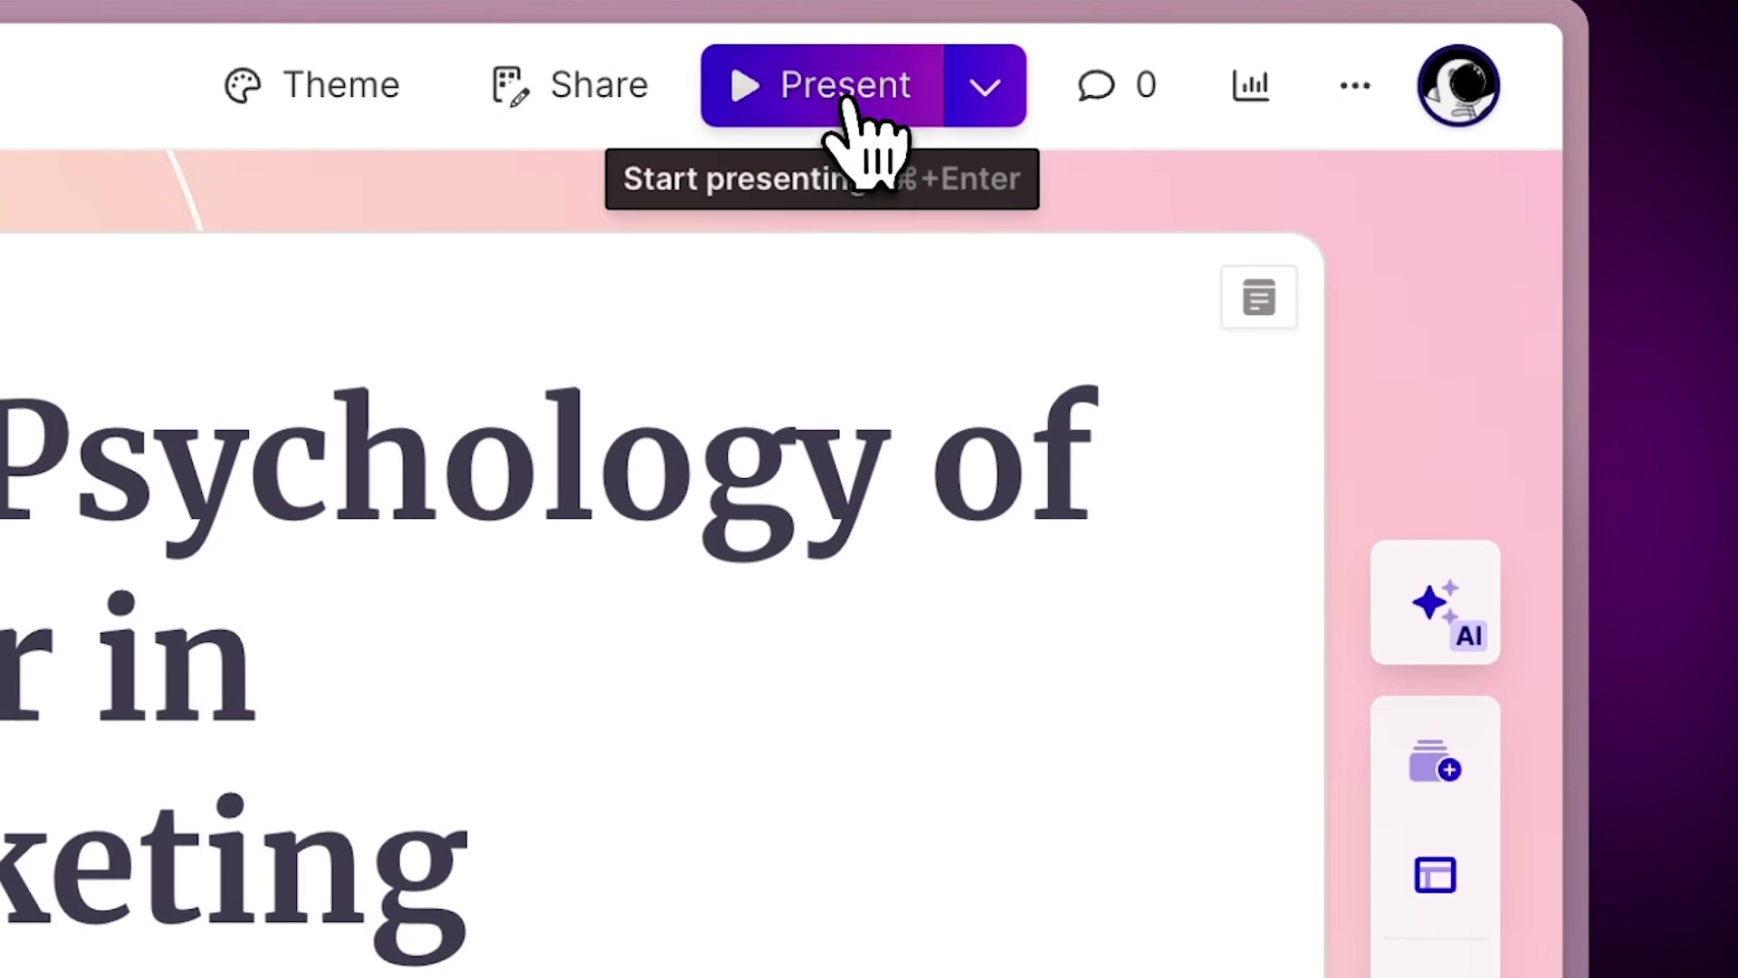
pyautogui.click(842, 95)
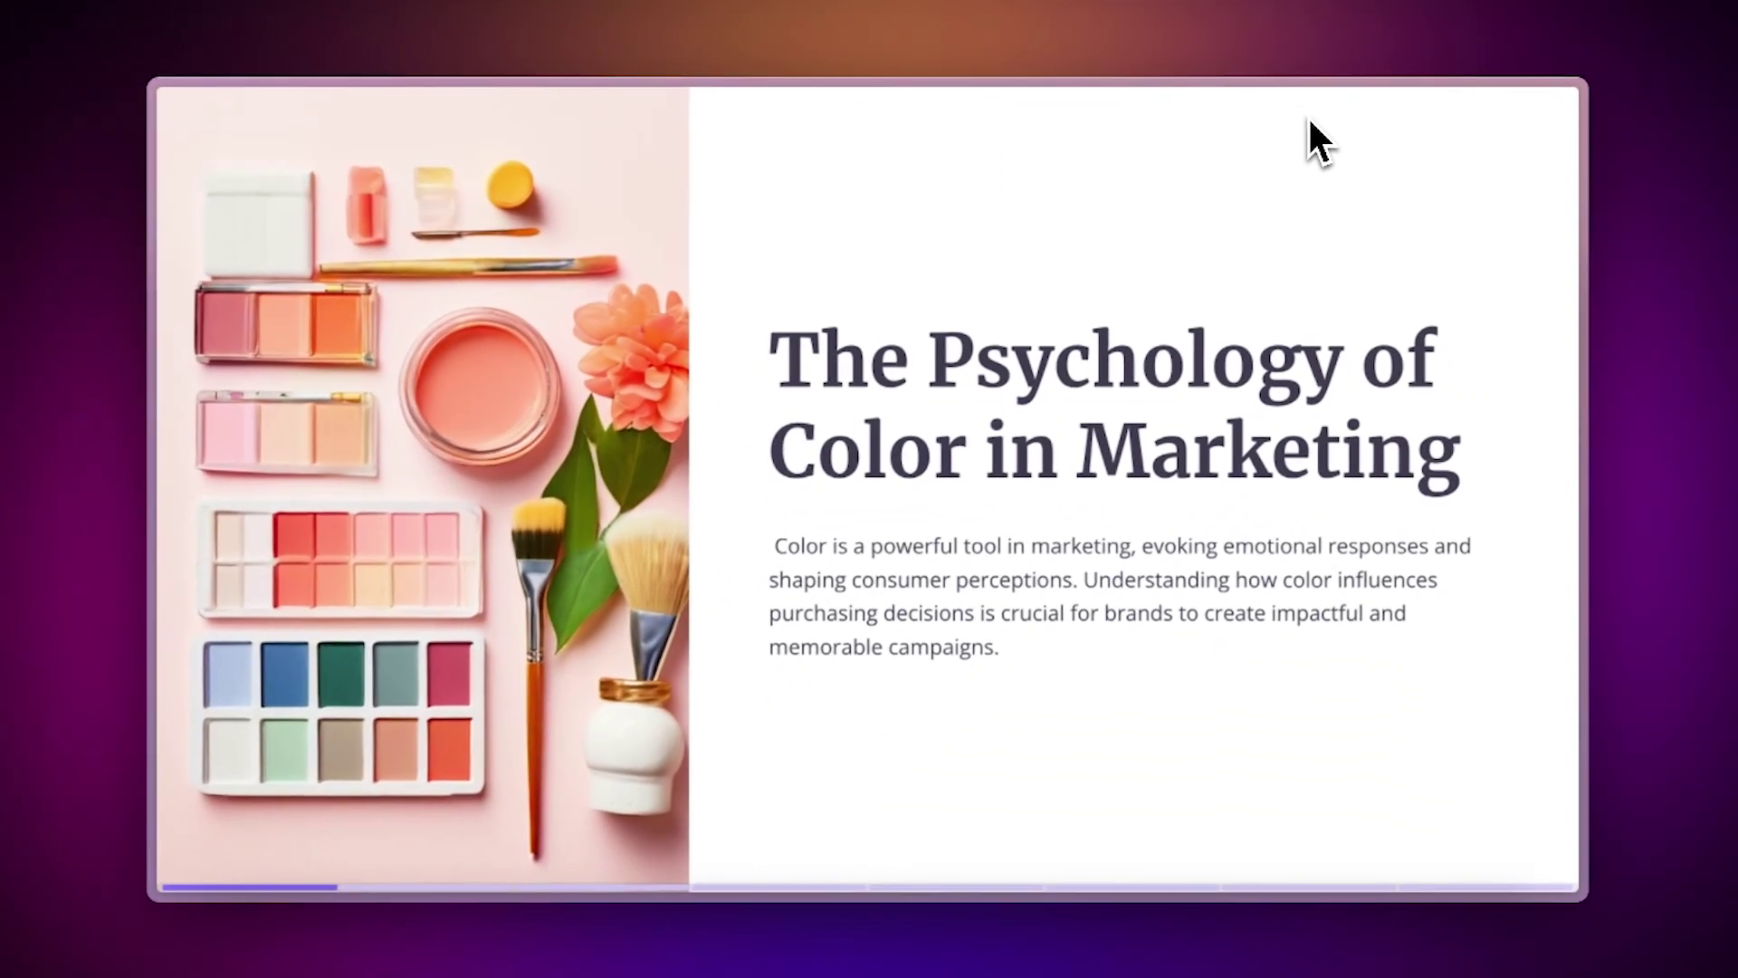
# Advance the presentation from Color Theory and Perception to The Impact of Color on Branding
pyautogui.press('Right')
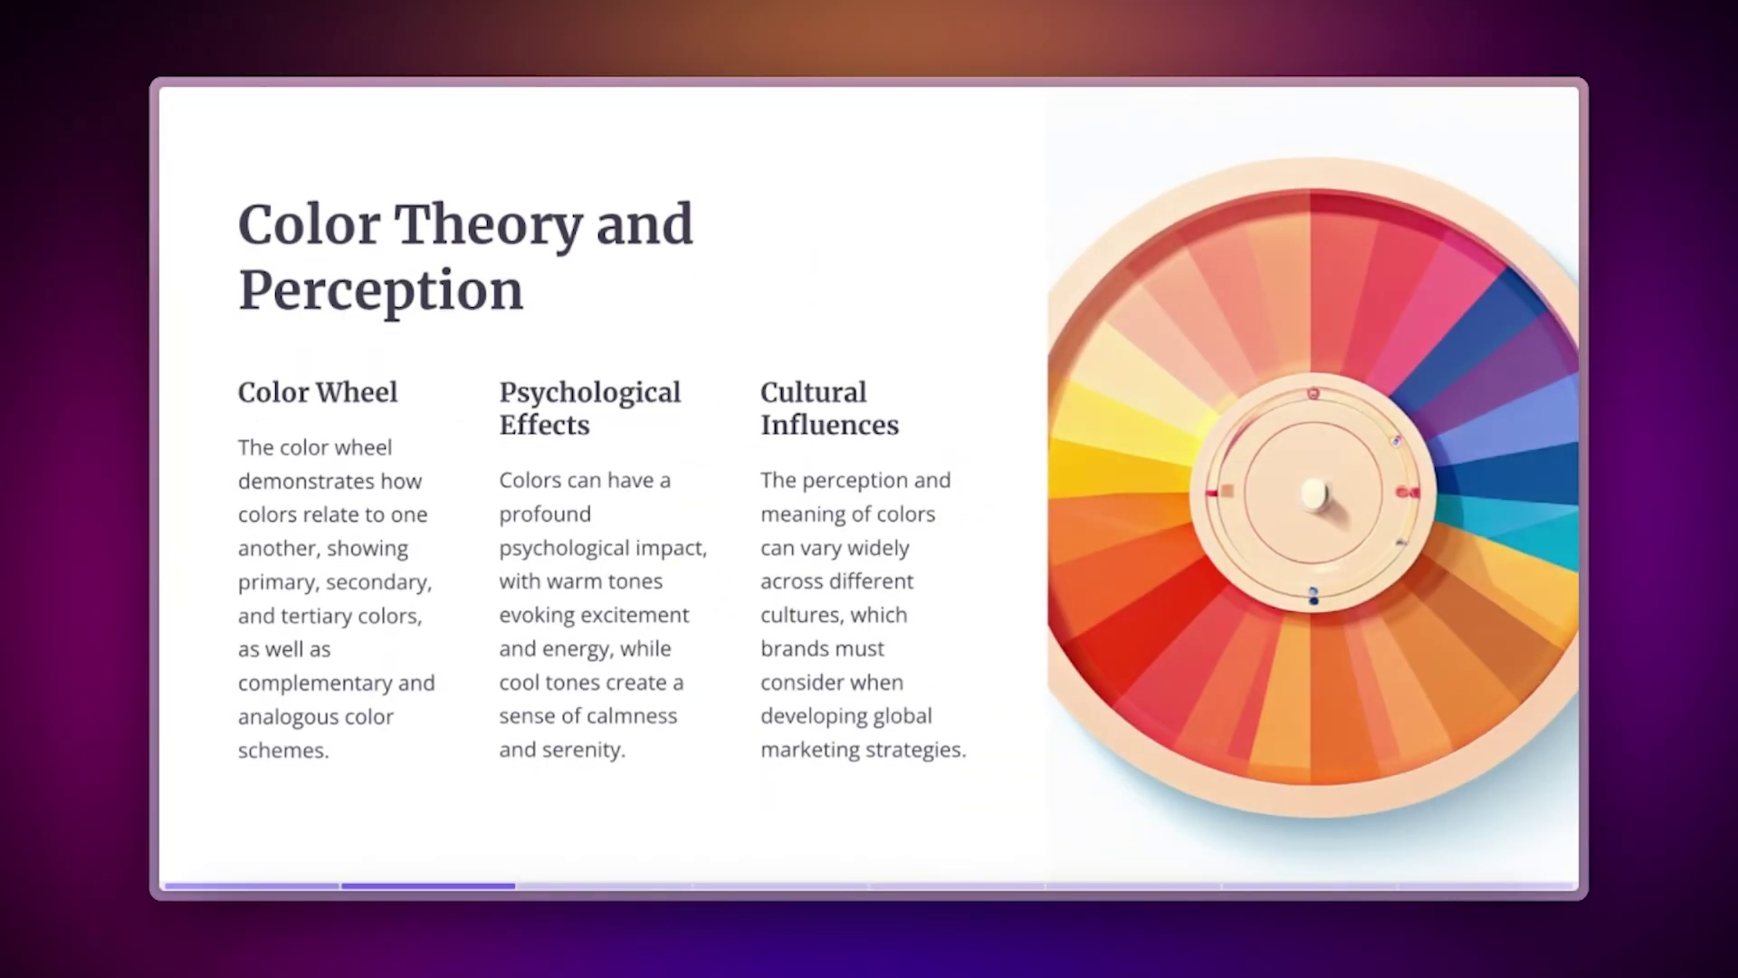
pyautogui.press('Right')
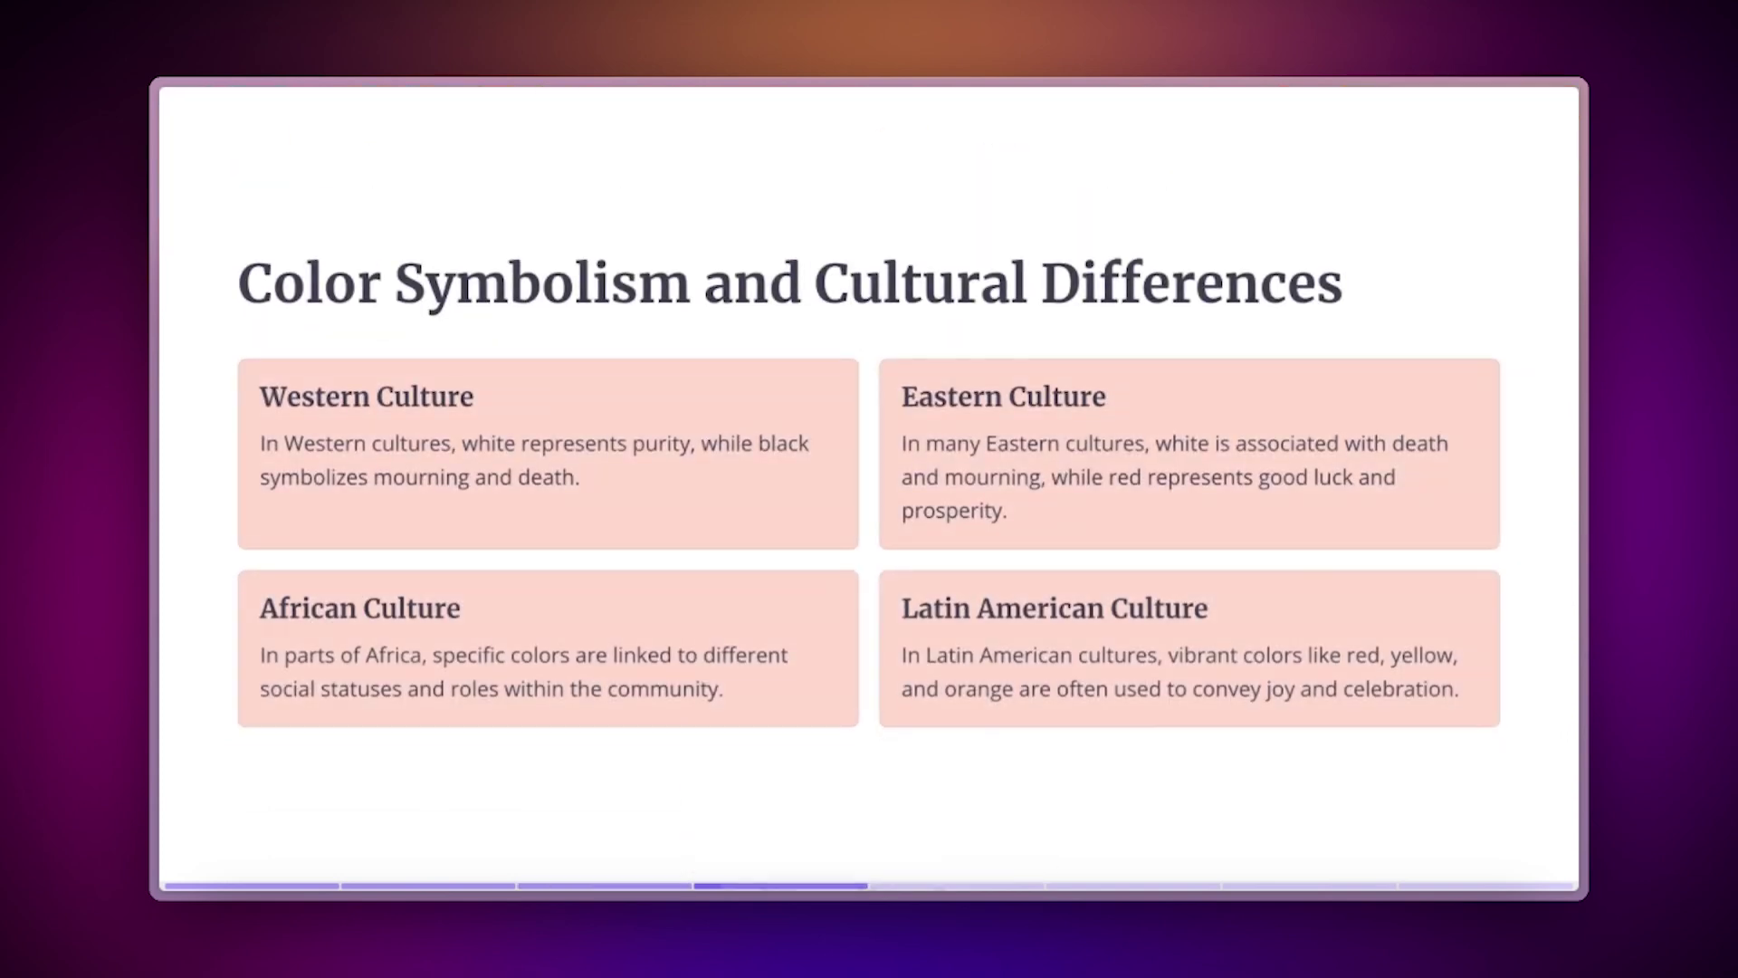
pyautogui.press('Right')
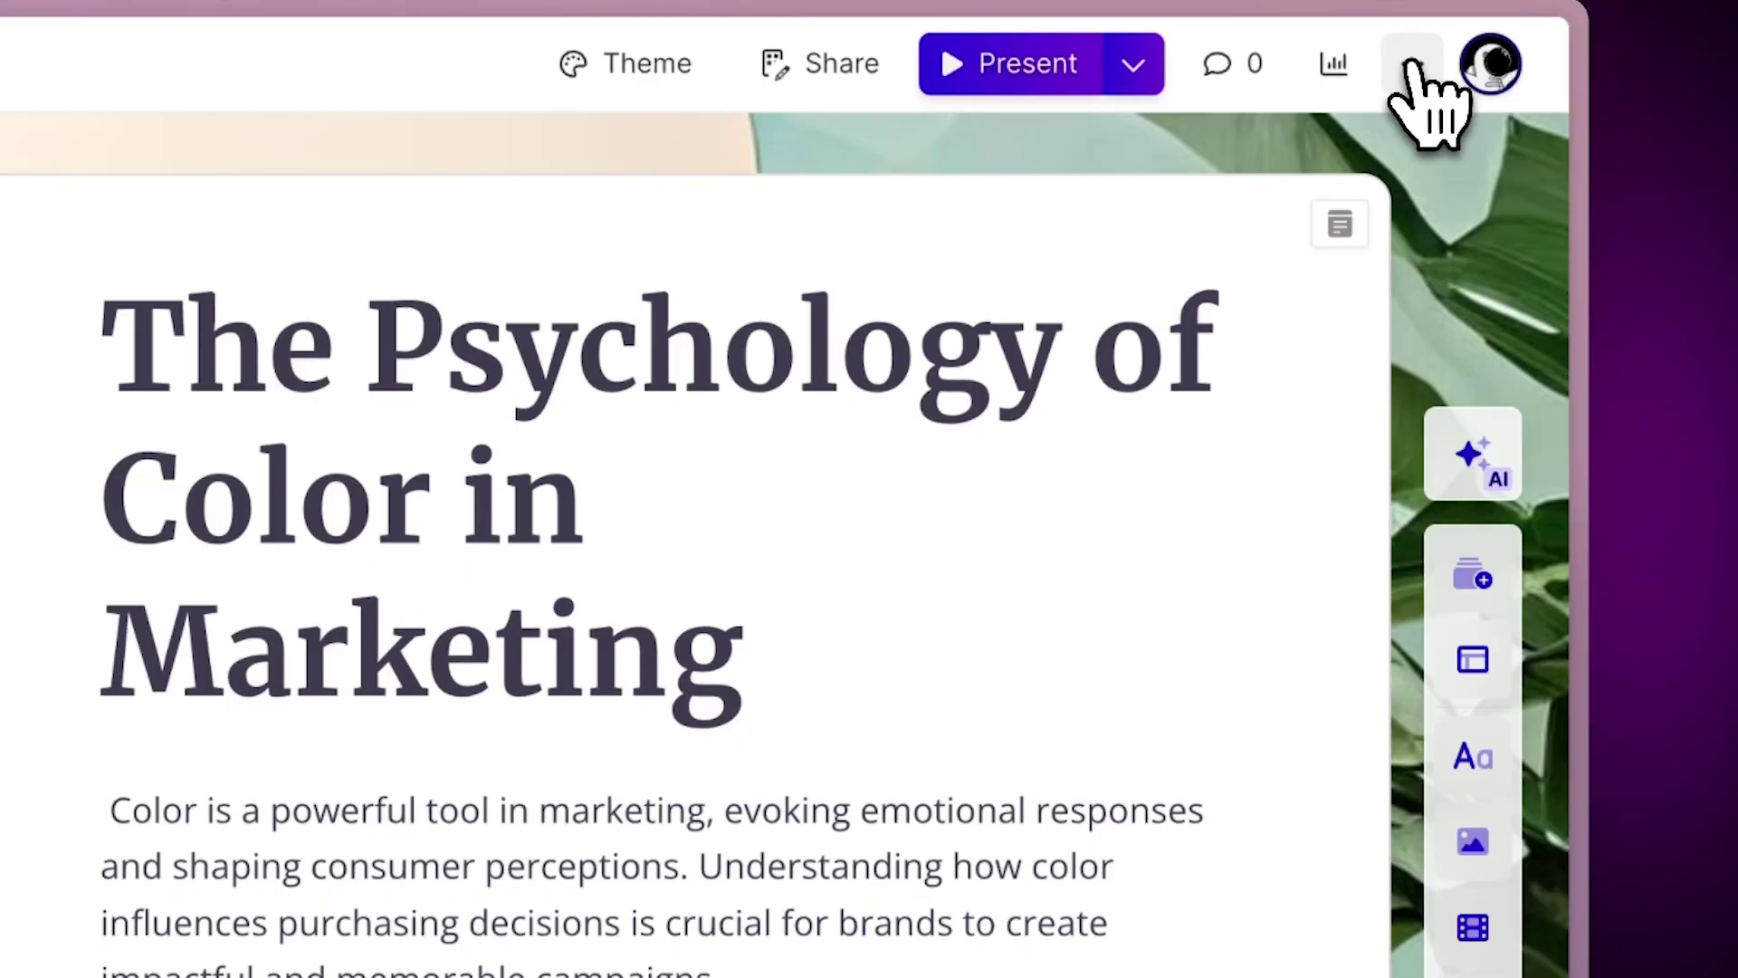
# Turn on Show card backdrops in Page setup and start presenting the deck
pyautogui.click(1412, 65)
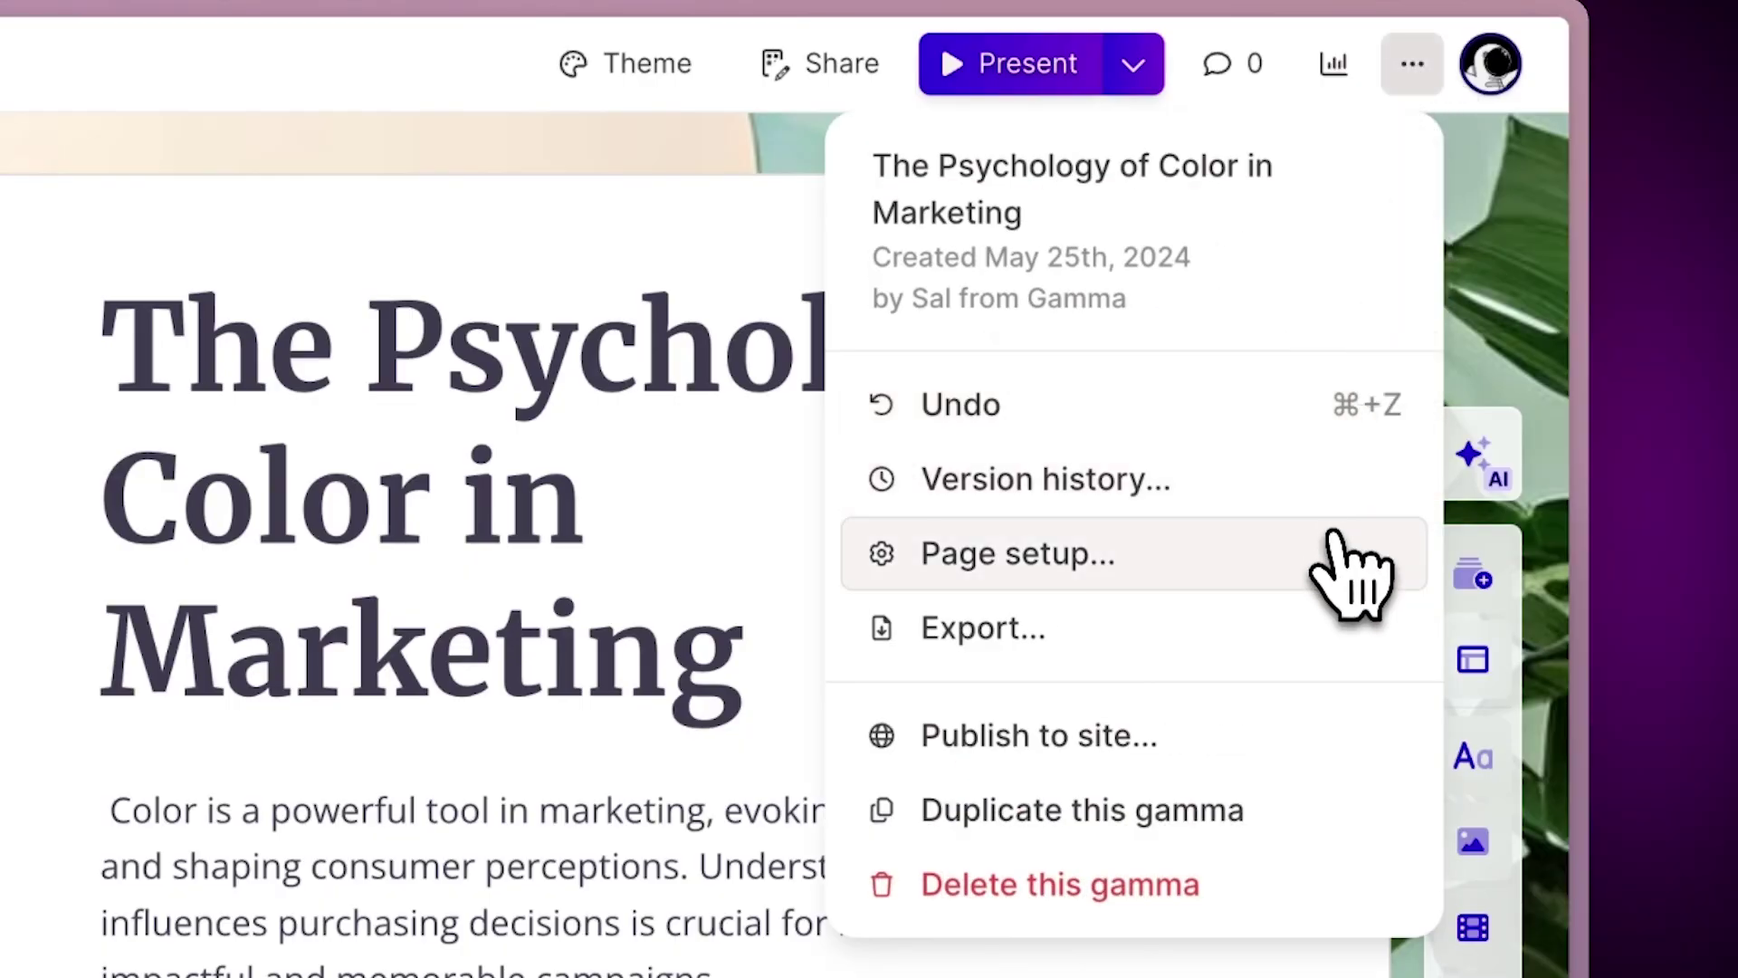
pyautogui.click(1333, 543)
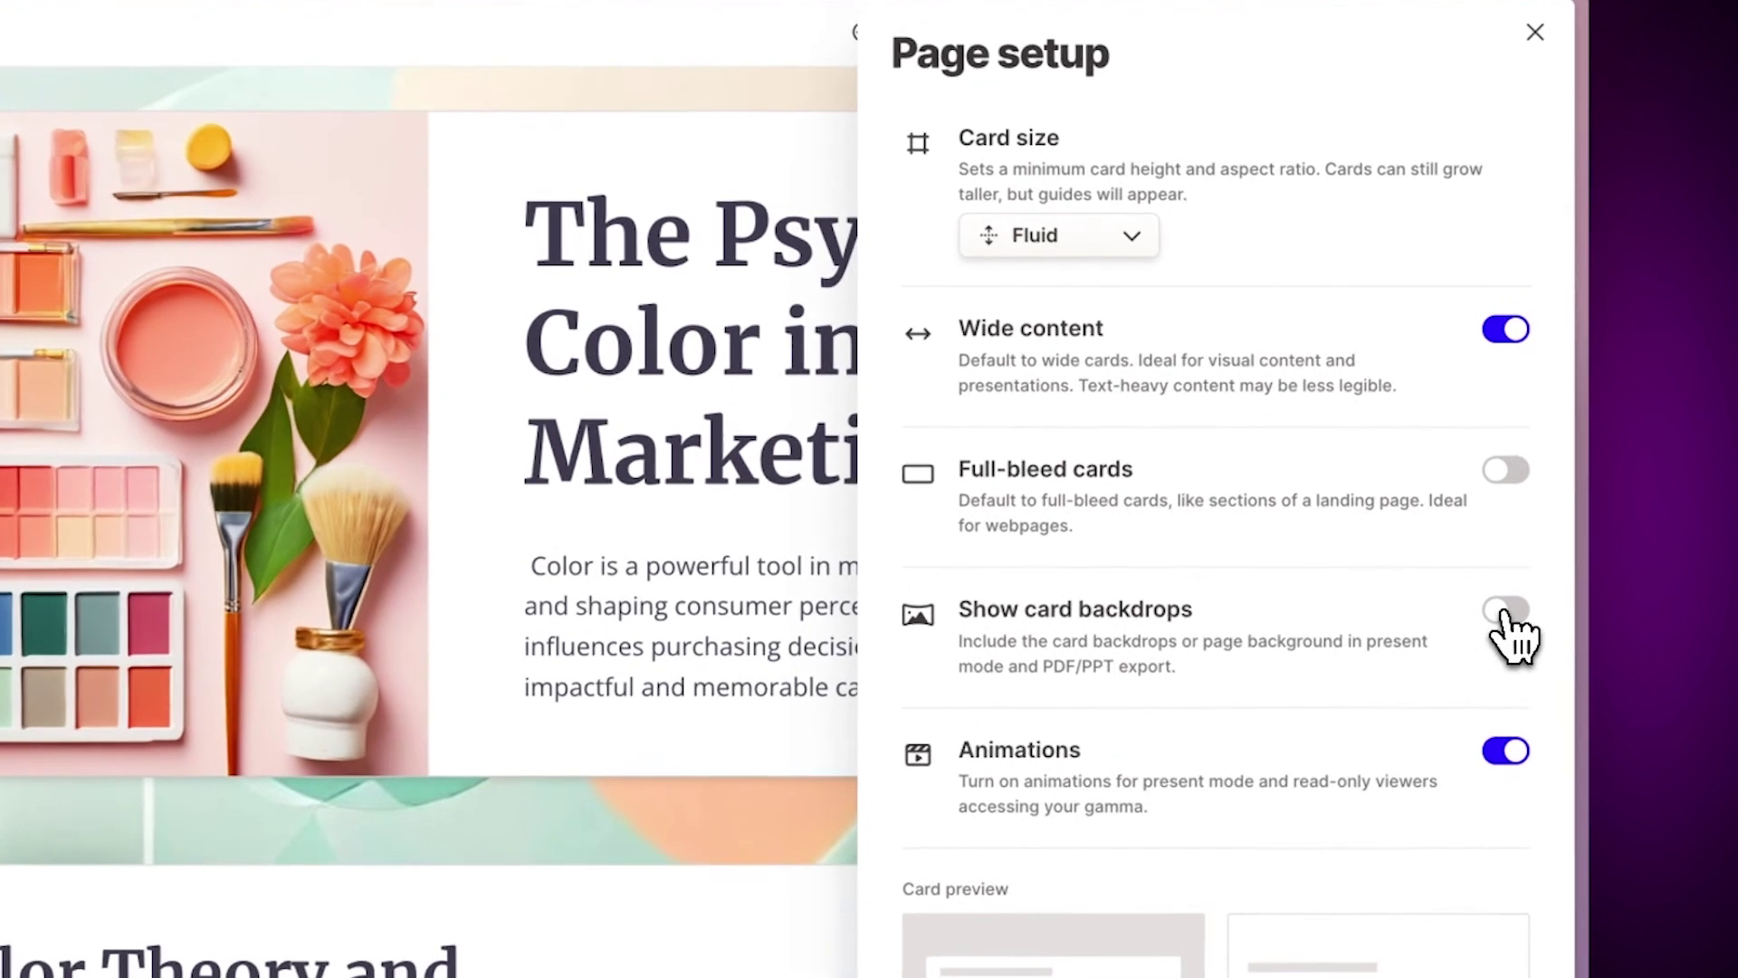
pyautogui.click(1530, 517)
pyautogui.click(1535, 32)
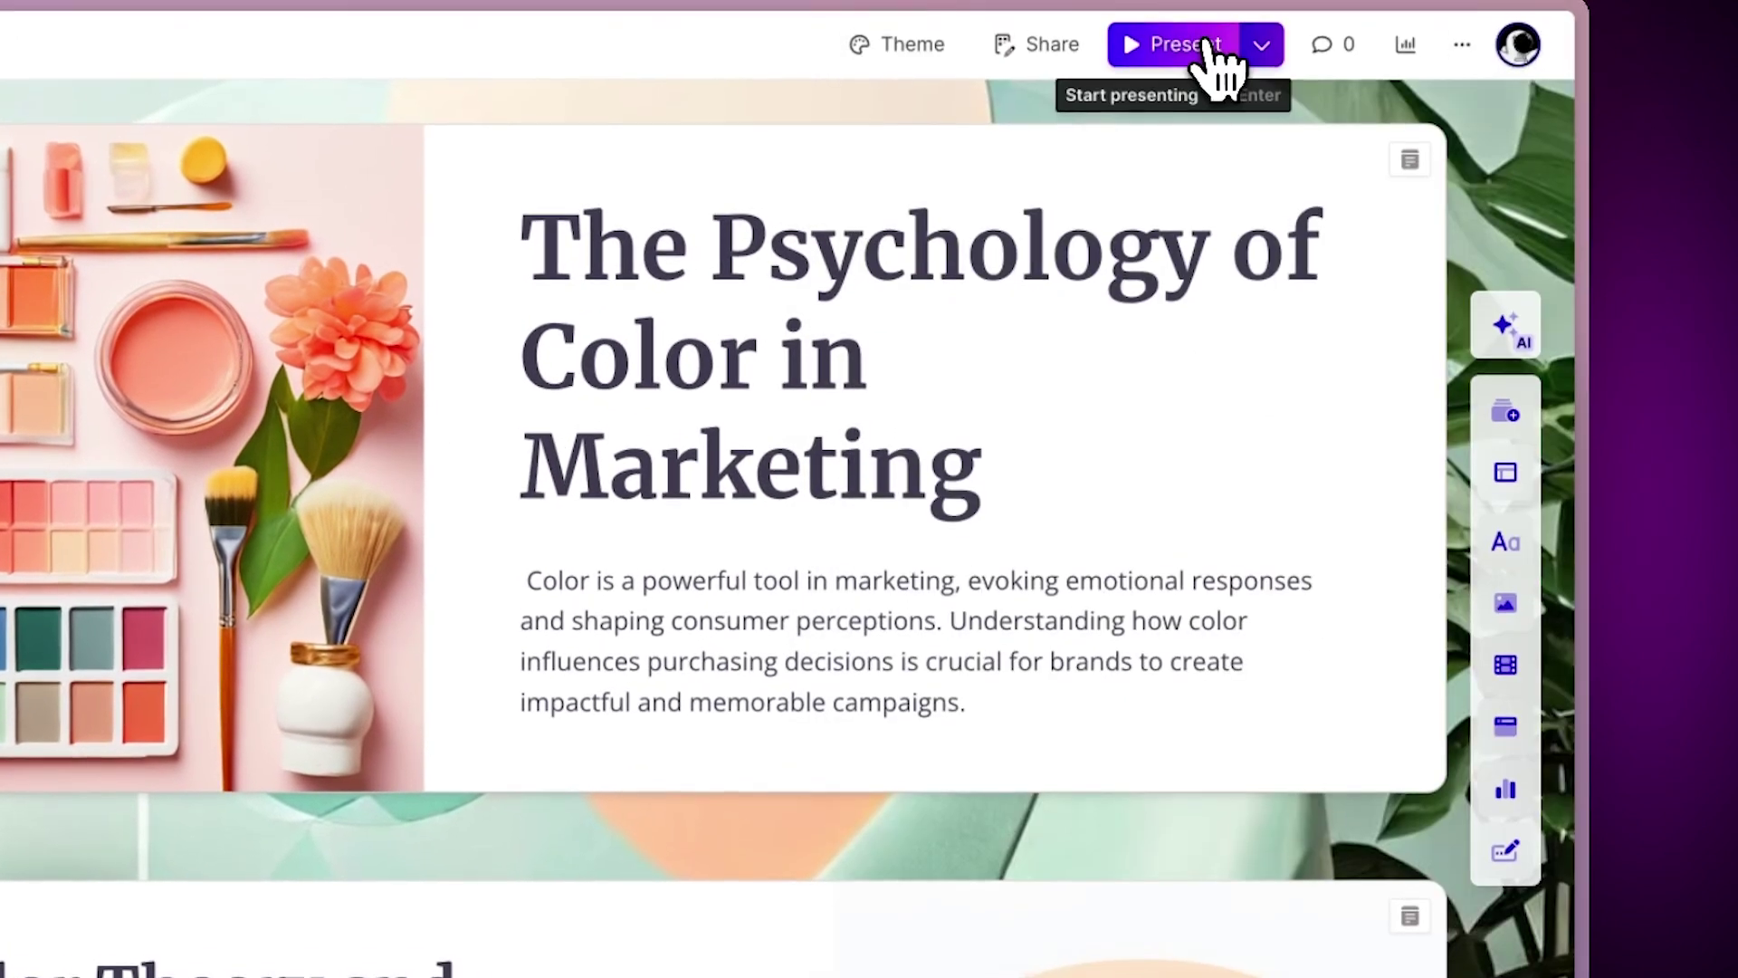
pyautogui.click(1207, 43)
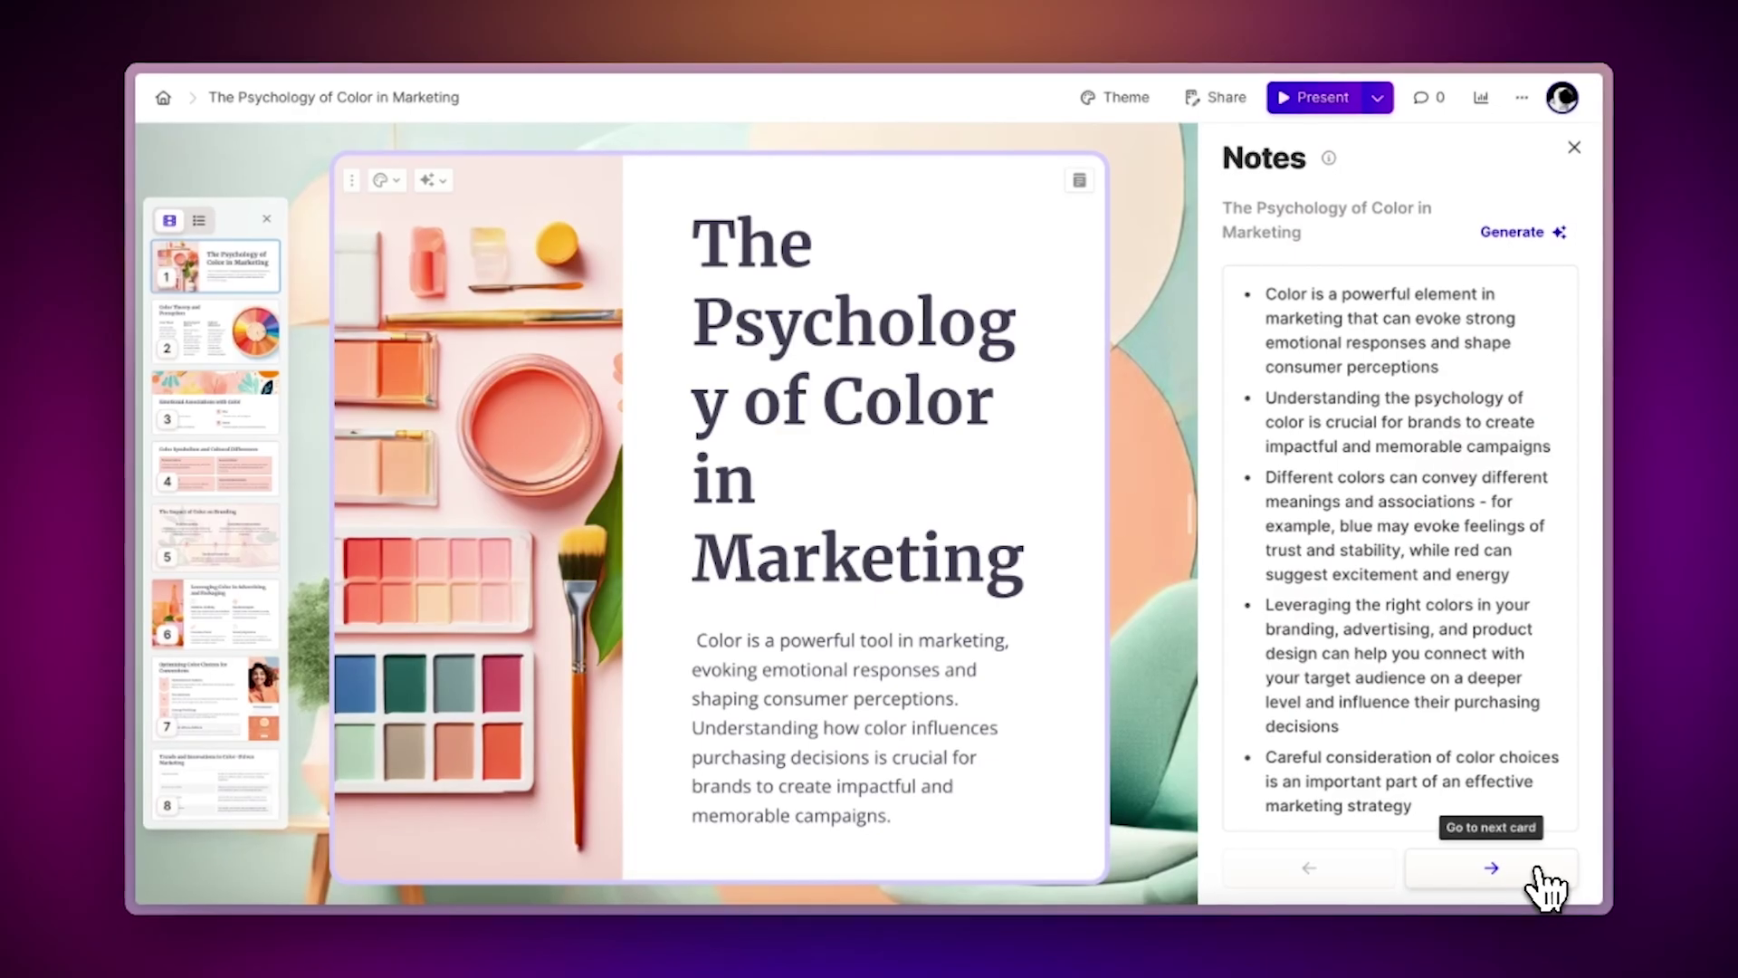
# Review the speaker notes on cards 2 to 5, ending at The Impact of Color on Branding
pyautogui.click(1539, 880)
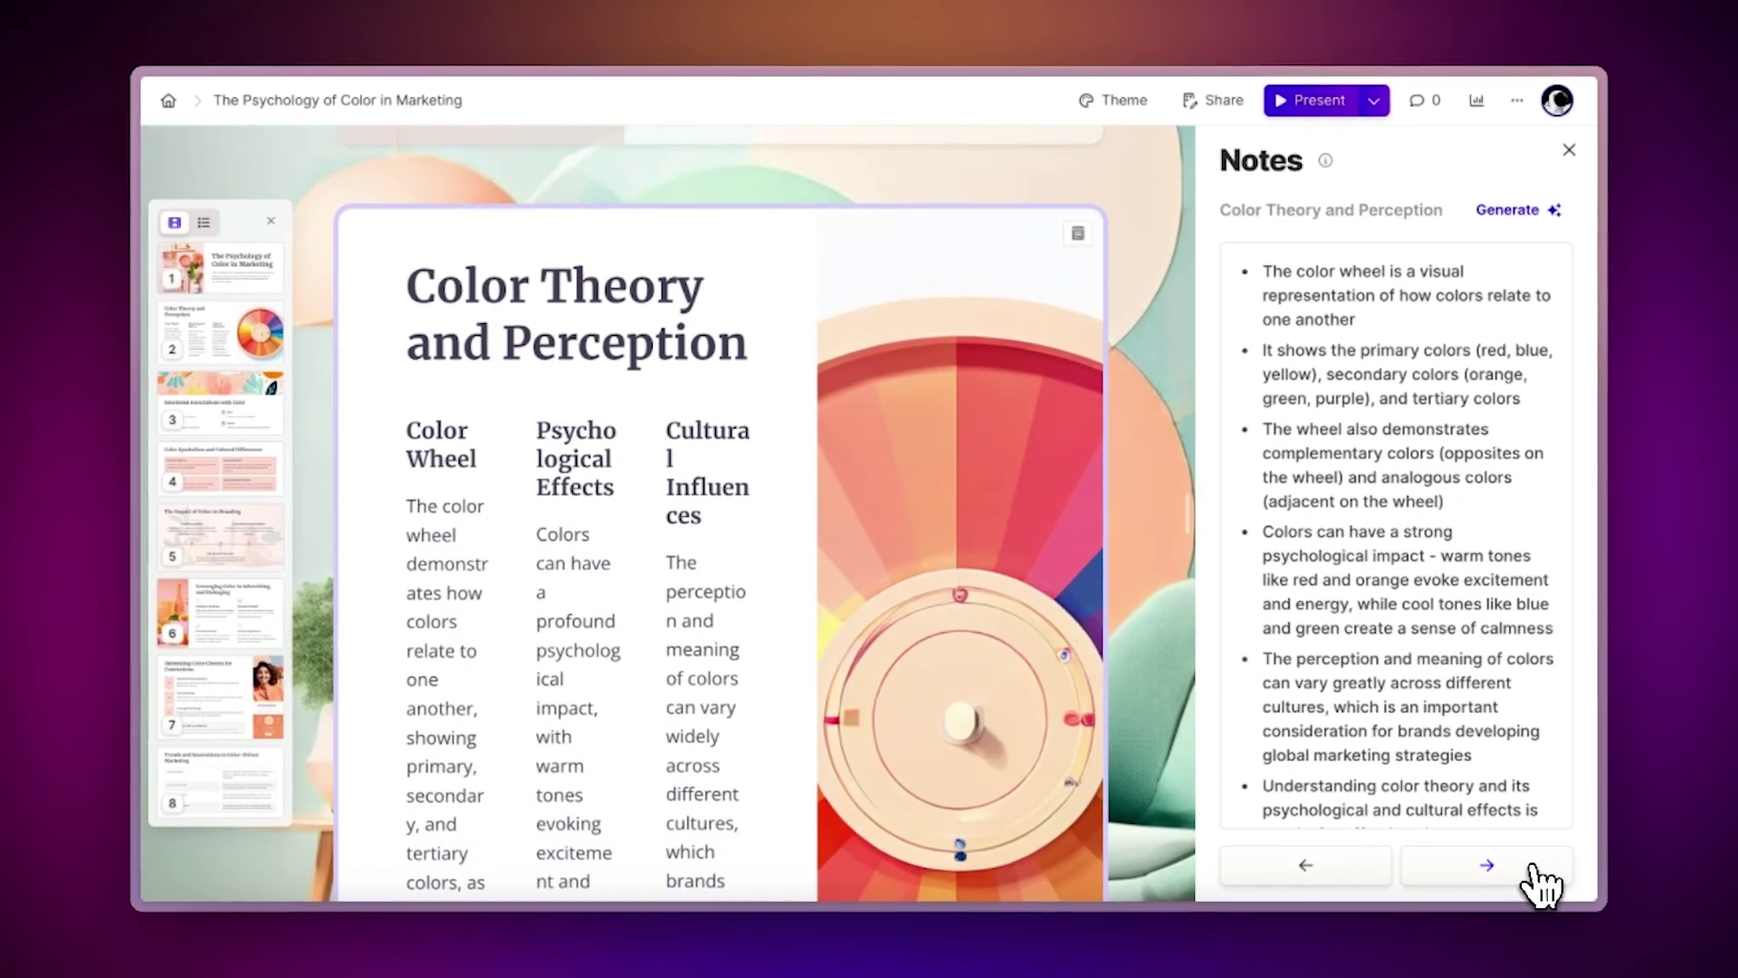
pyautogui.click(1535, 871)
pyautogui.click(1530, 865)
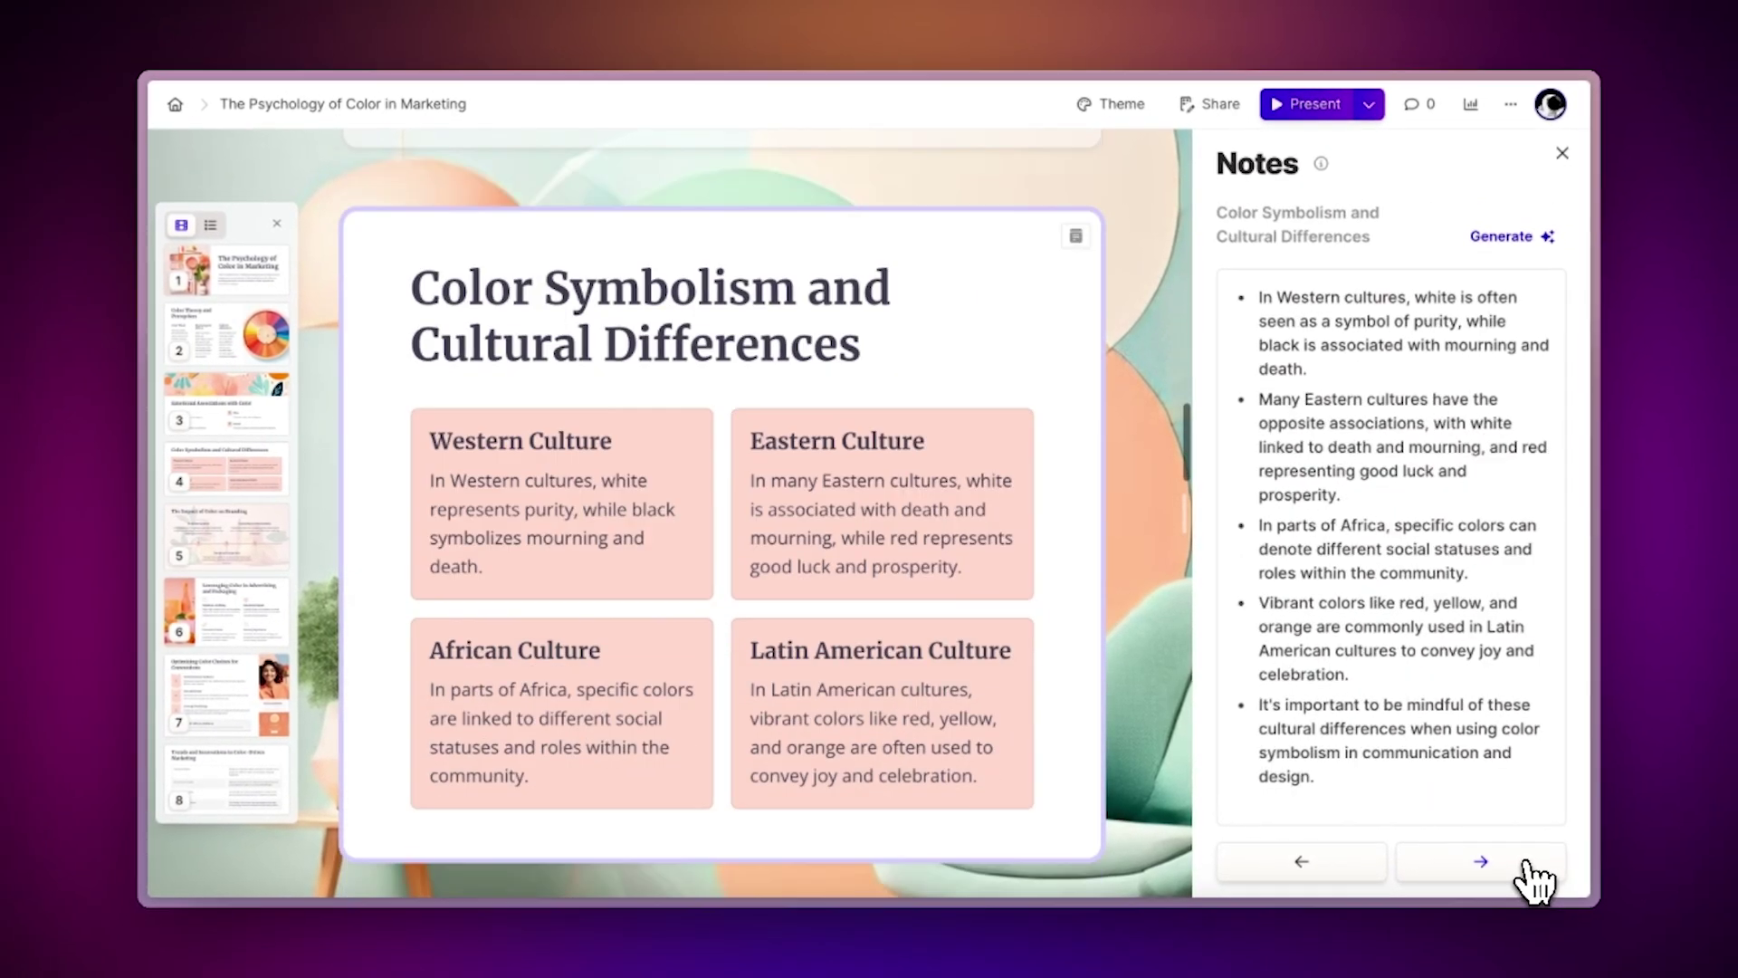
pyautogui.click(1529, 871)
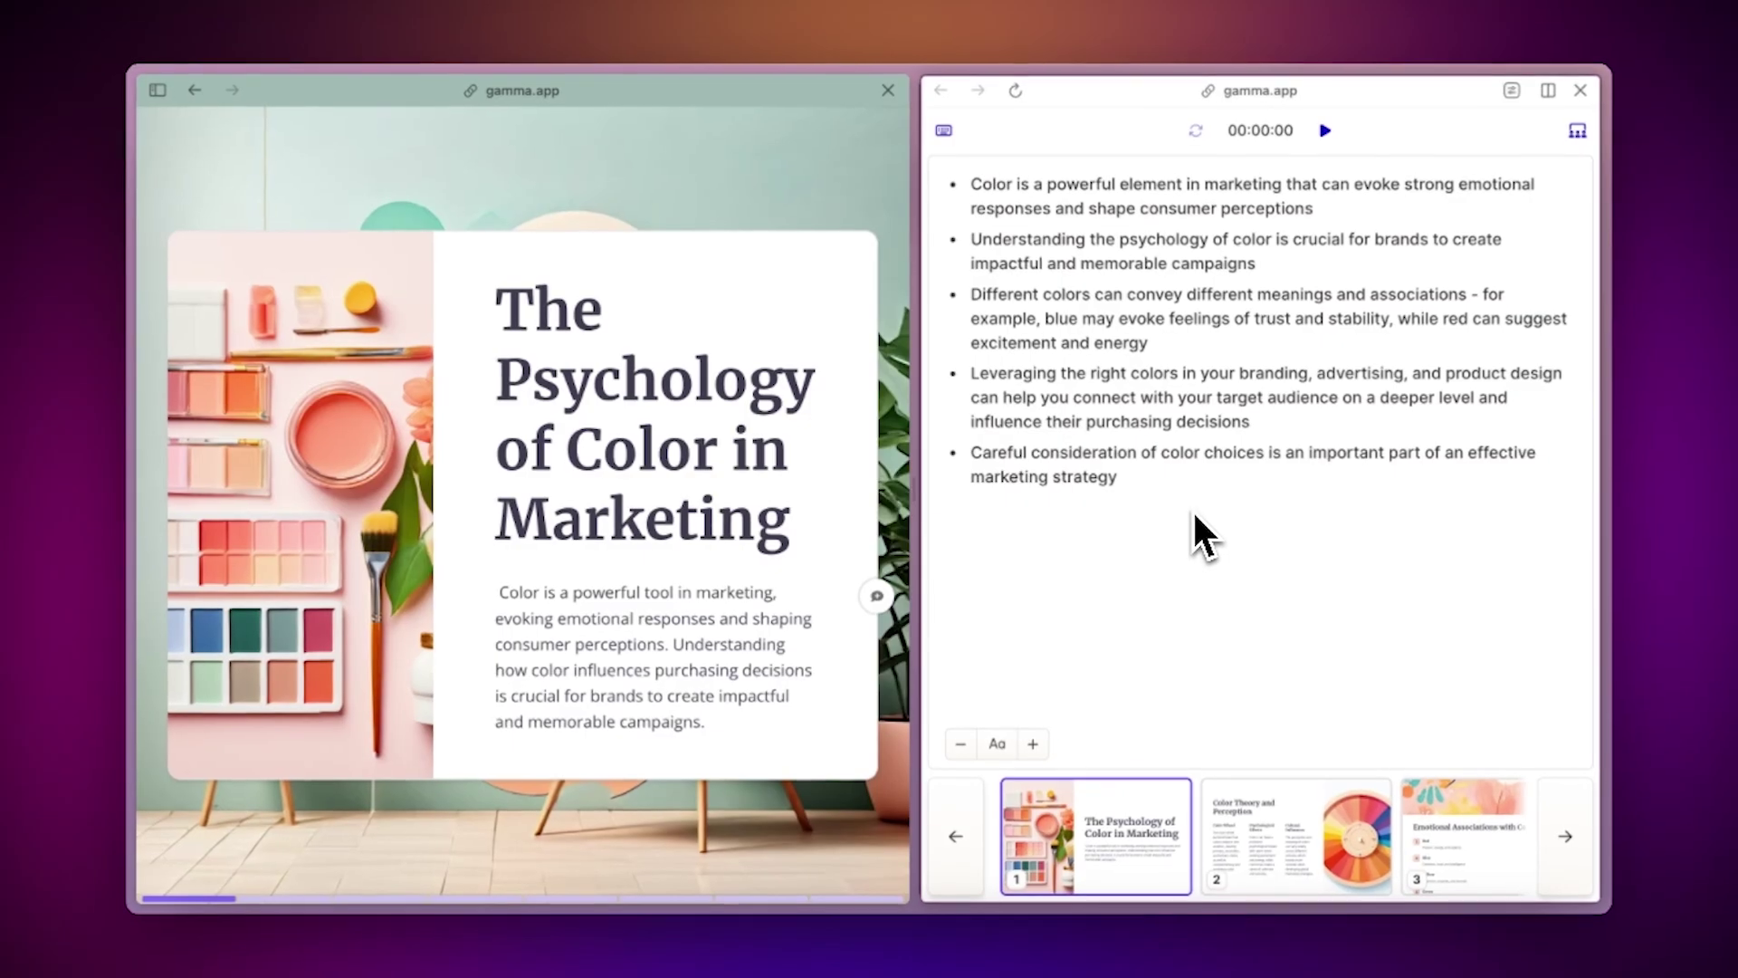
# Advance four slides in presenter view and delete the current slide's third speaker-note bullet
pyautogui.press('Right')
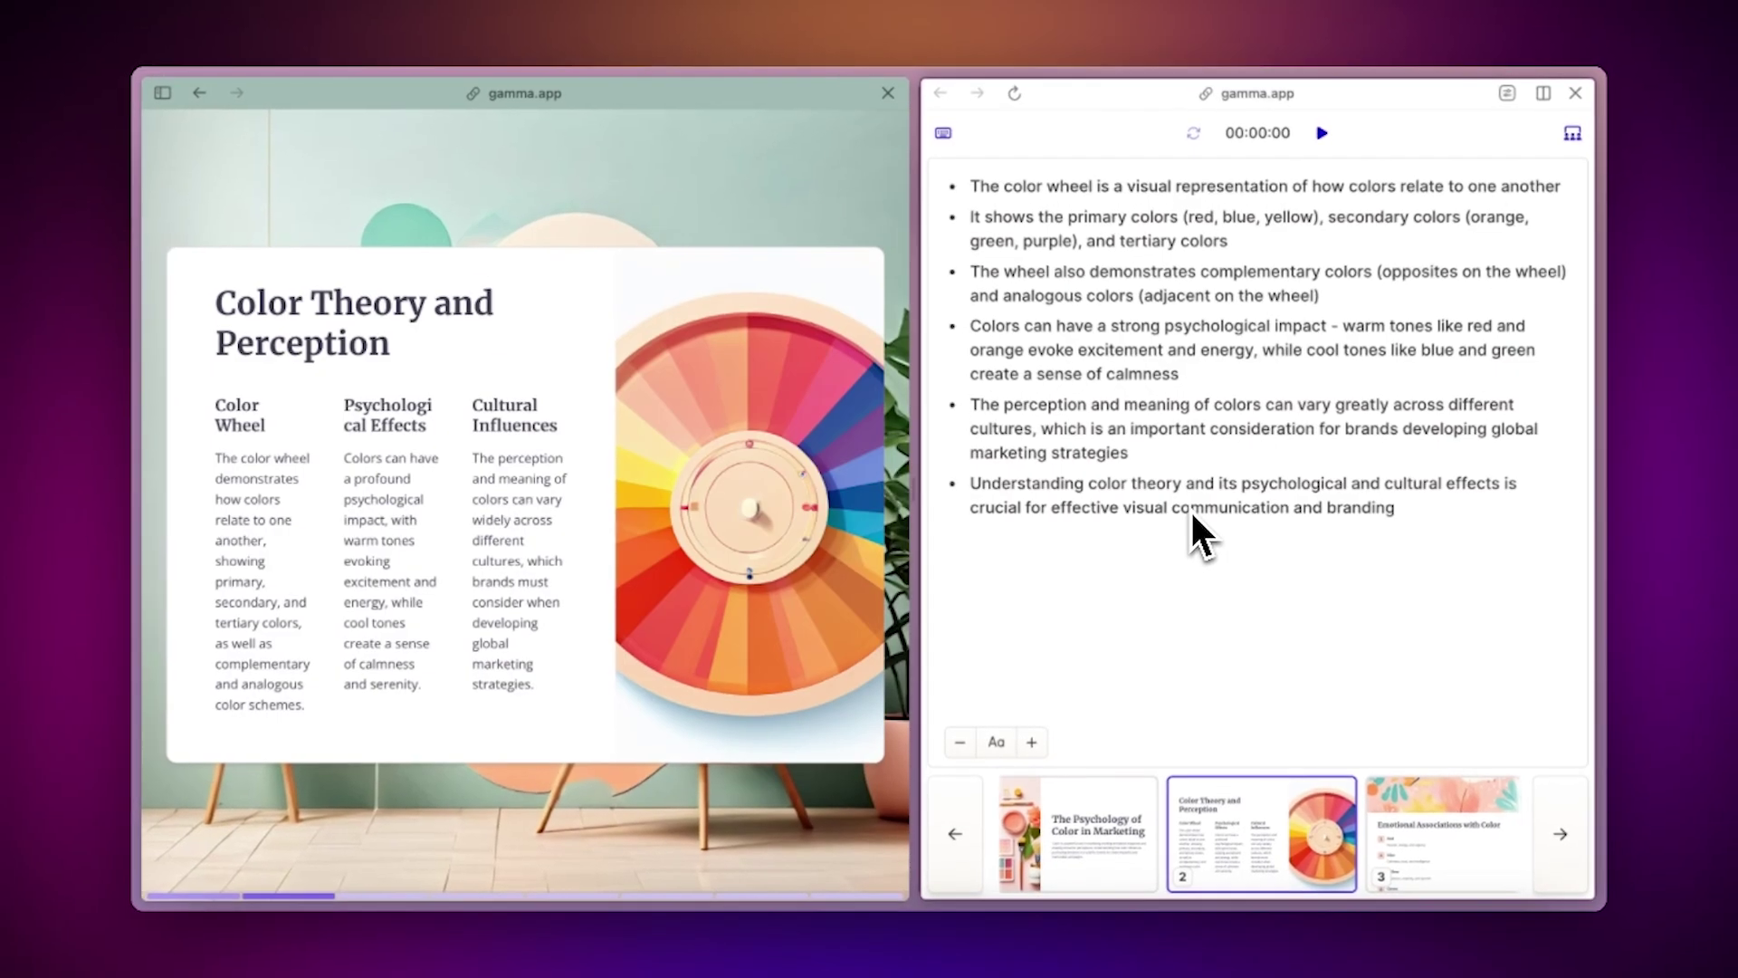
pyautogui.press('Right')
pyautogui.press('Right')
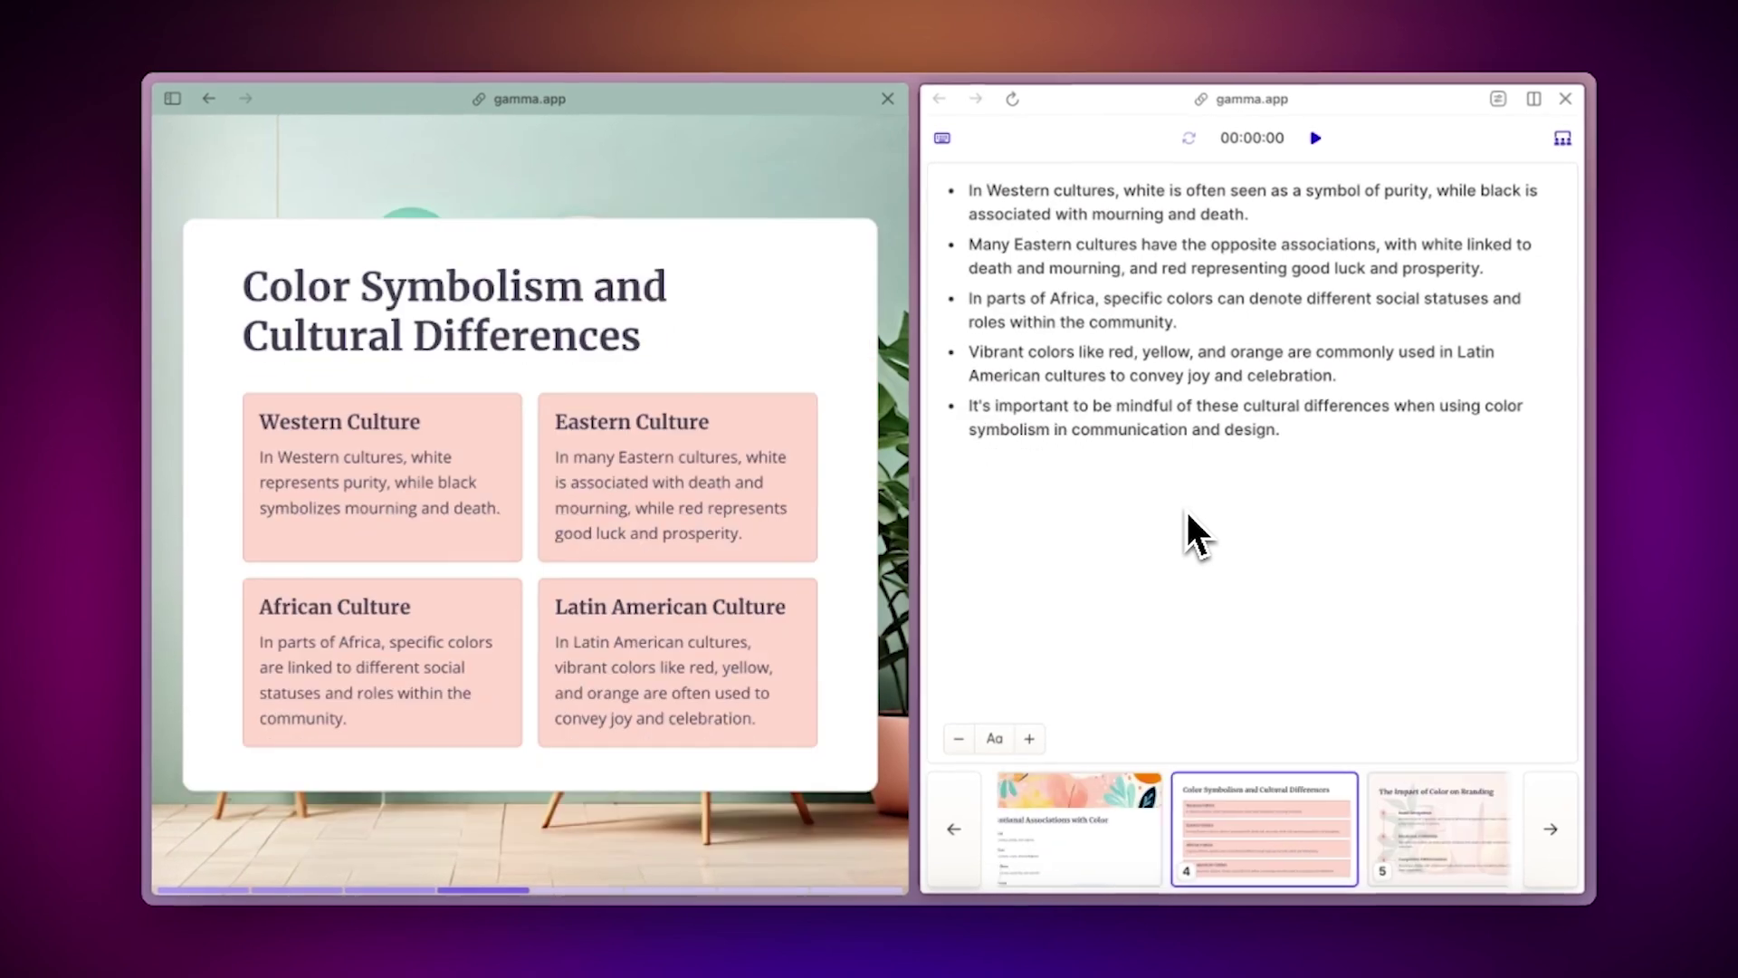
pyautogui.press('Right')
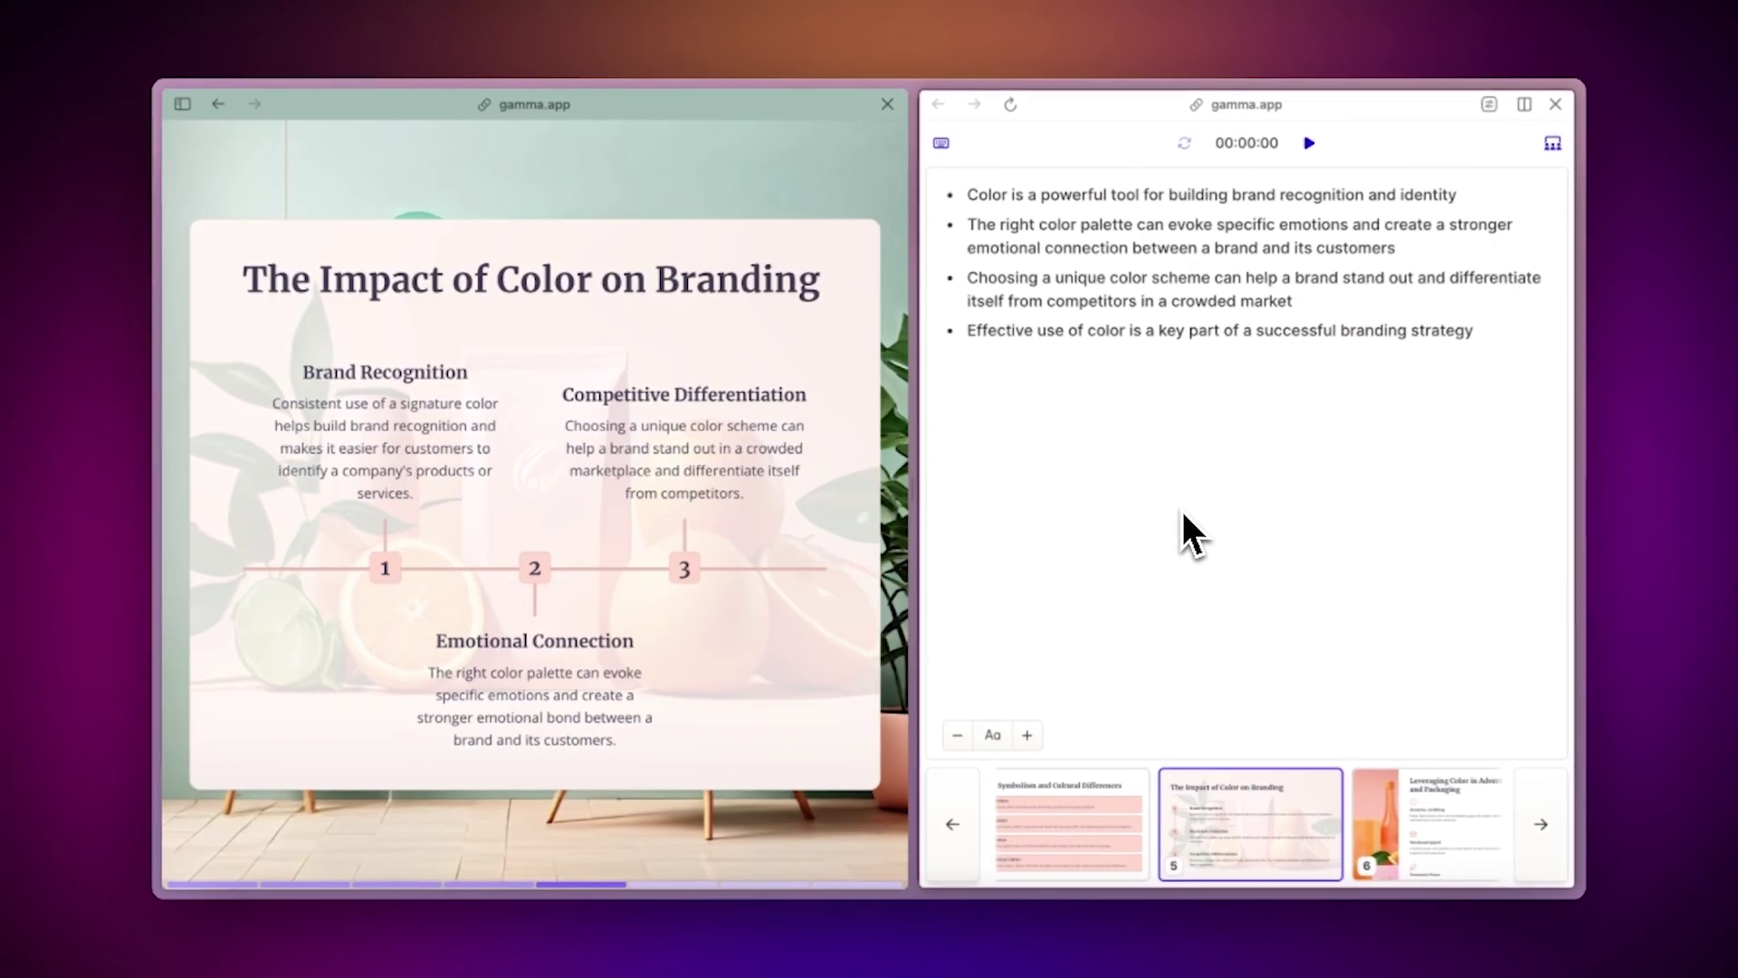
pyautogui.press('Right')
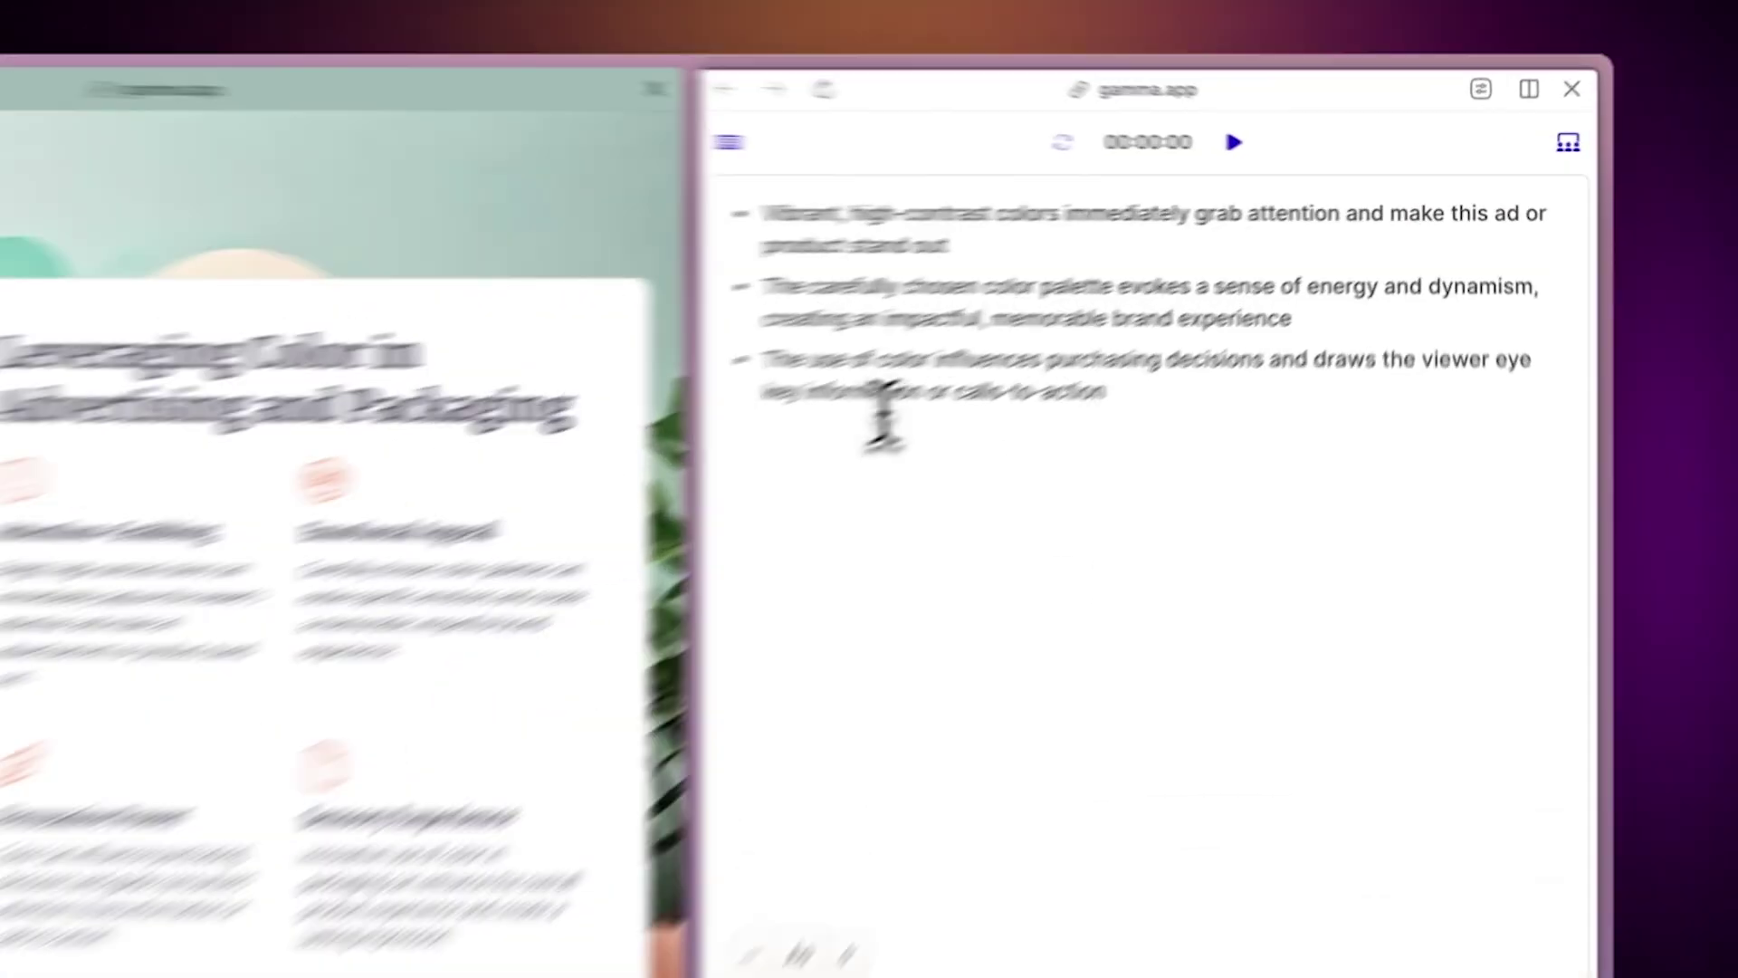
pyautogui.tripleClick(1045, 330)
pyautogui.press('BackSpace')
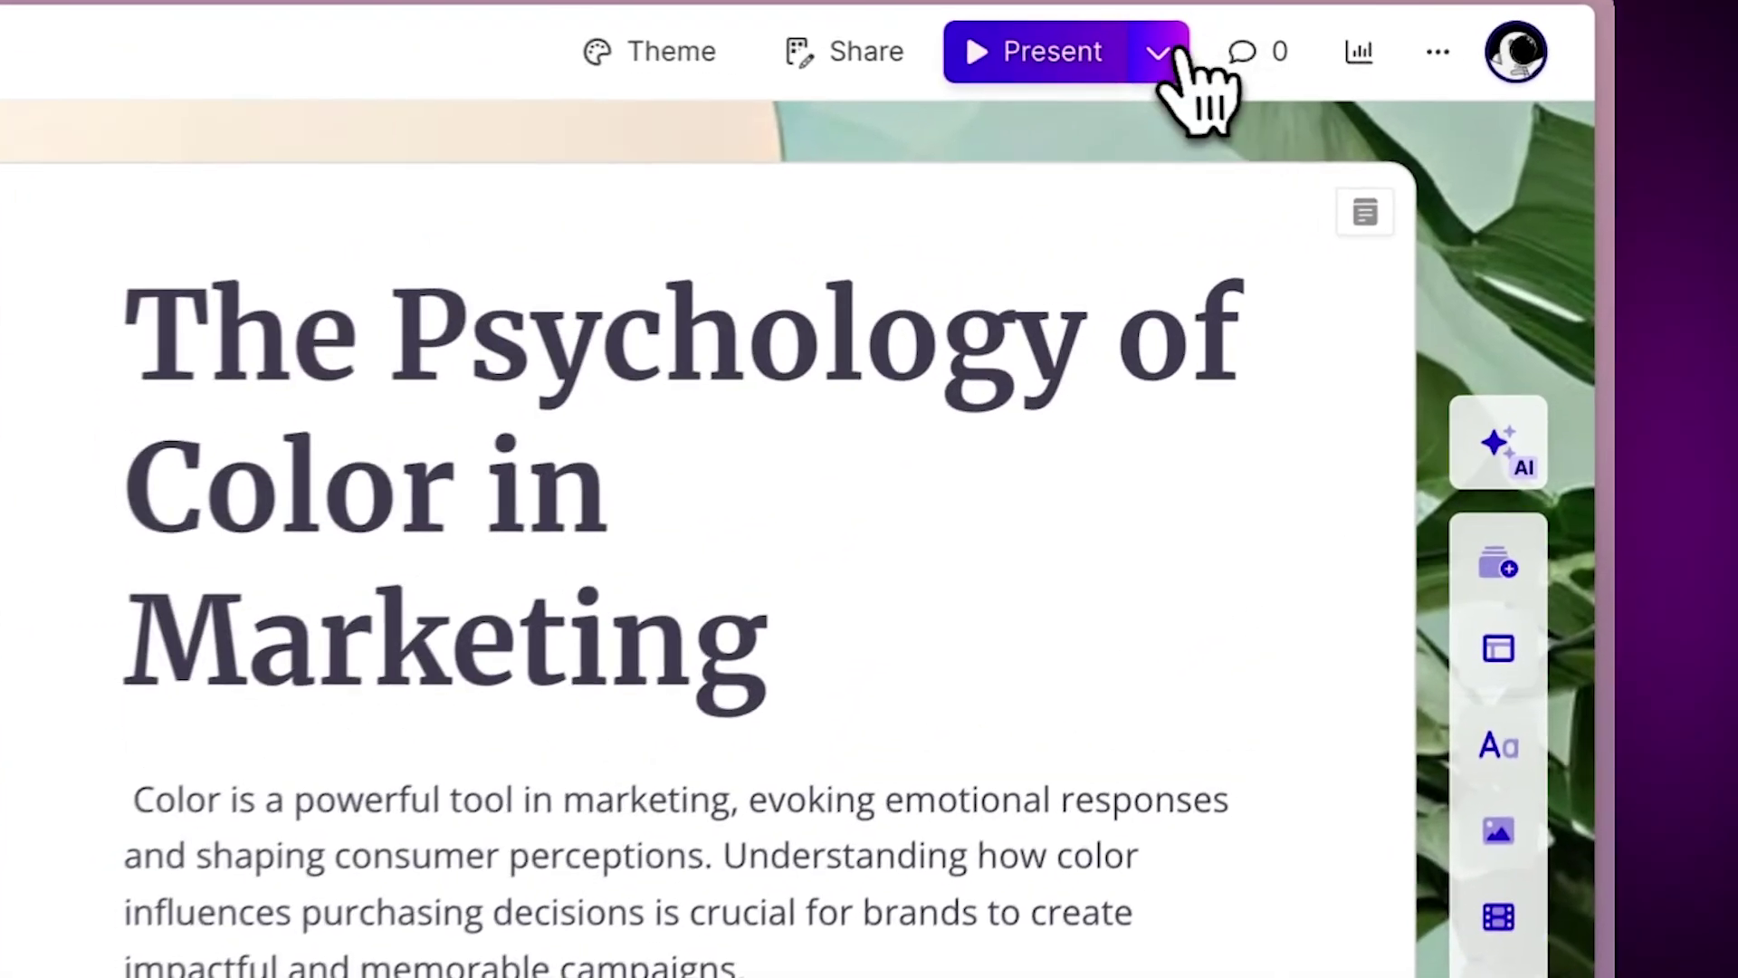
# Start Presenter view with speaker notes, advance to slide 7 and expand its Run Color Test card
pyautogui.click(1378, 97)
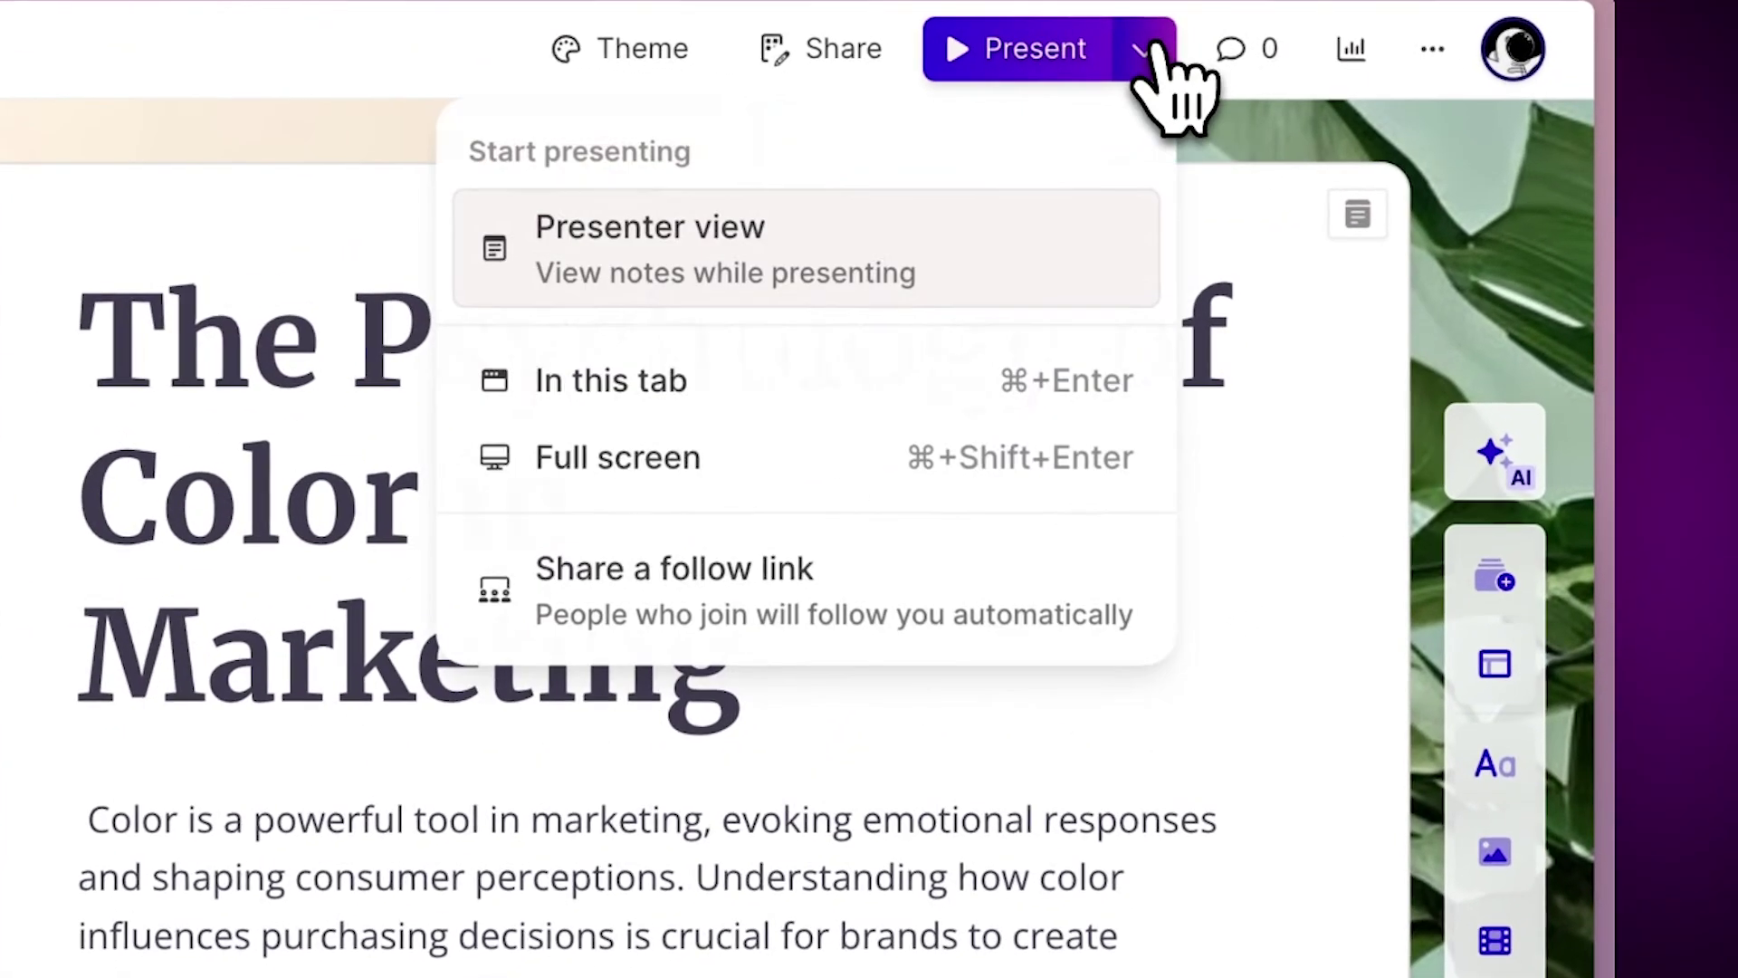
pyautogui.click(1091, 245)
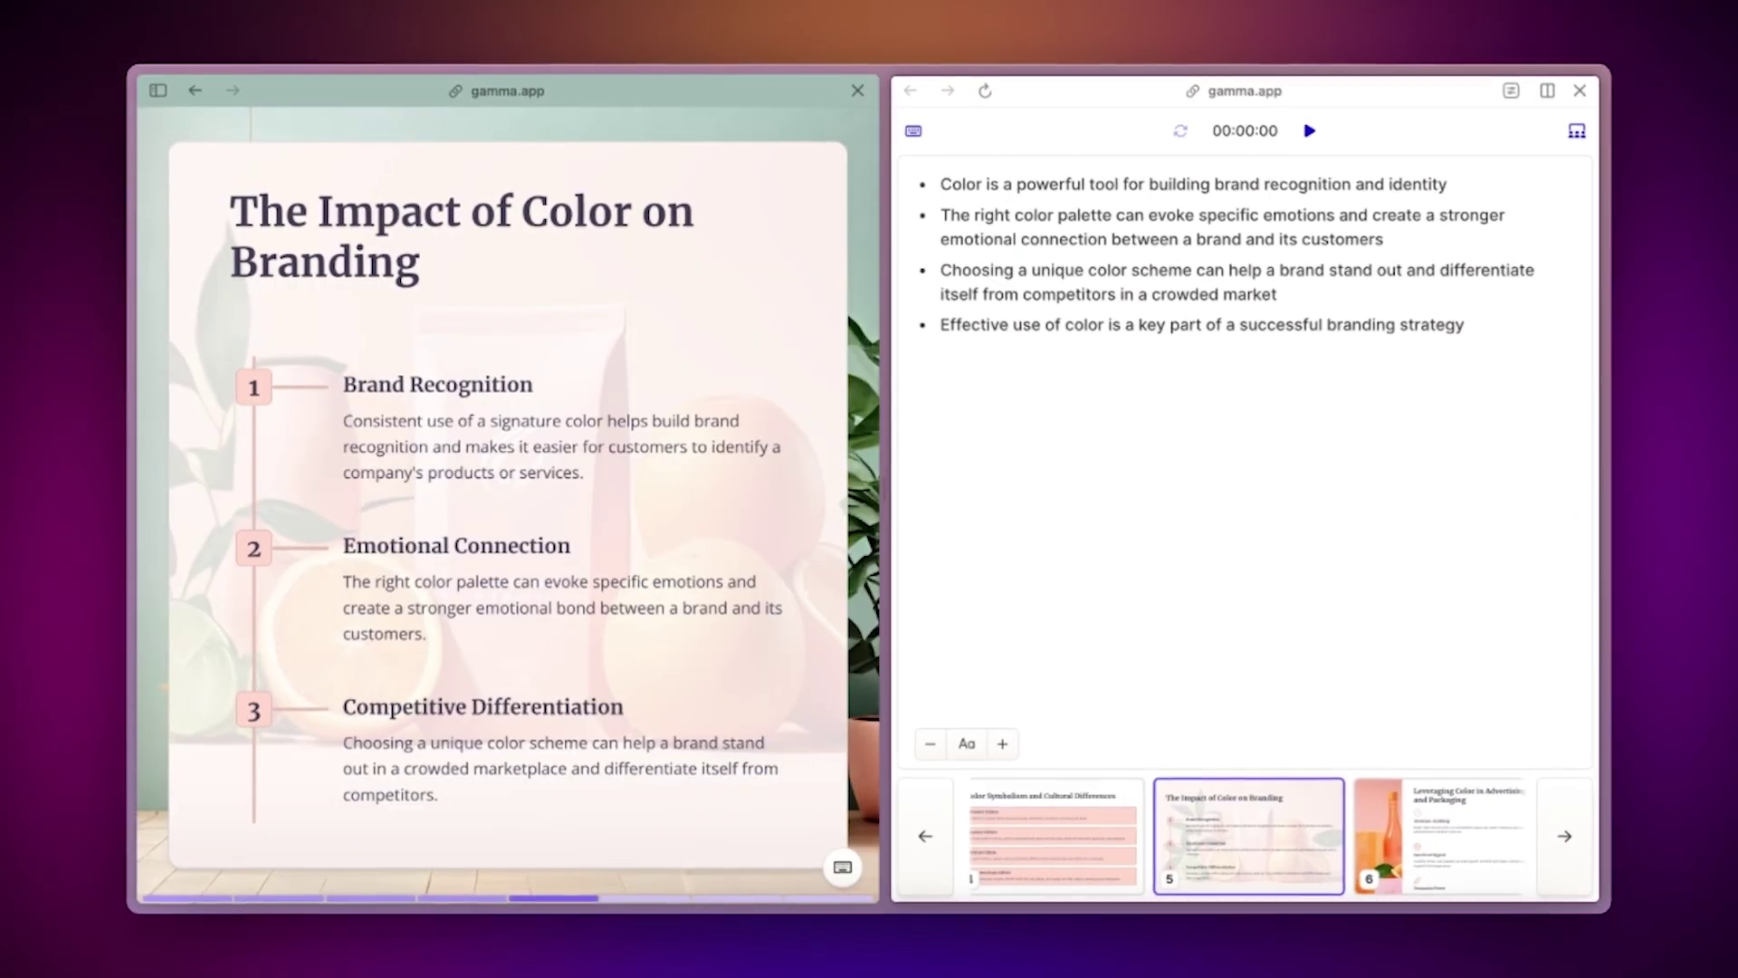
pyautogui.press('Right')
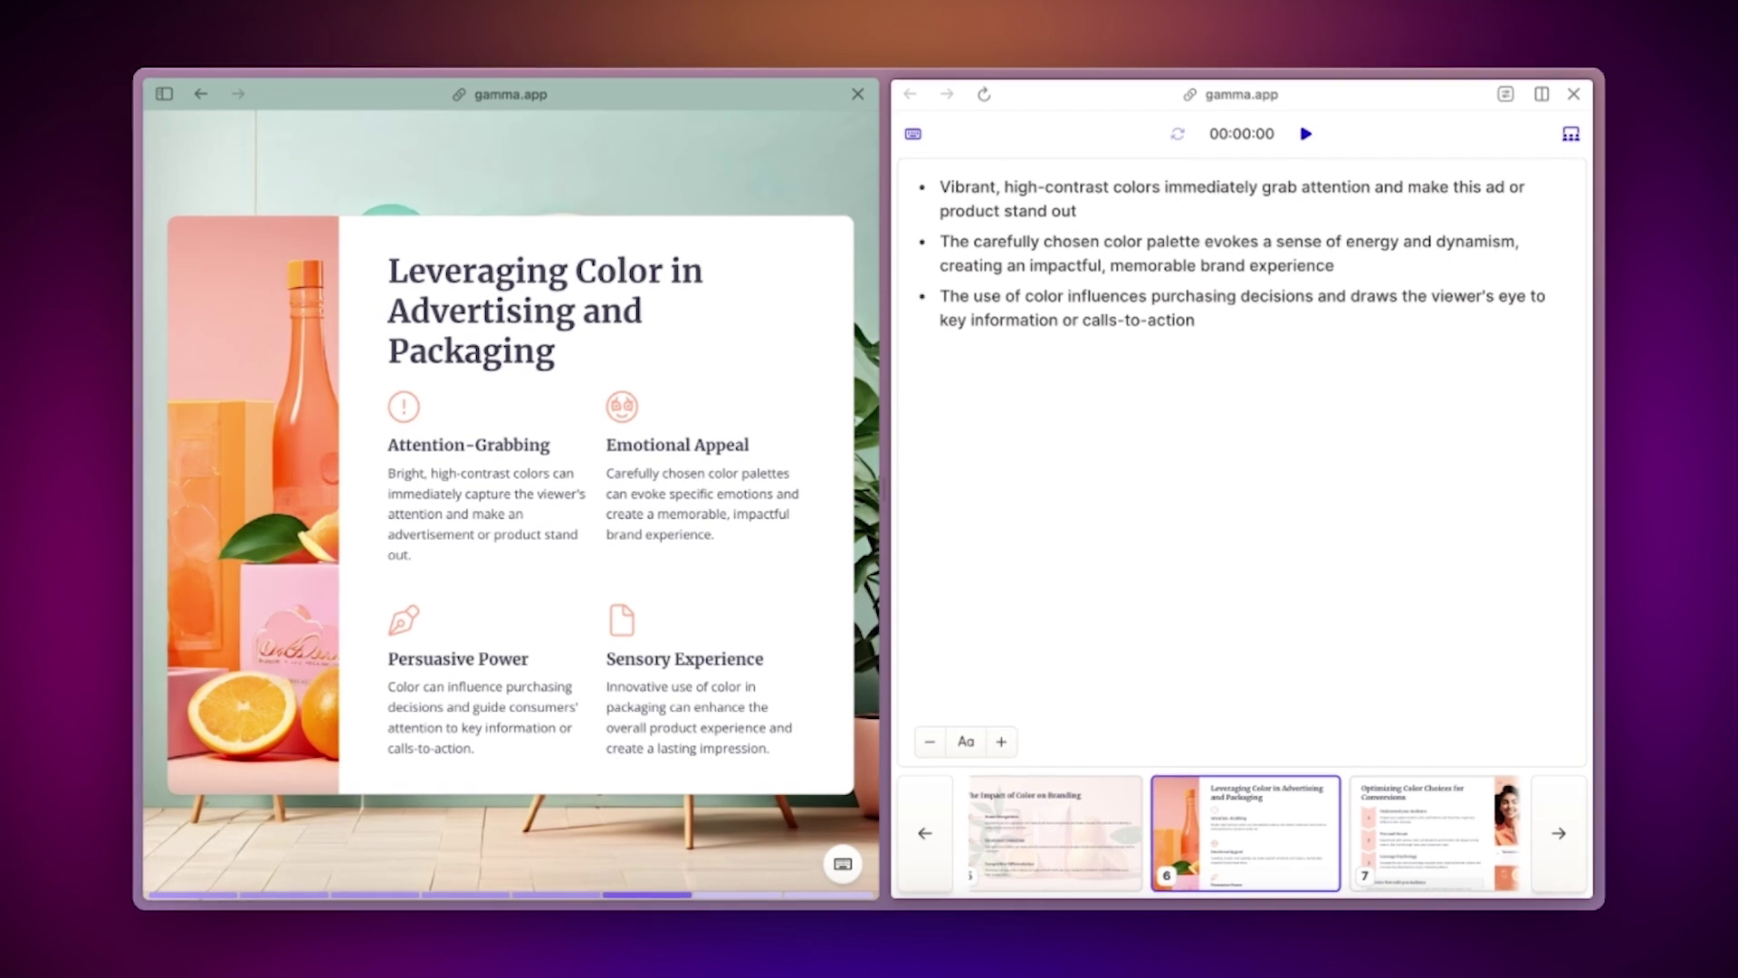
pyautogui.press('Right')
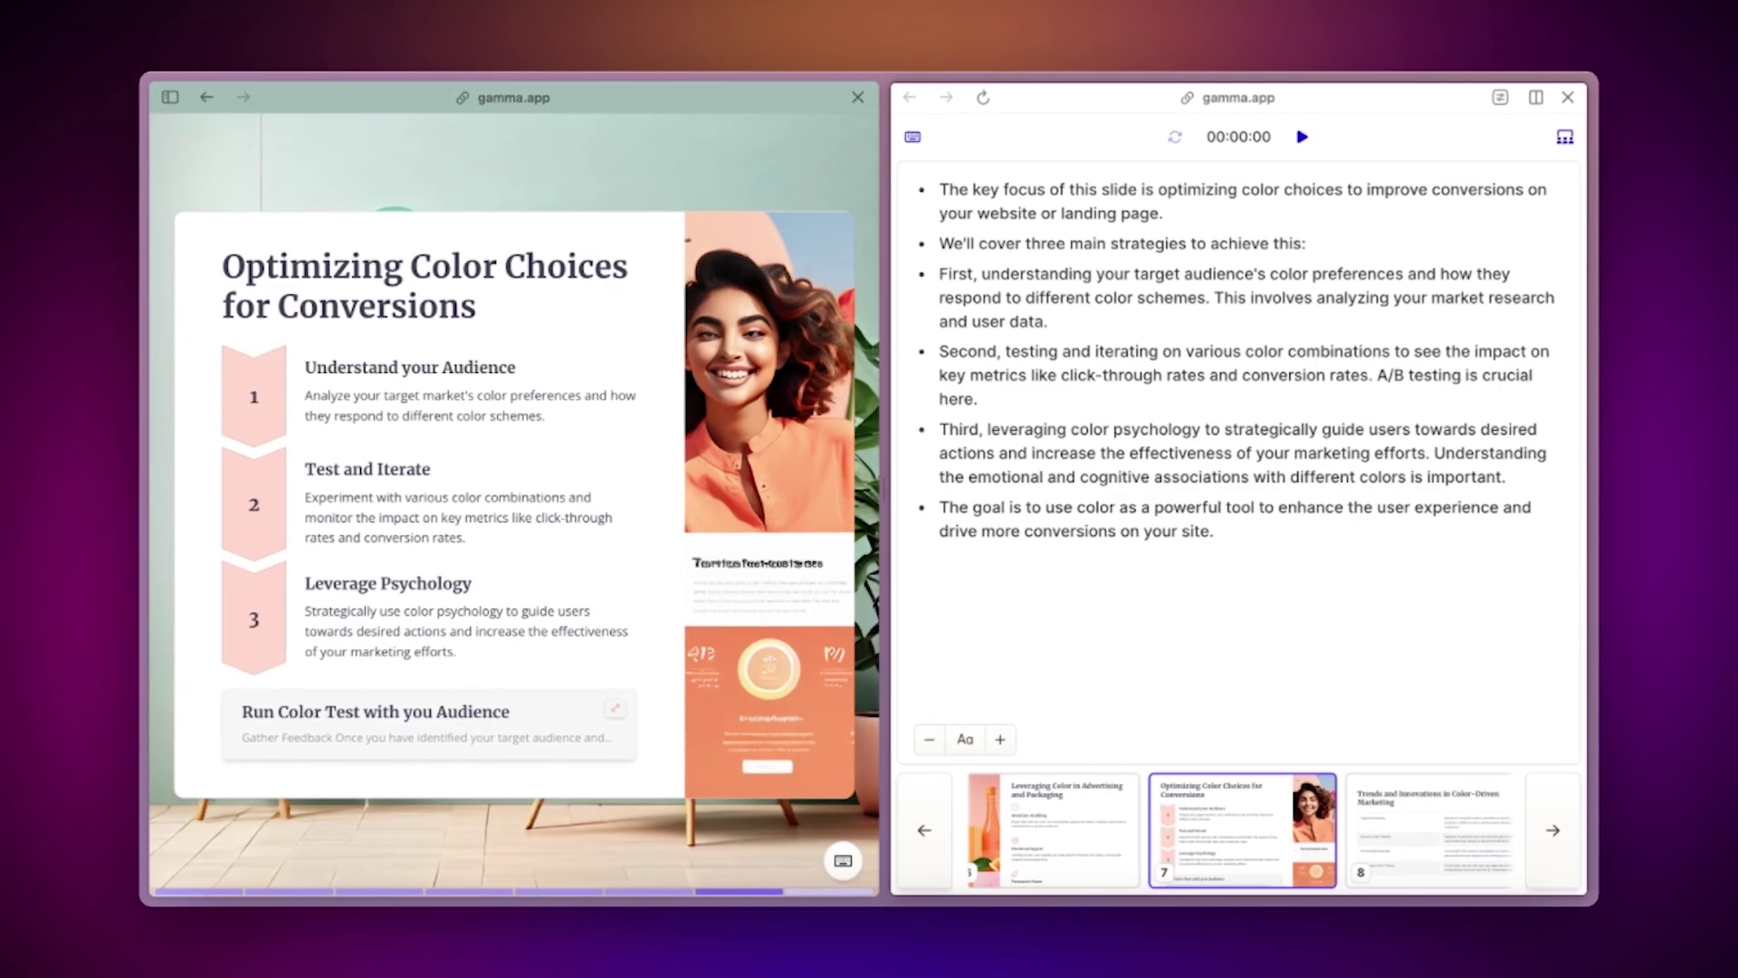
pyautogui.press('Right')
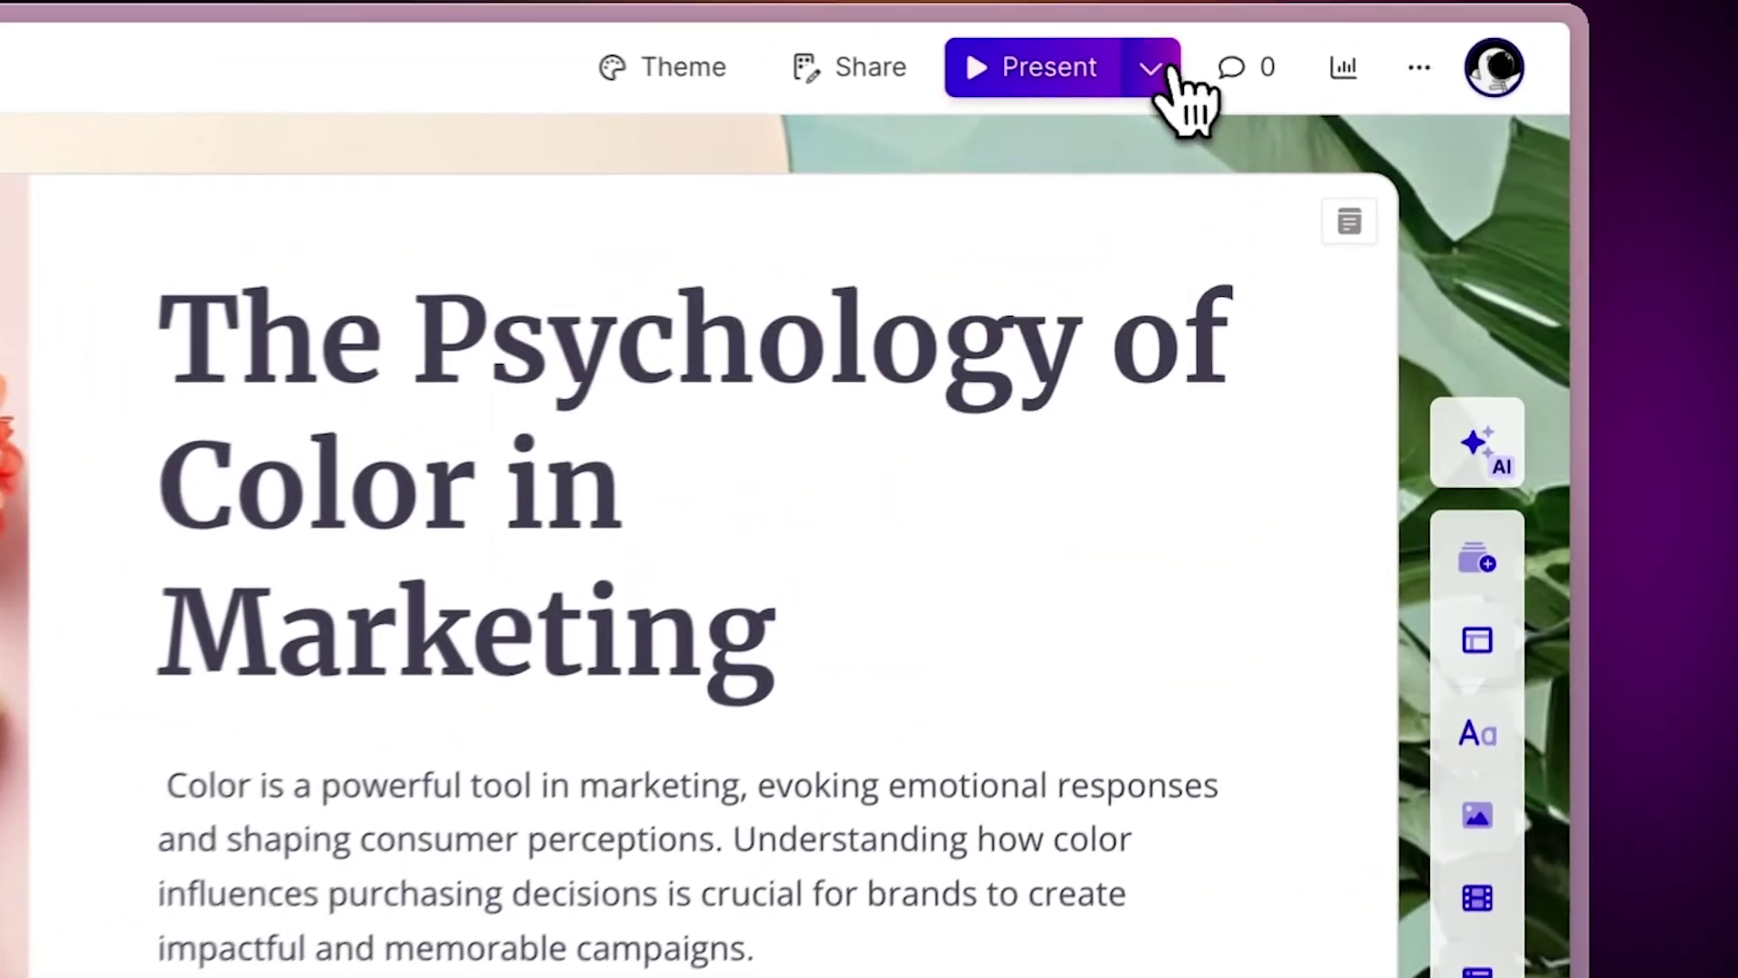
# Present from the title slide and advance five slides to the advertising and packaging slide
pyautogui.click(1367, 105)
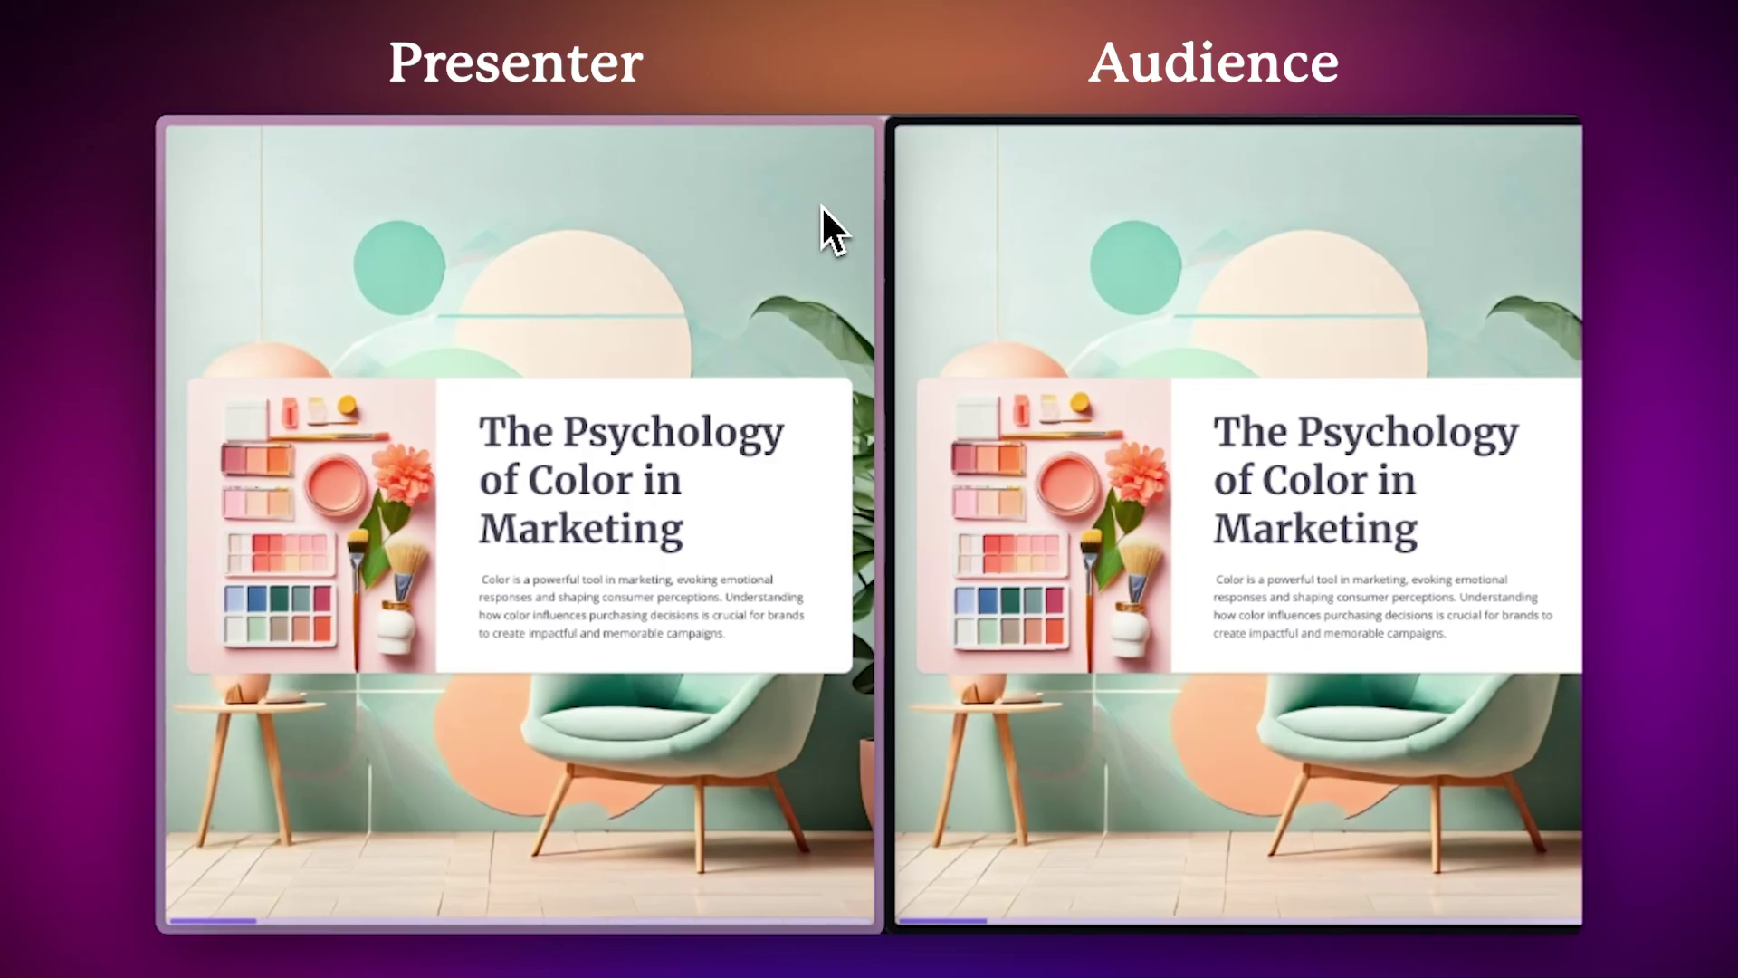
pyautogui.press('Right')
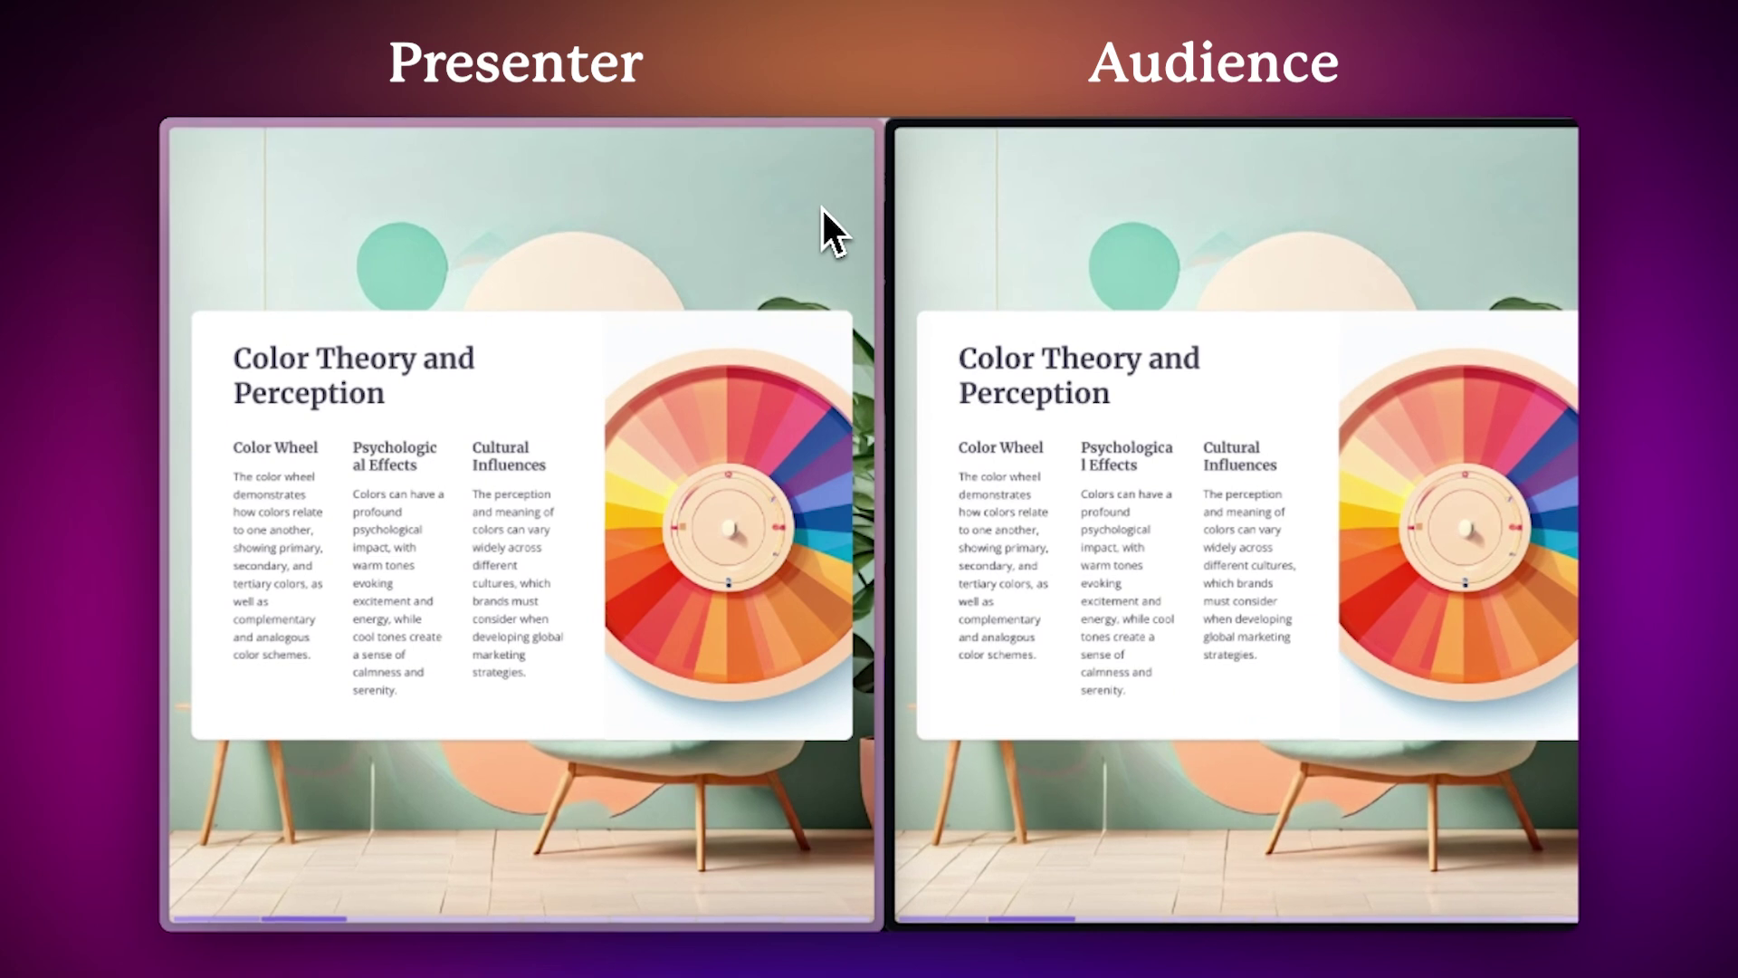
pyautogui.press('Right')
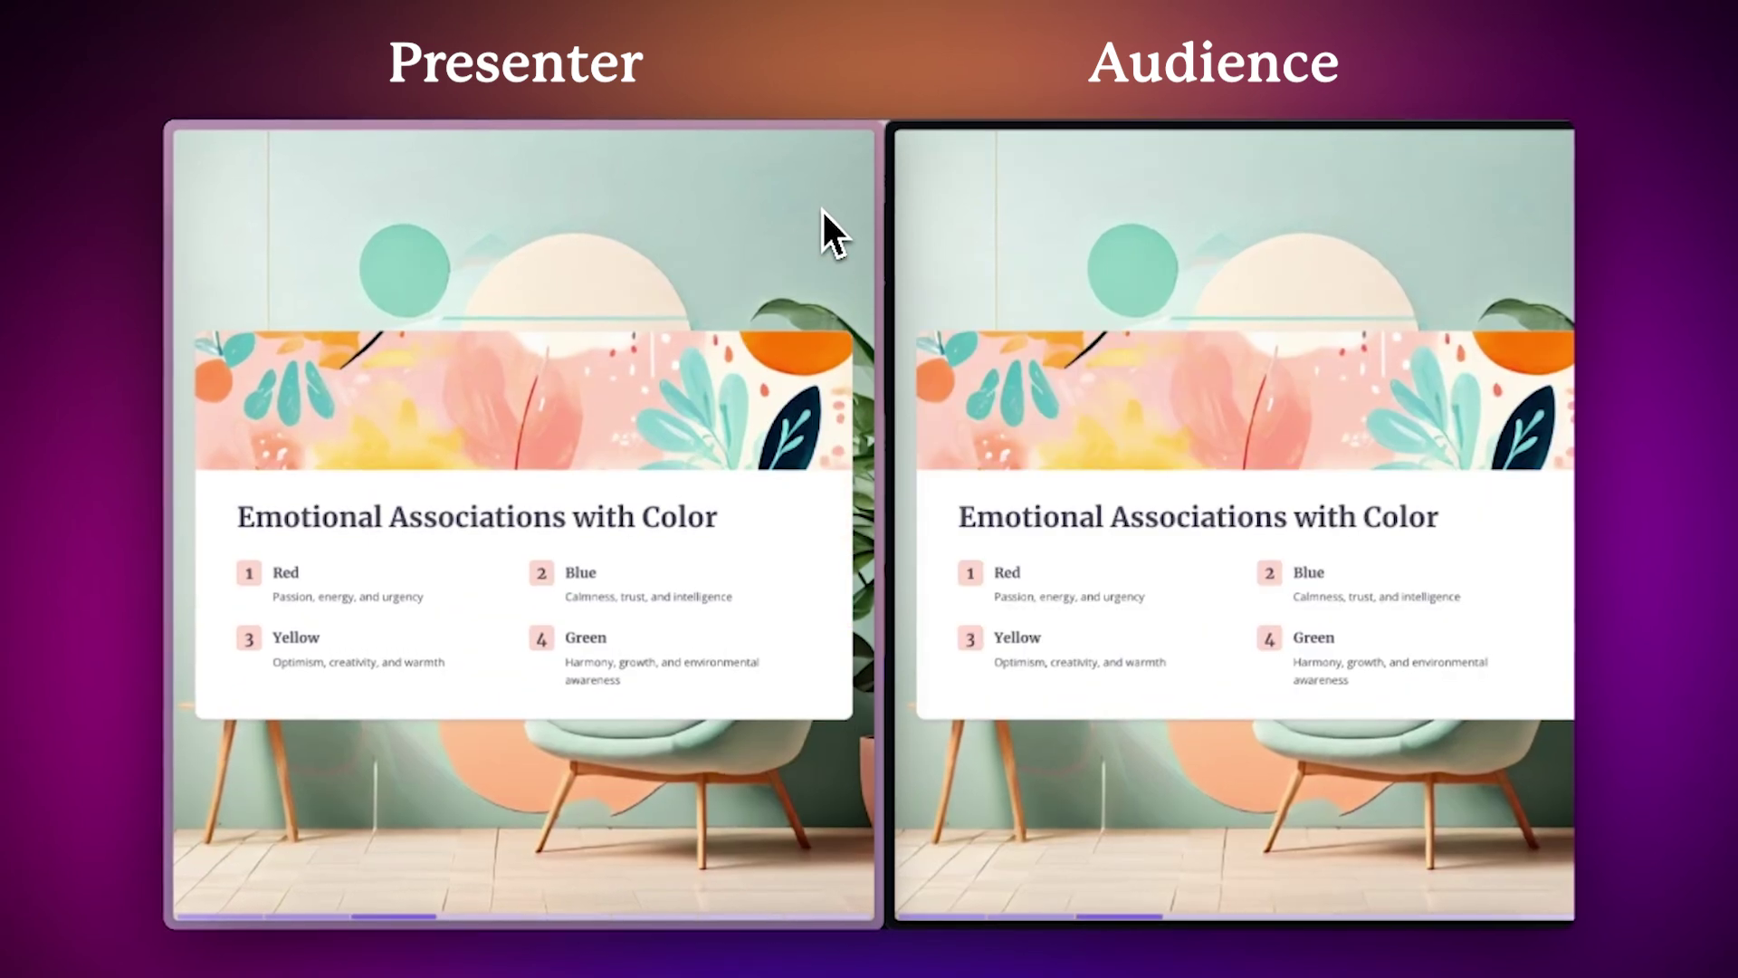
pyautogui.press('Right')
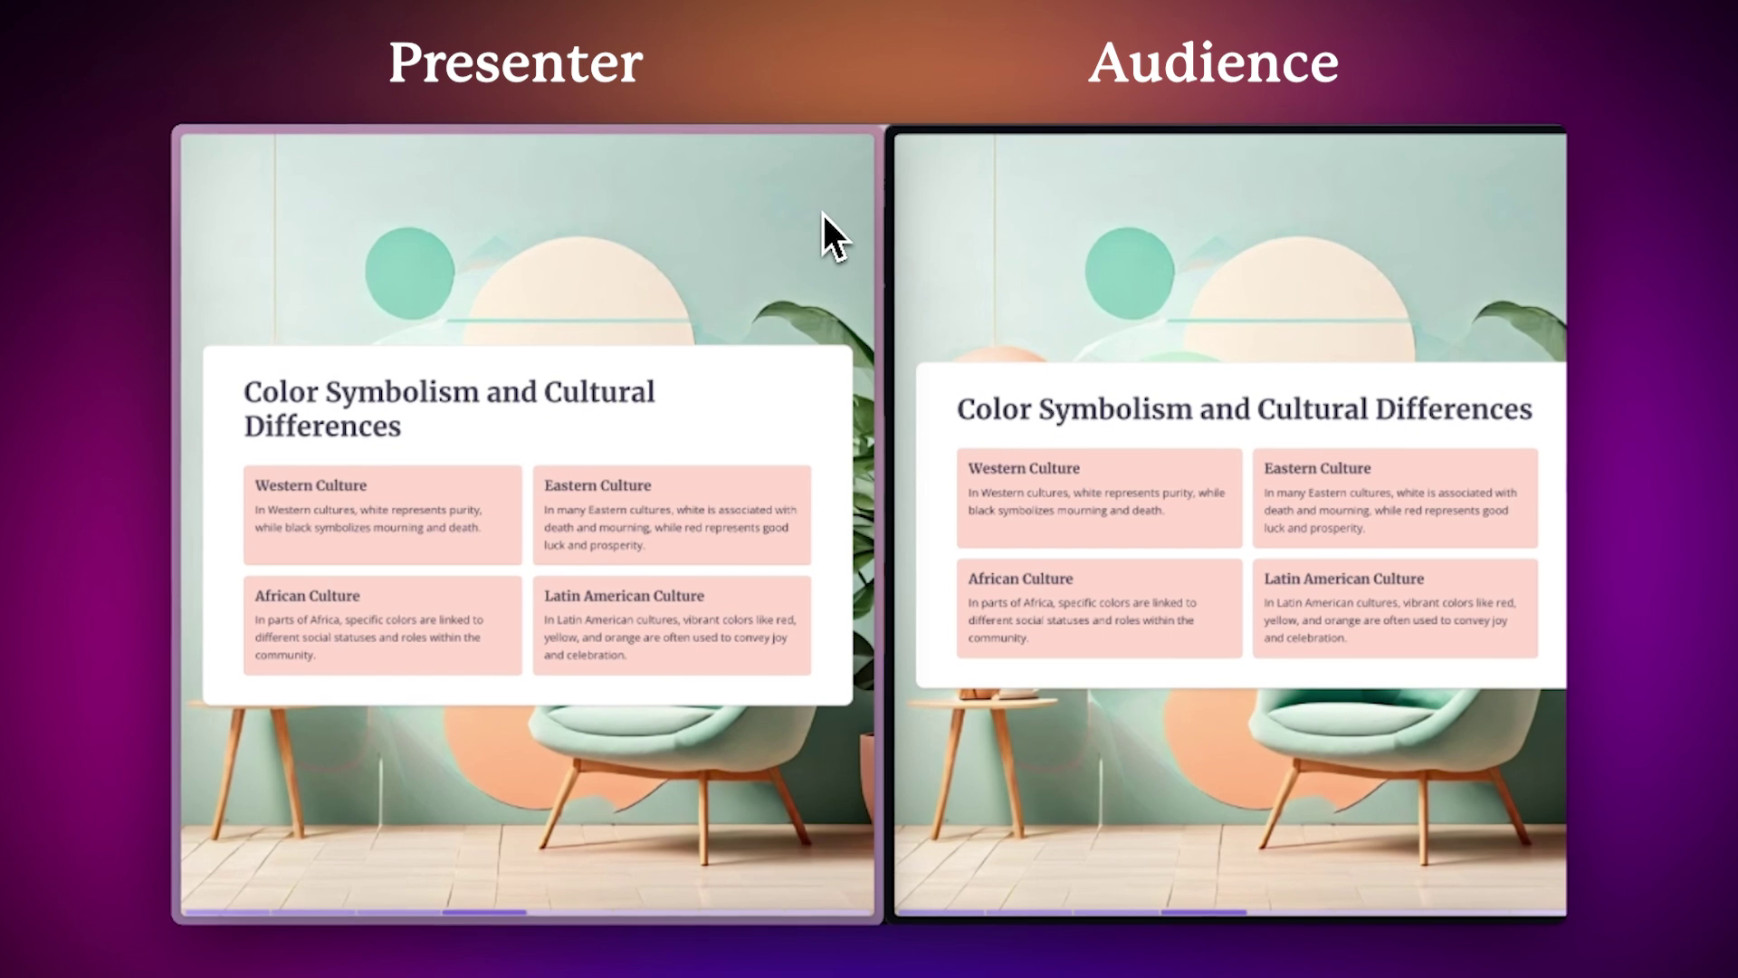
pyautogui.press('Right')
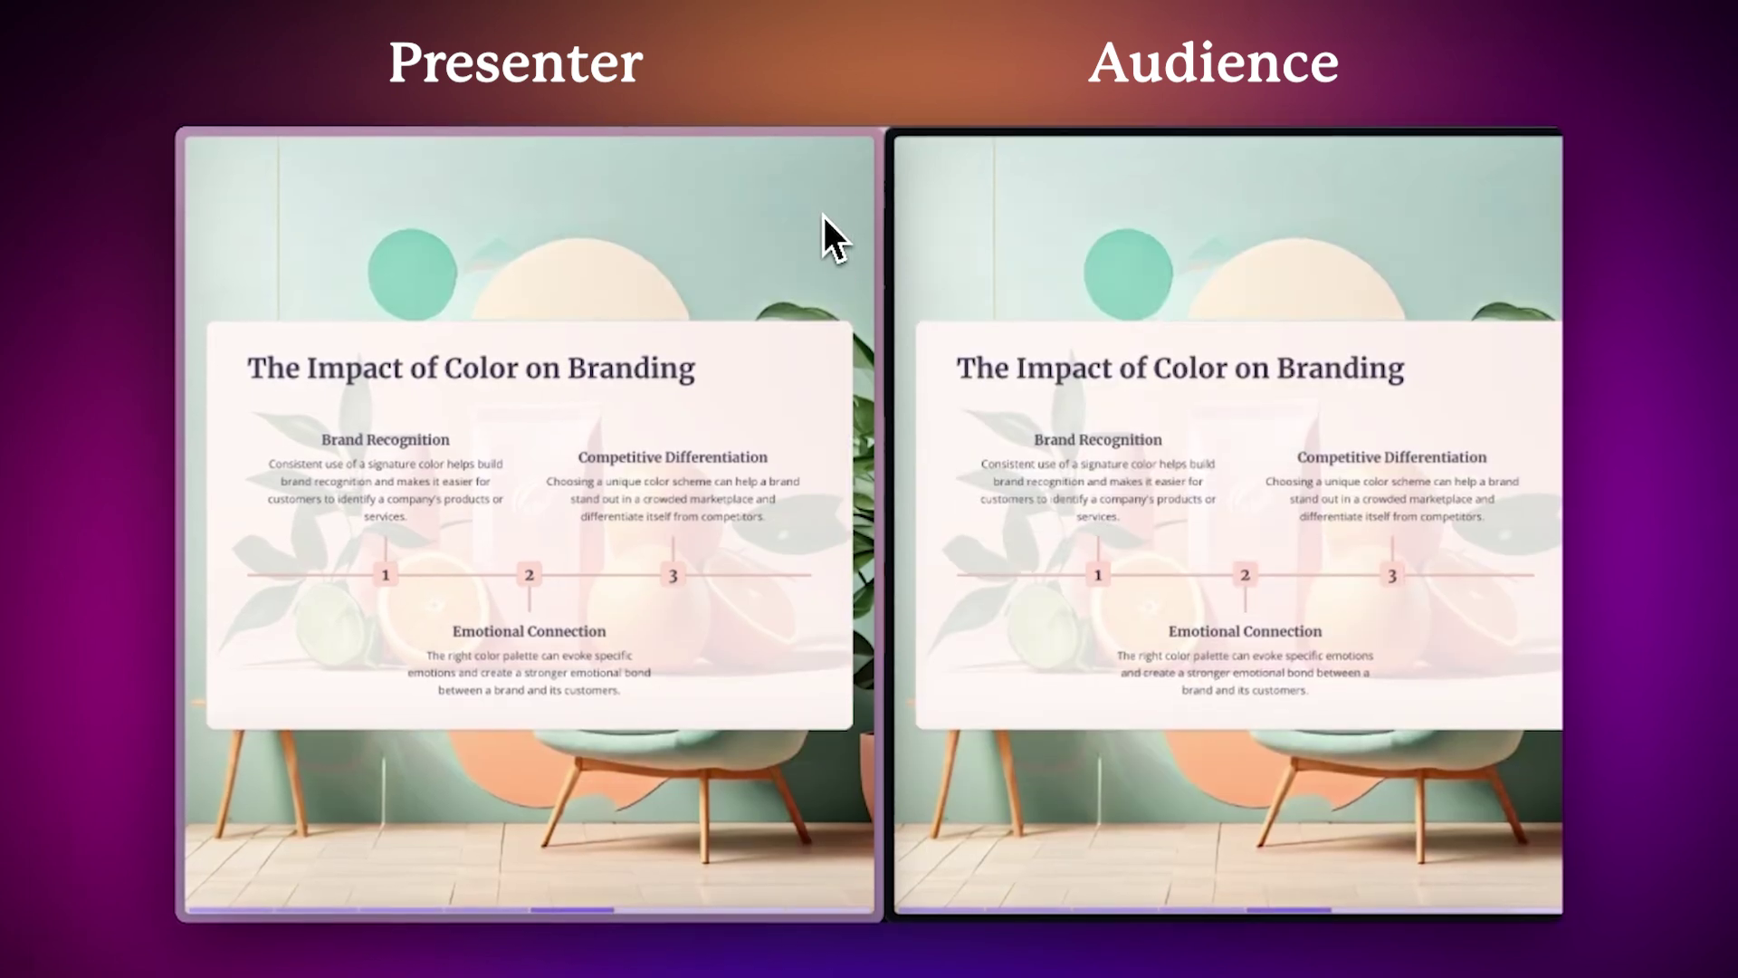
pyautogui.press('Right')
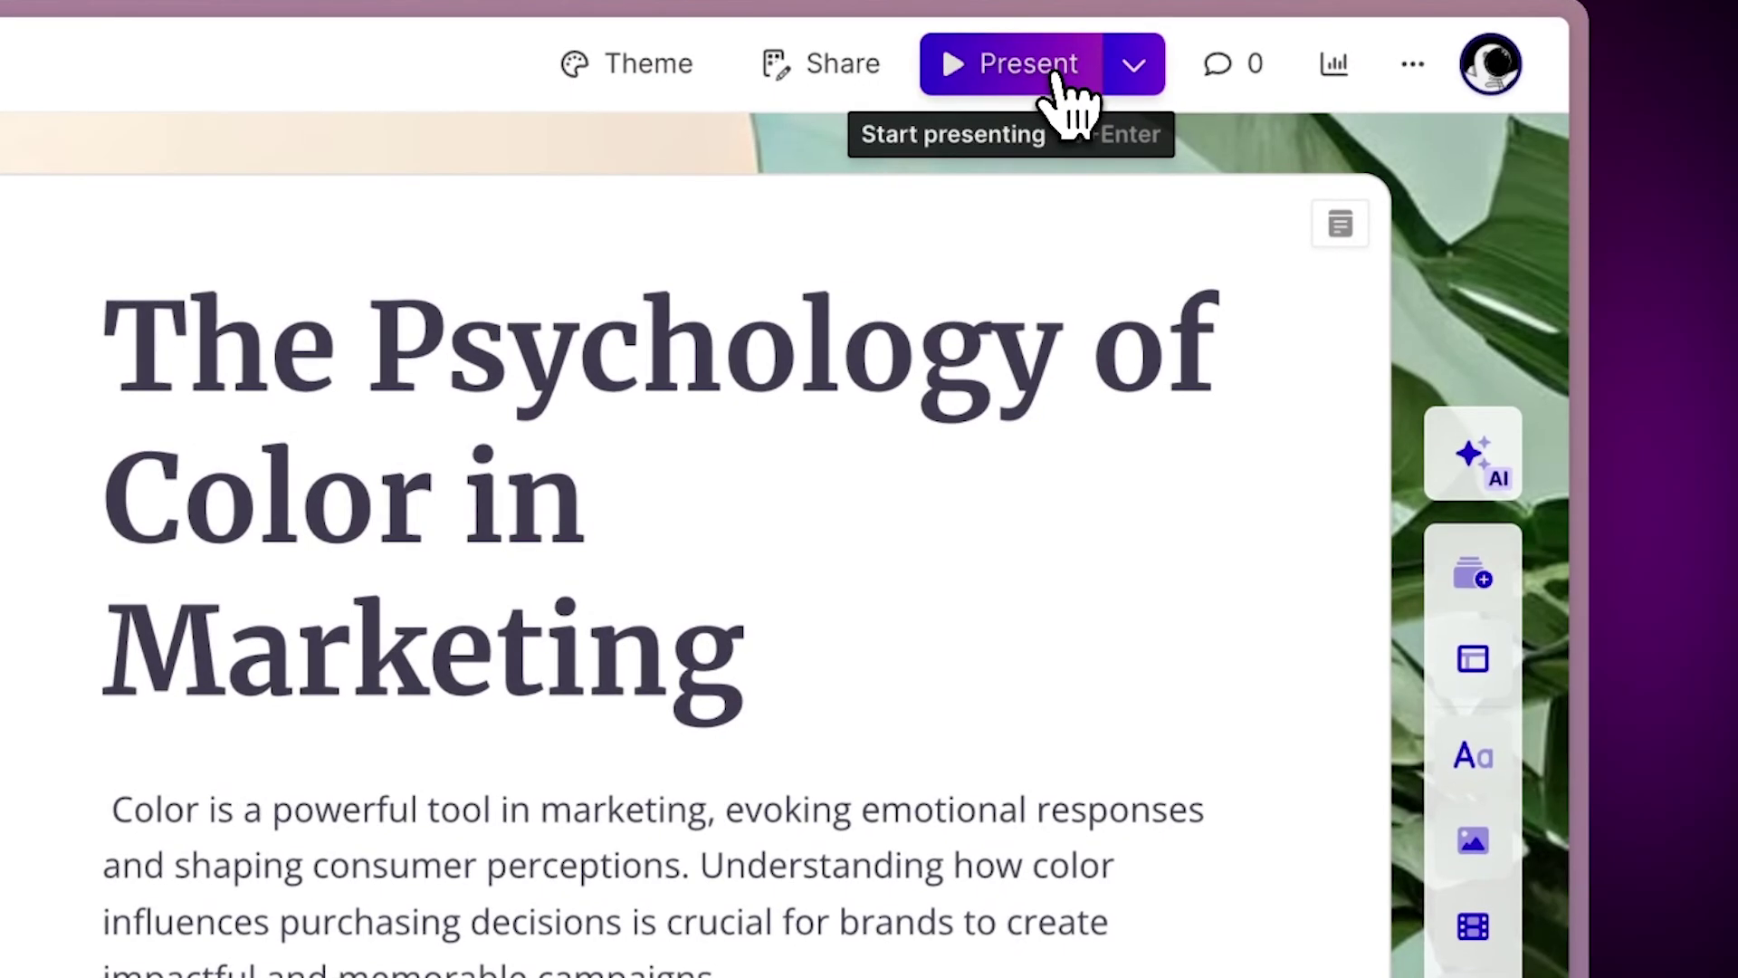
# Present with spotlight on the title paragraph, then the Color Wheel and Psychological Effects columns, then back
pyautogui.click(1056, 76)
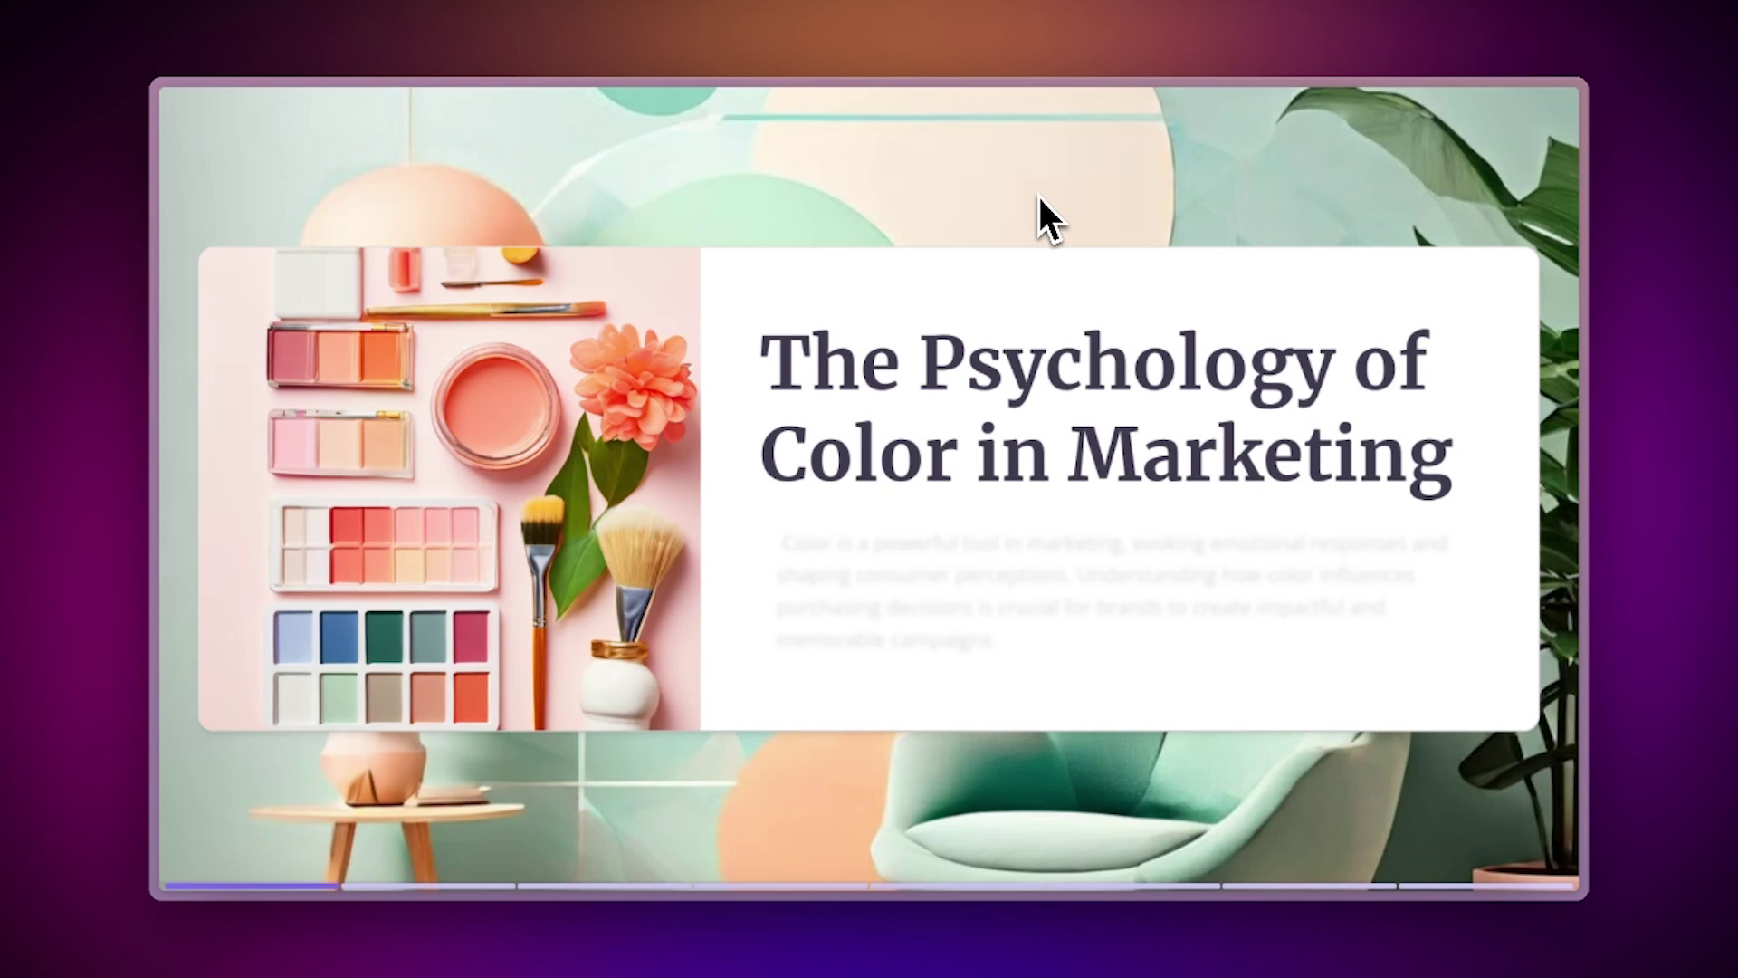
pyautogui.press('Right')
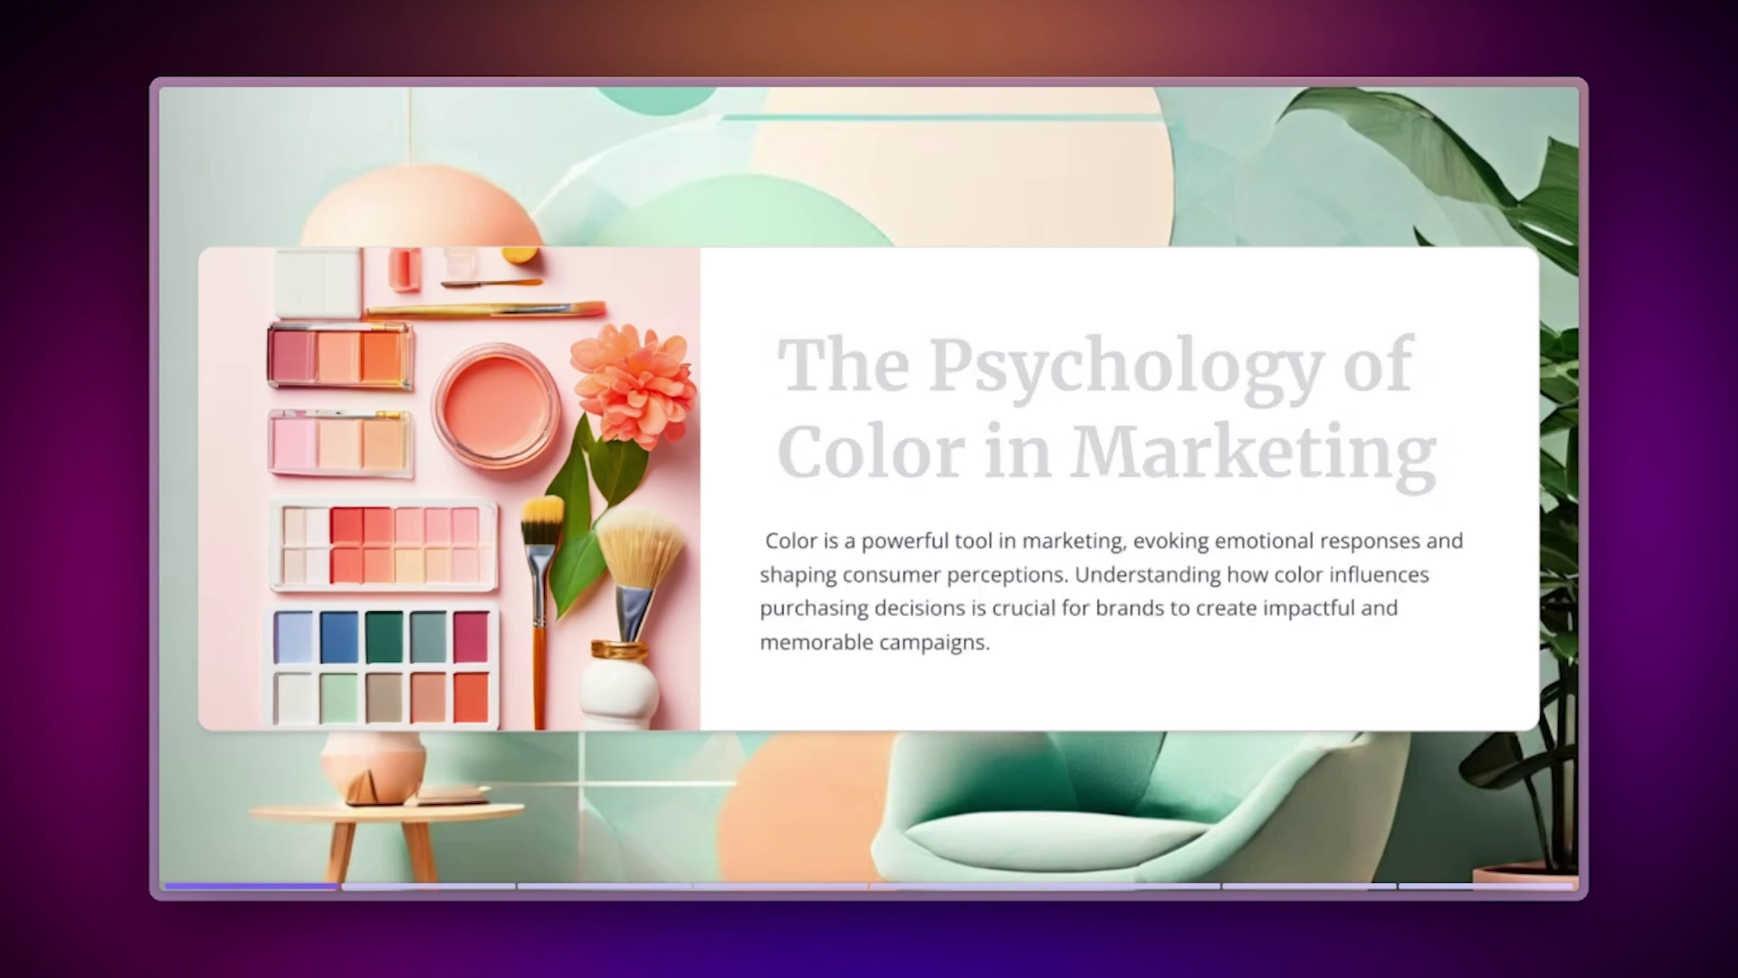
pyautogui.press('Right')
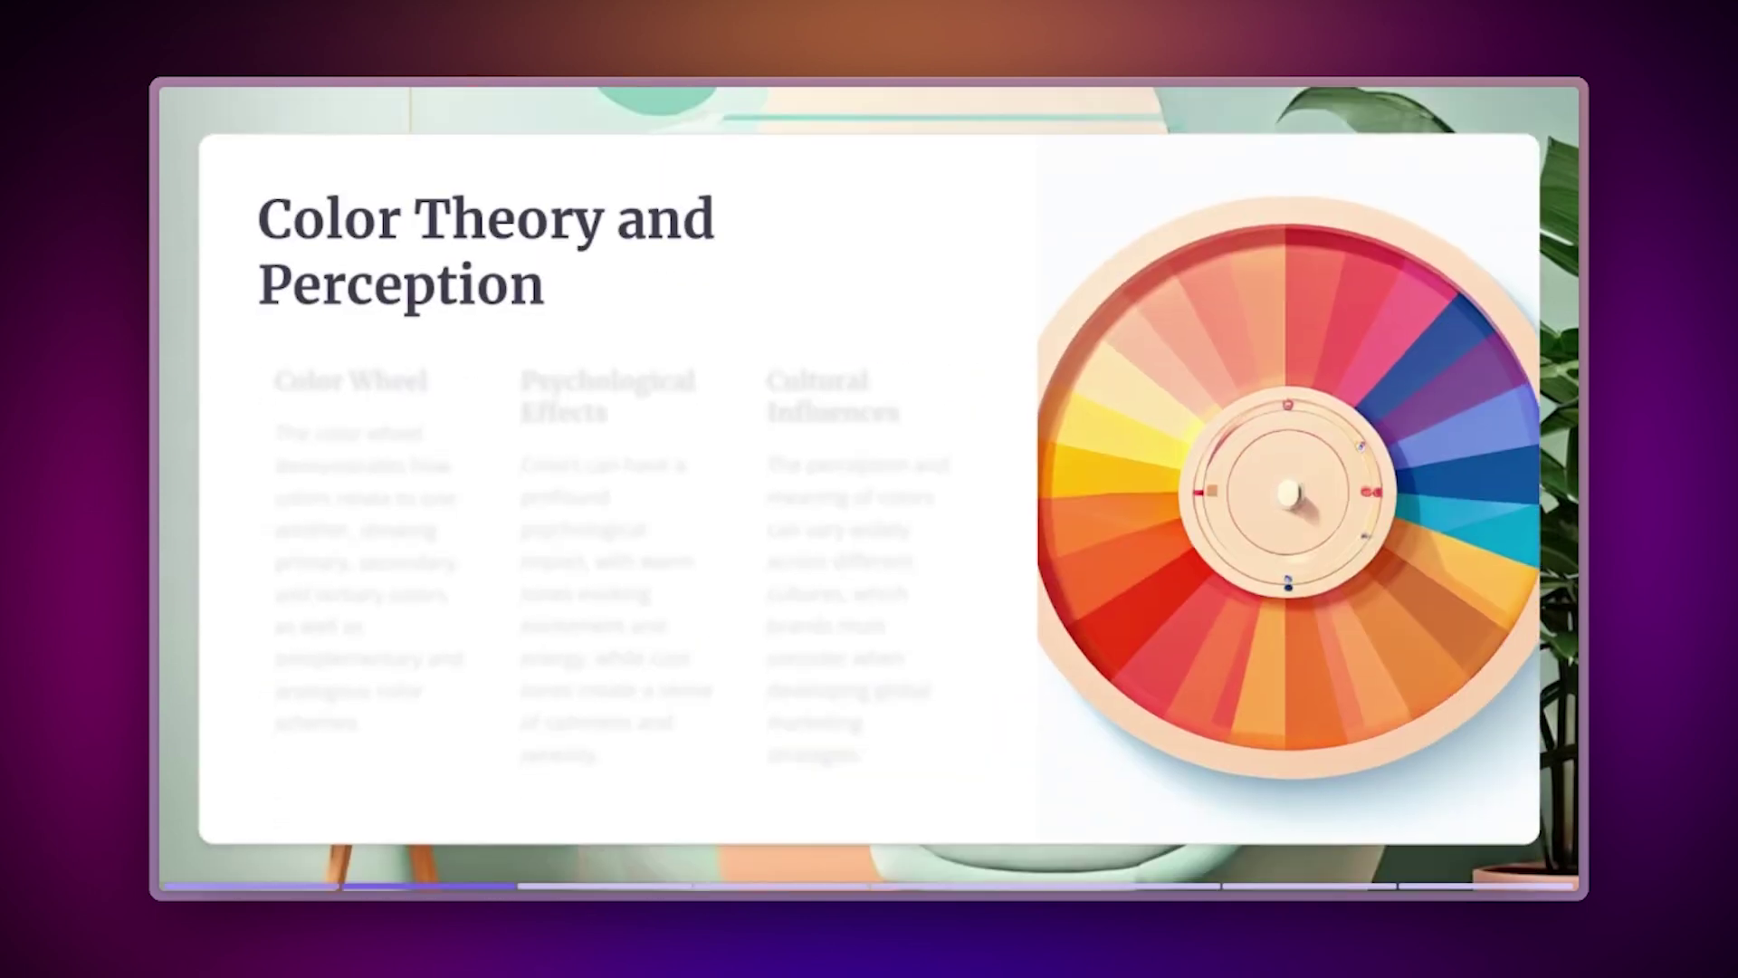
pyautogui.press('Right')
pyautogui.press('Right')
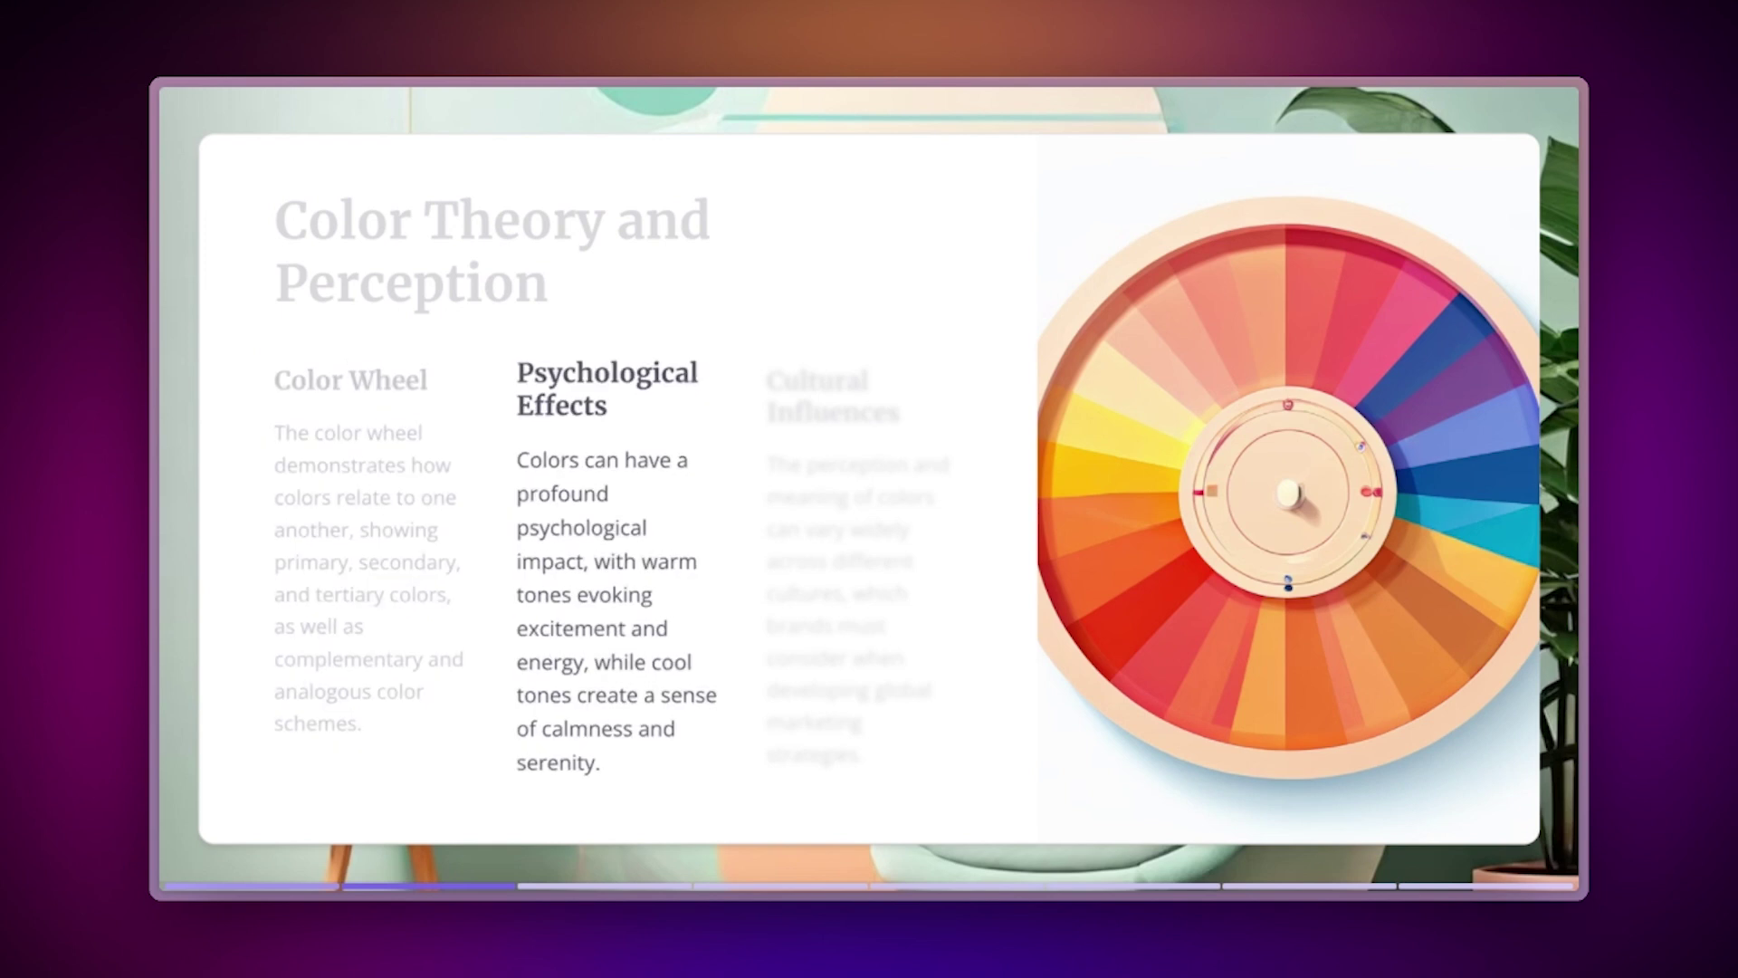
pyautogui.press('Right')
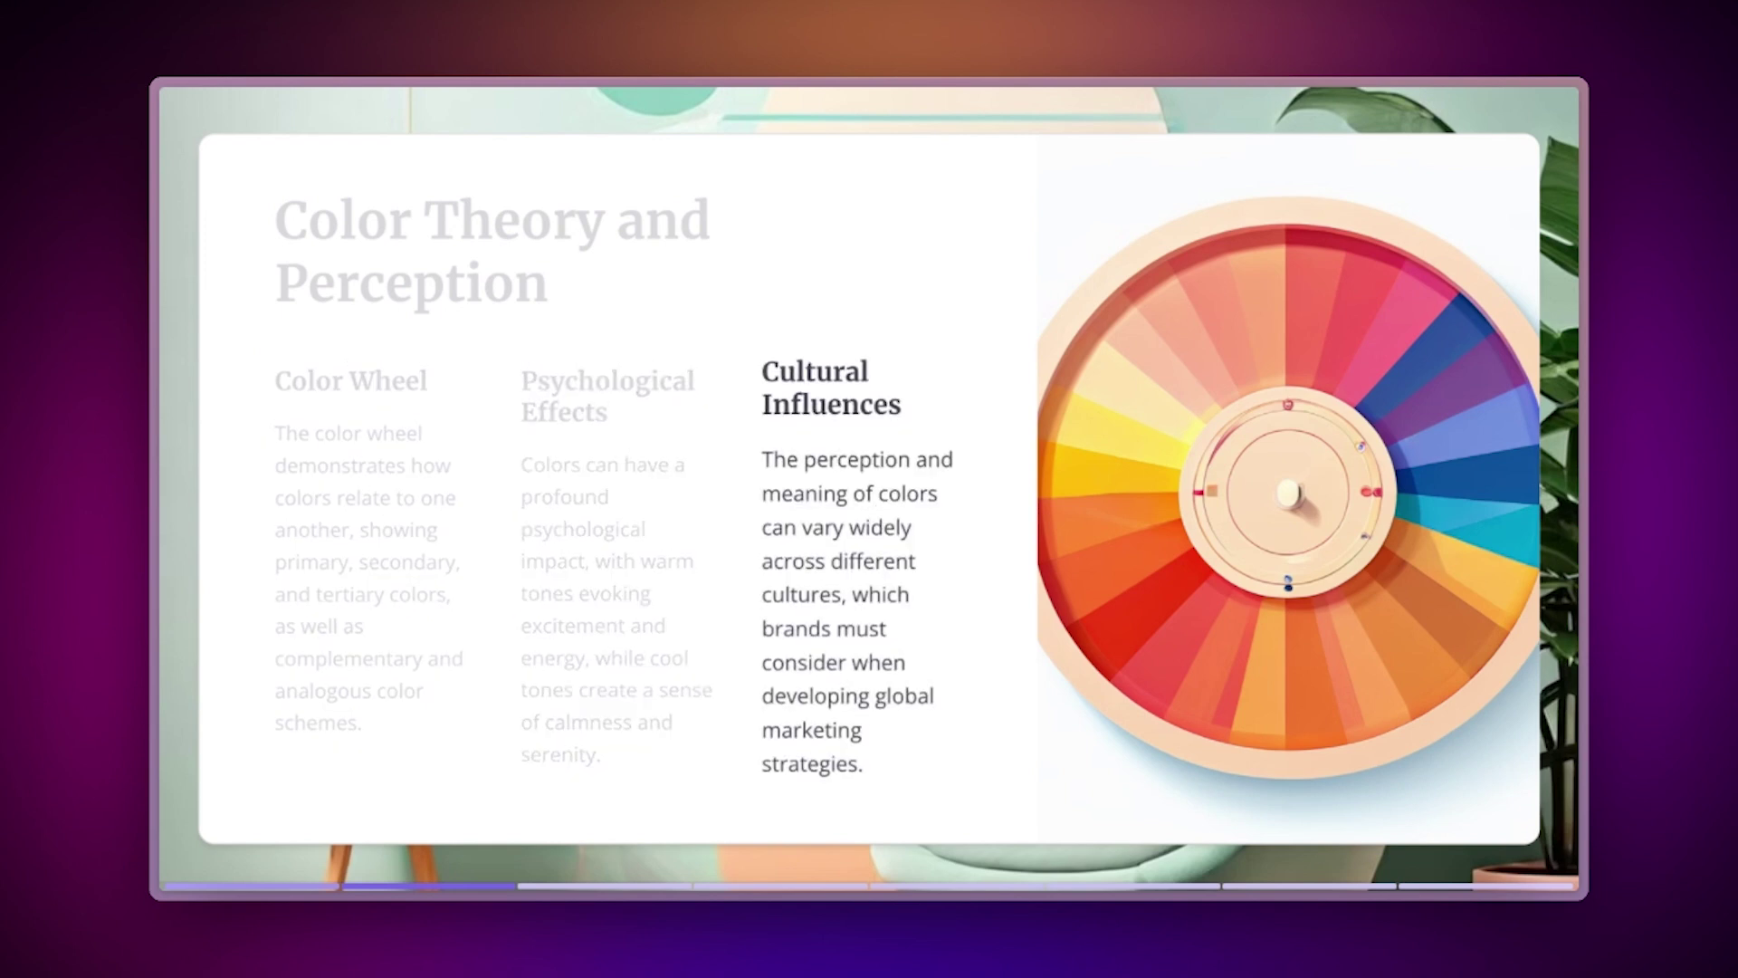
pyautogui.press('Left')
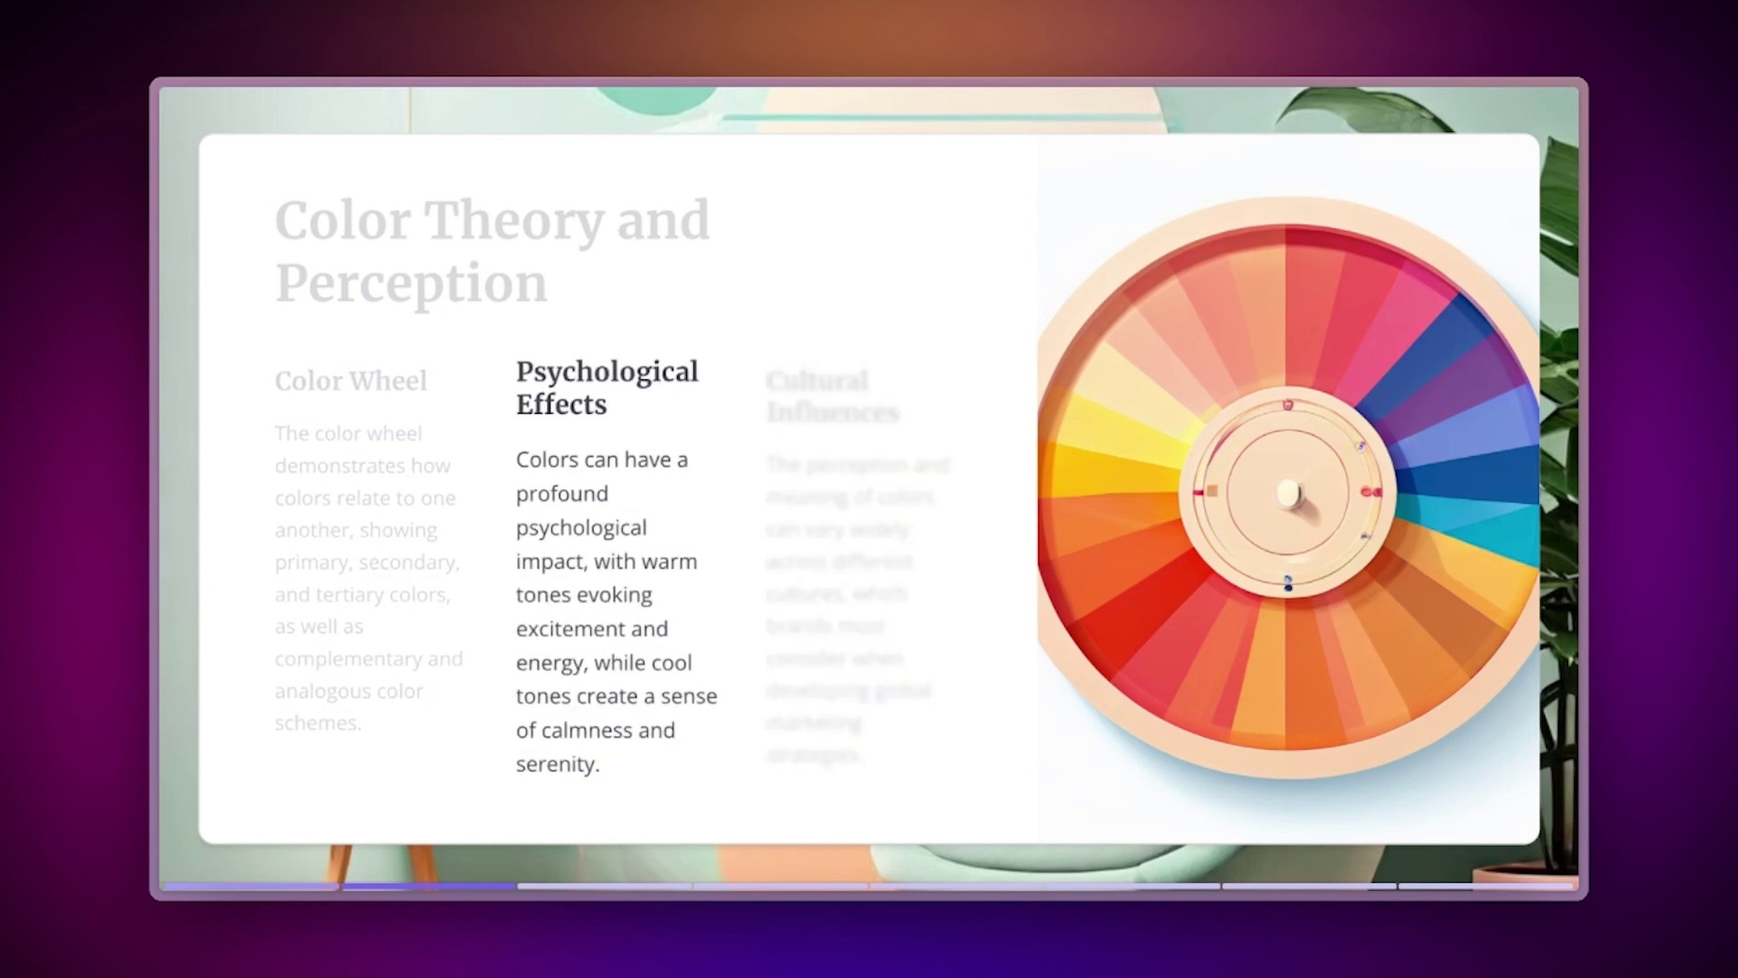
pyautogui.press('Left')
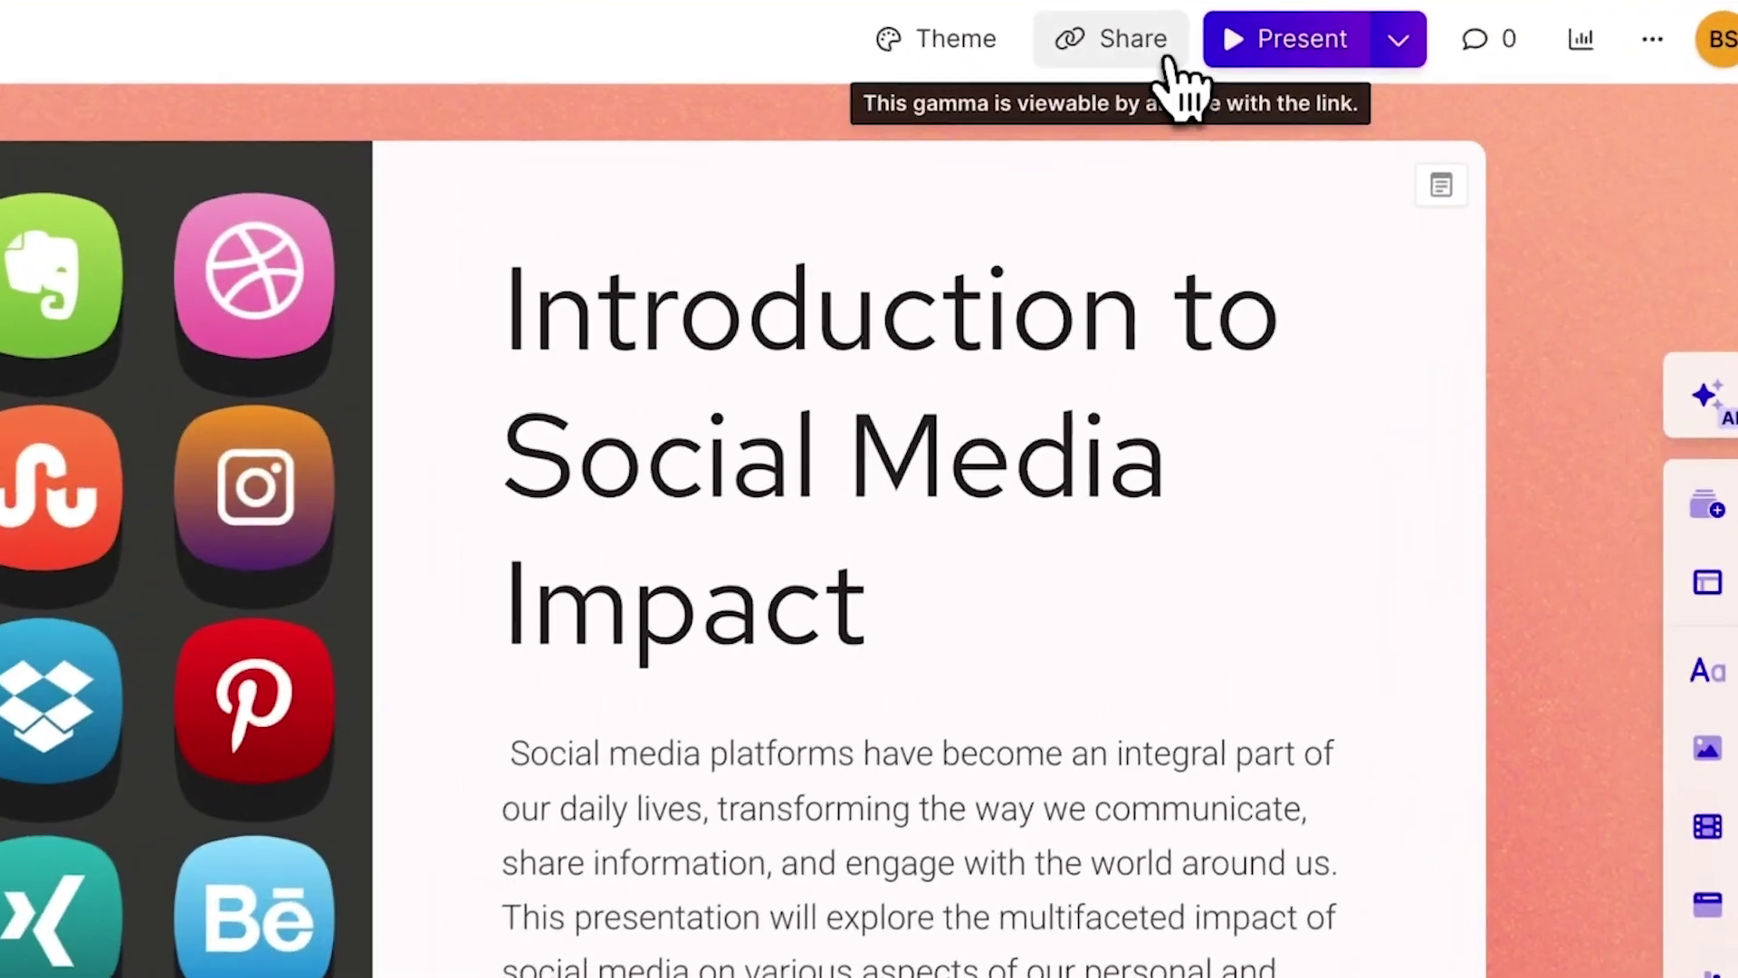
# Review the gamma's link sharing settings, then bring up the Export options from the ... menu
pyautogui.click(1141, 41)
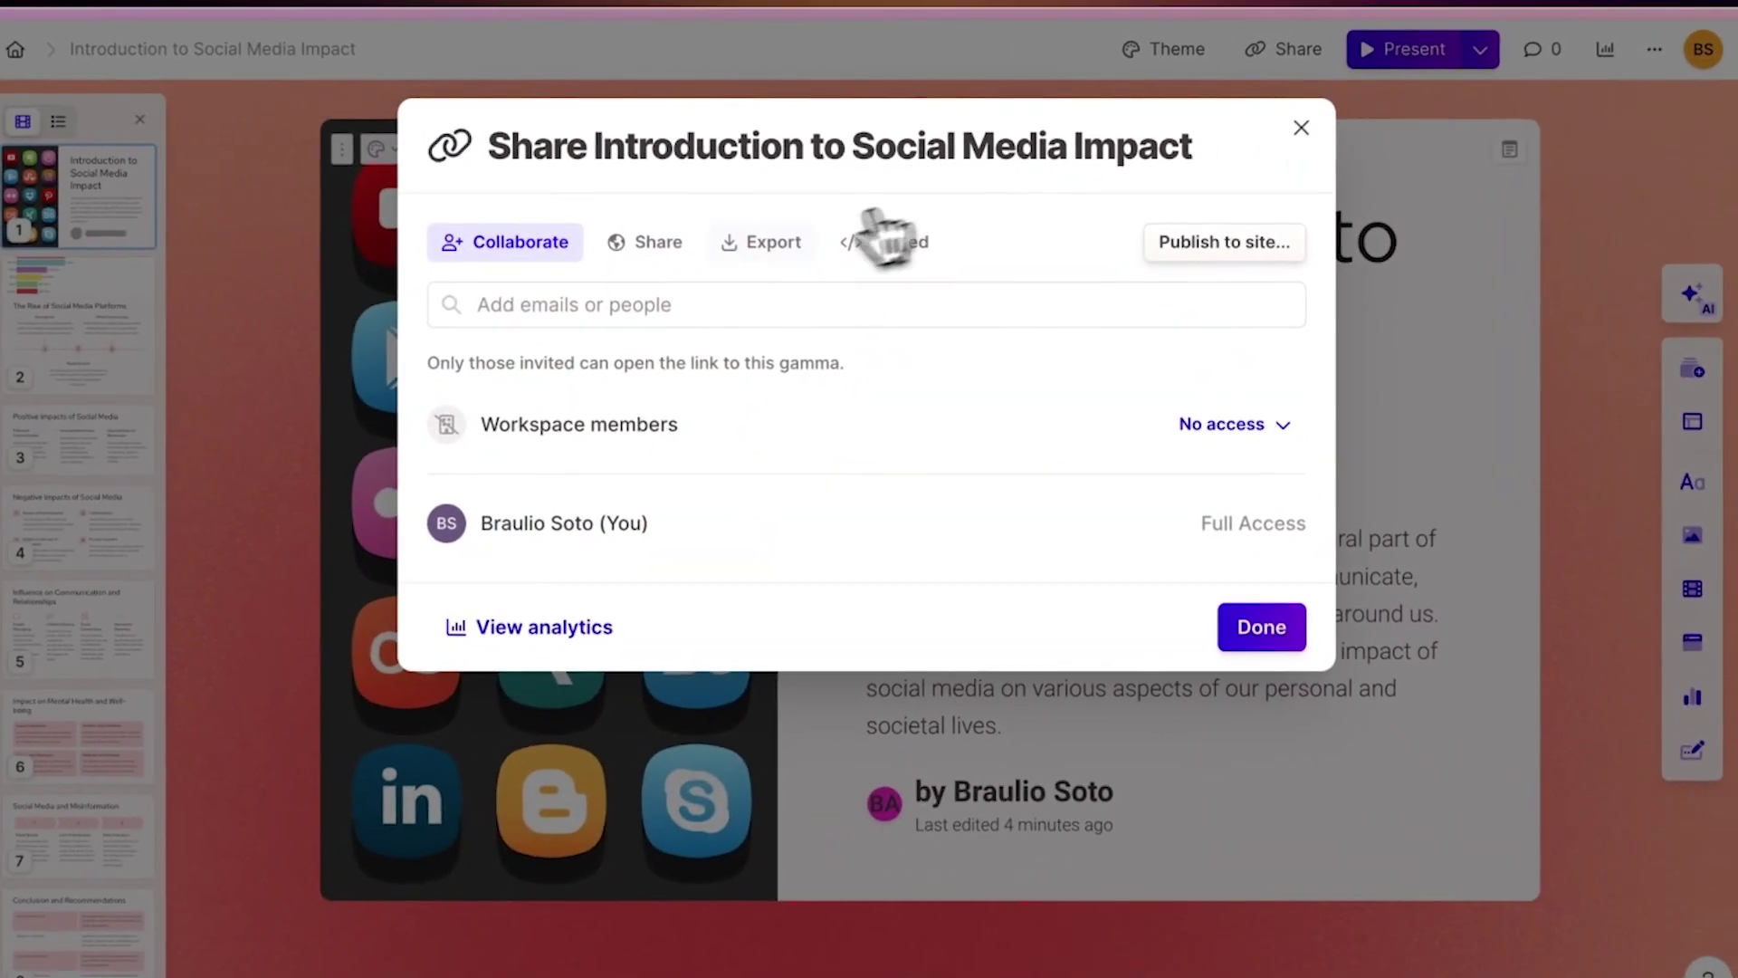
pyautogui.click(701, 254)
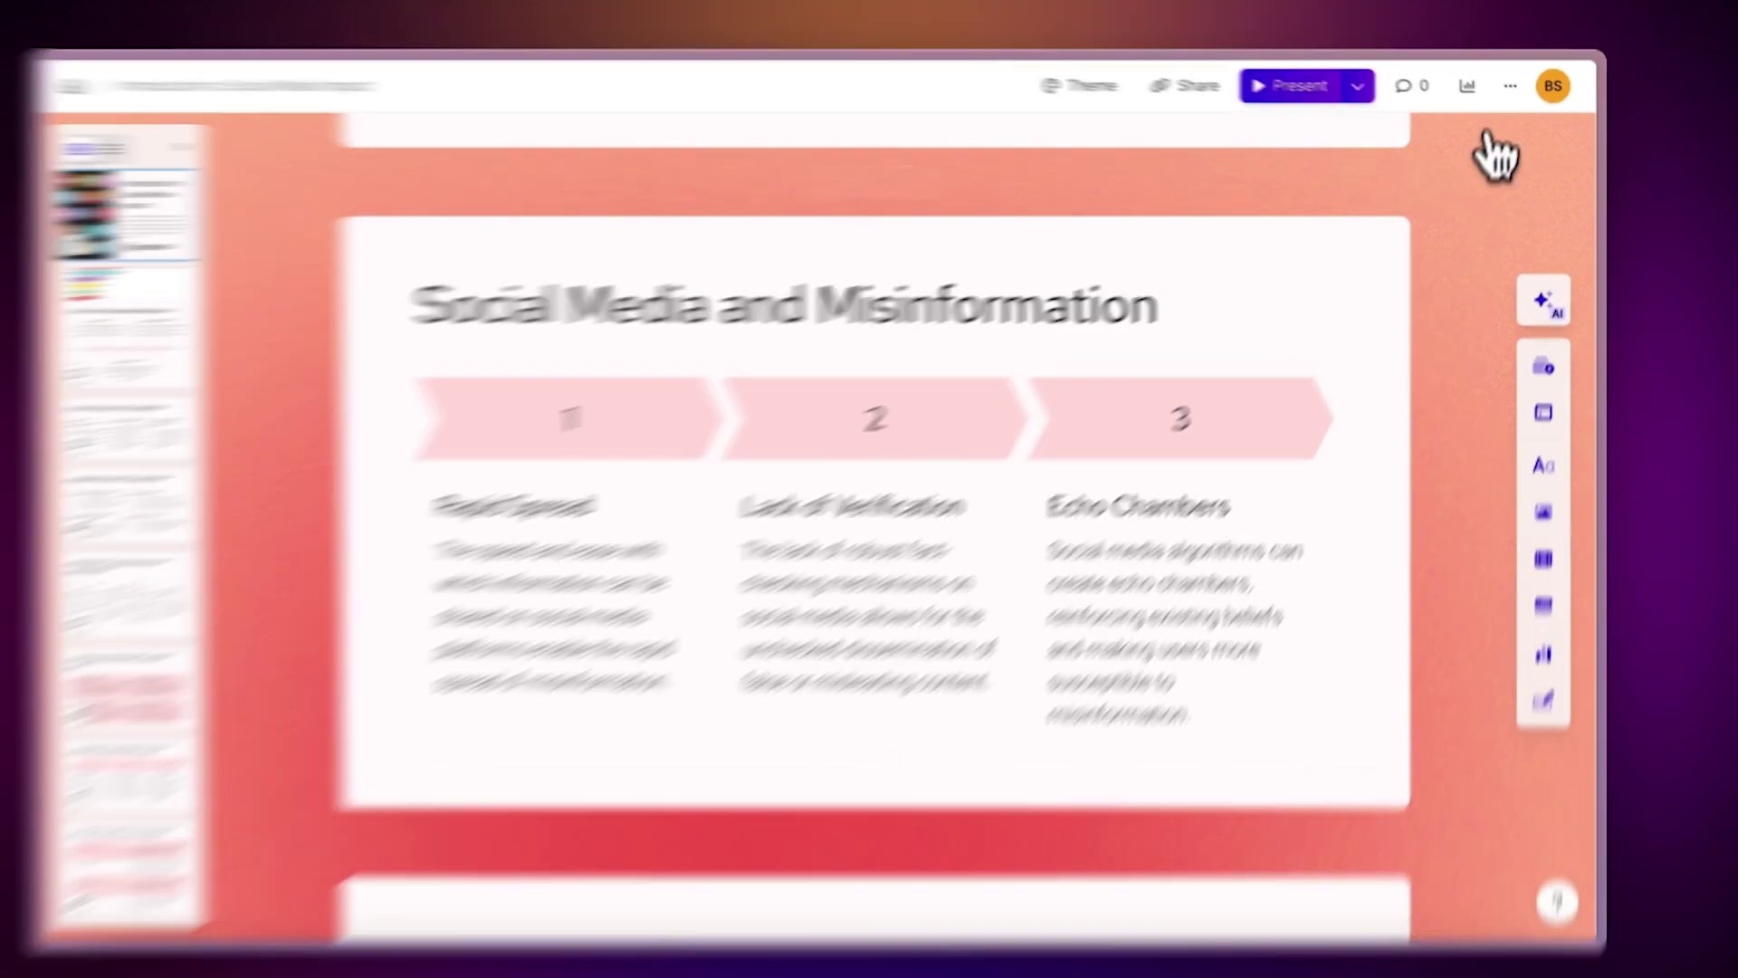
pyautogui.click(1510, 86)
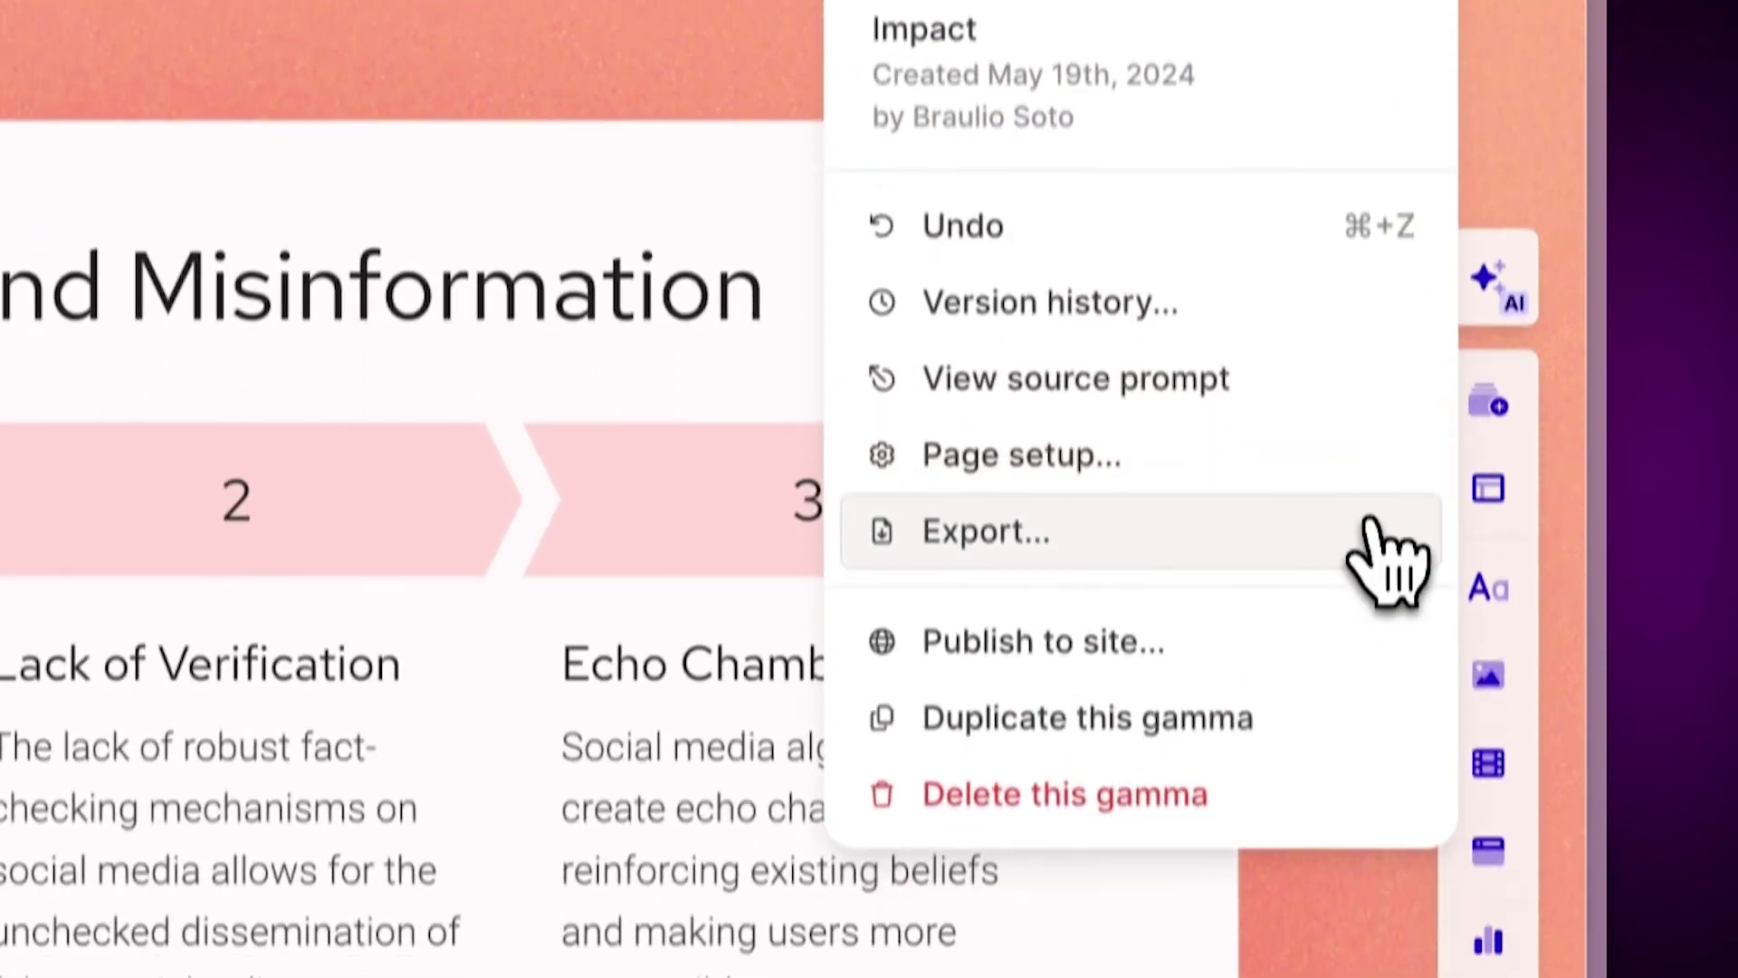
pyautogui.click(1369, 525)
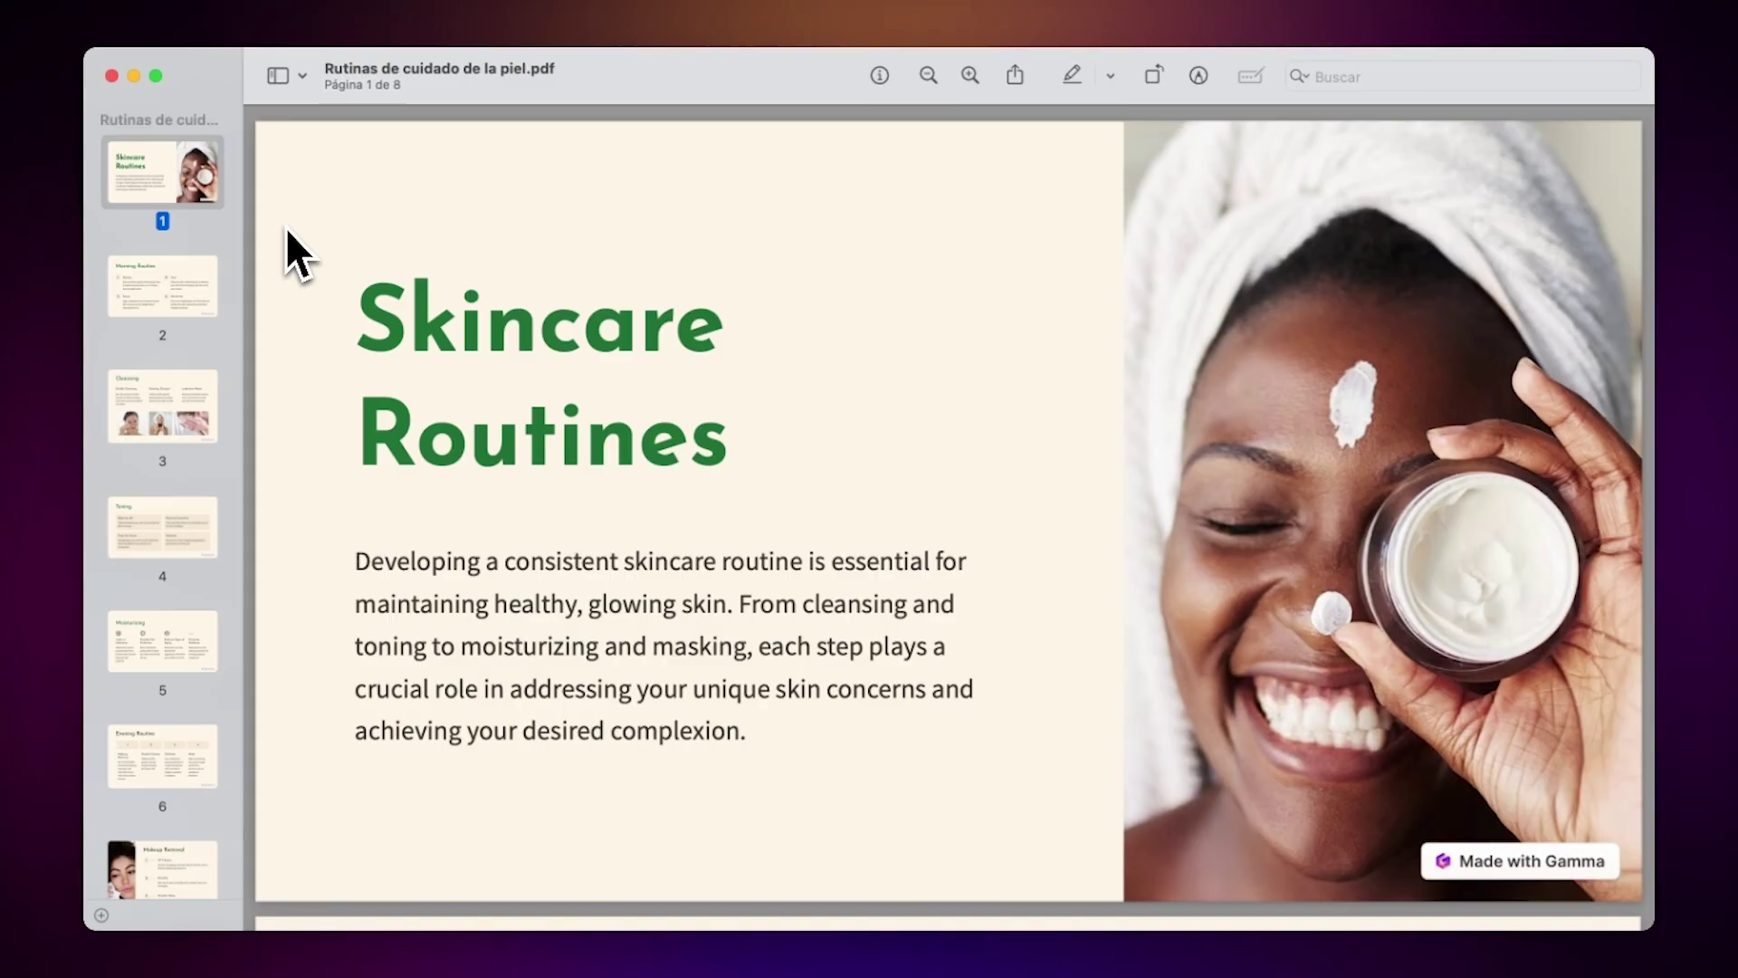
pyautogui.scroll(-3, 288, 228)
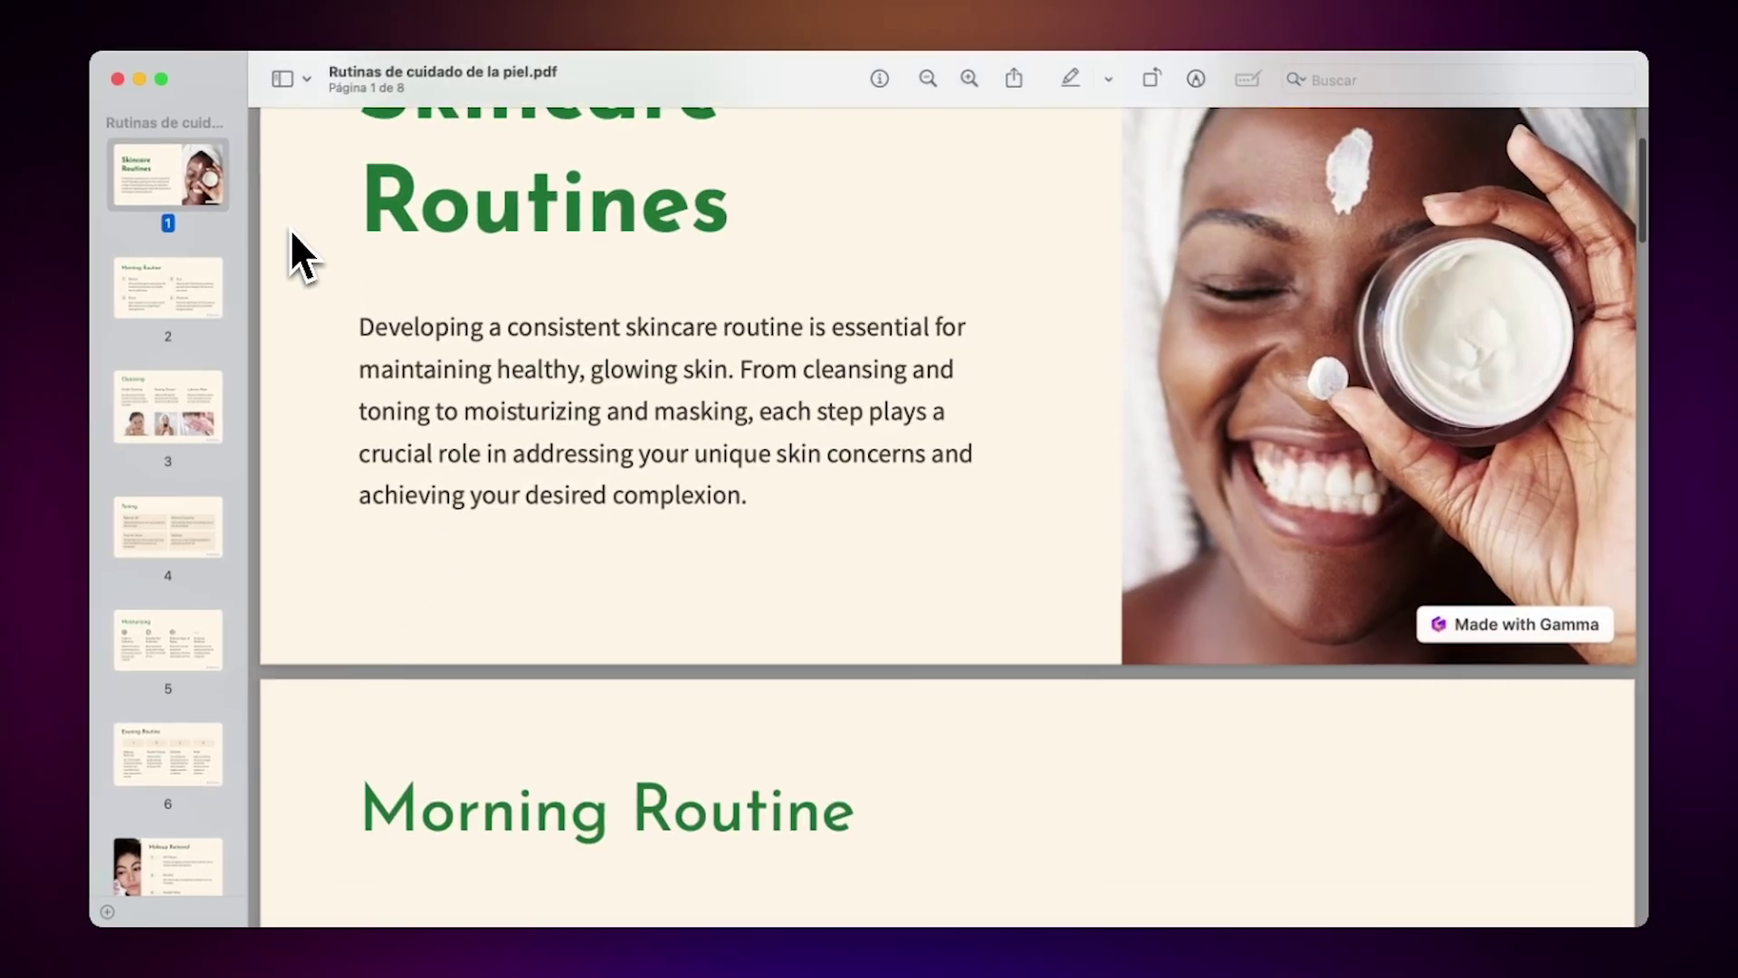
pyautogui.scroll(-2, 292, 231)
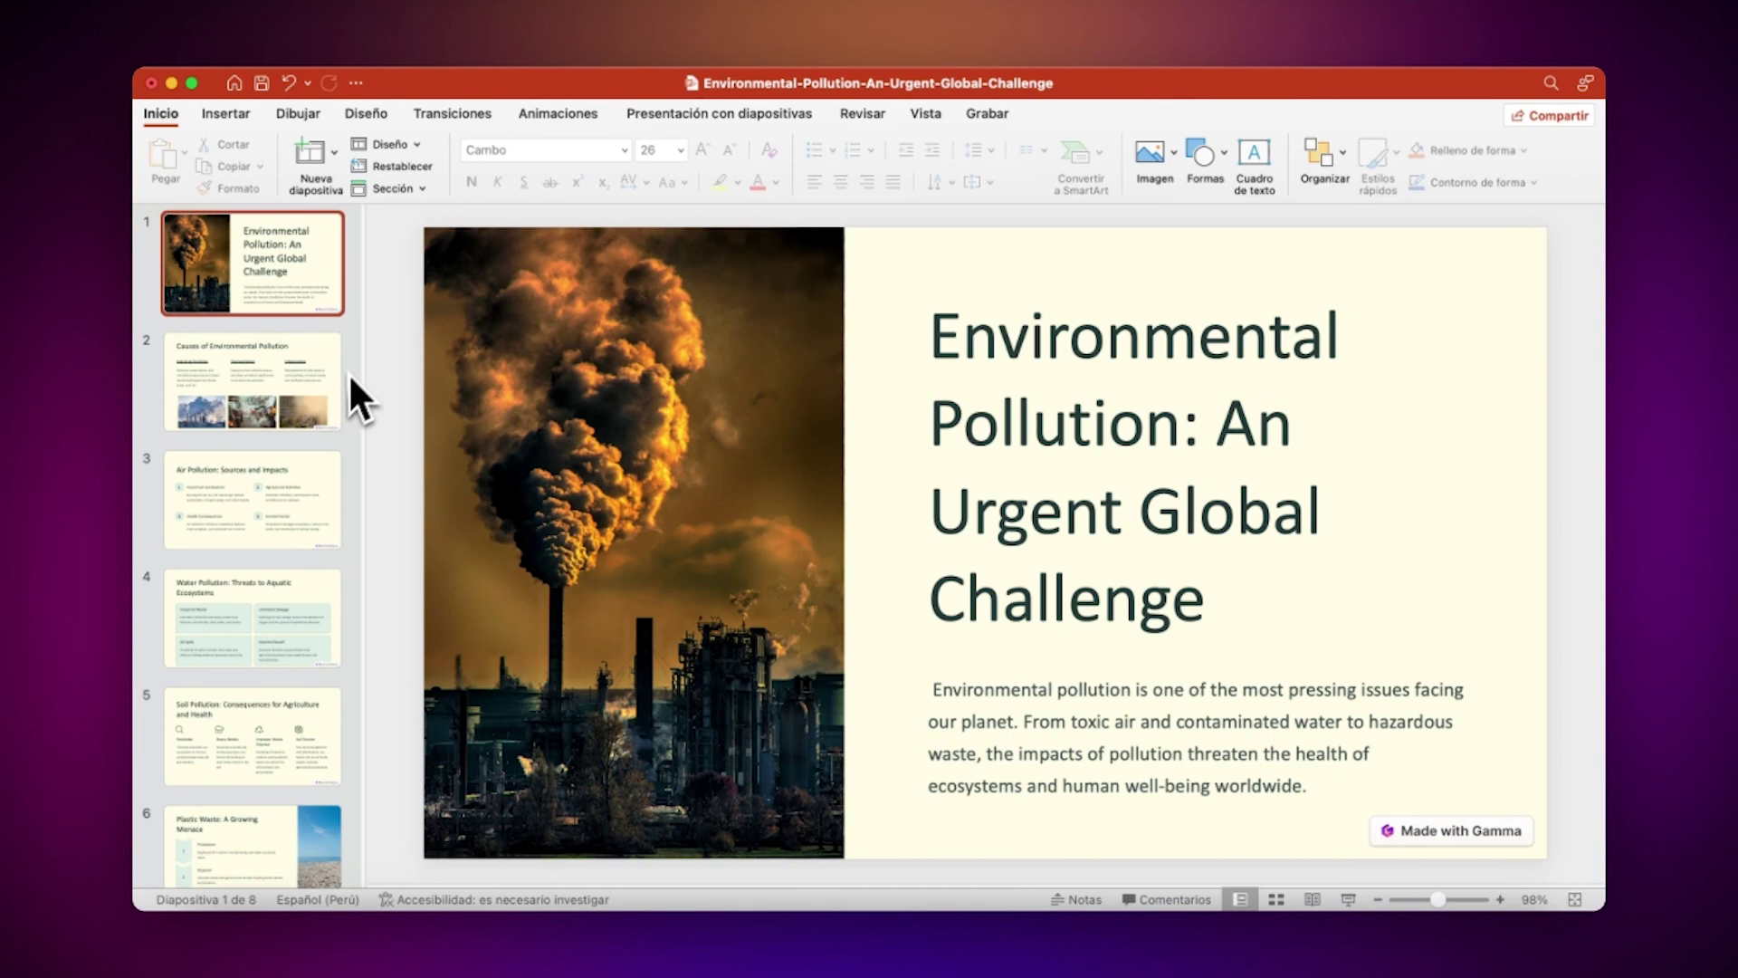
# View slide 2 and then the Air Pollution slide of the exported deck
pyautogui.click(340, 389)
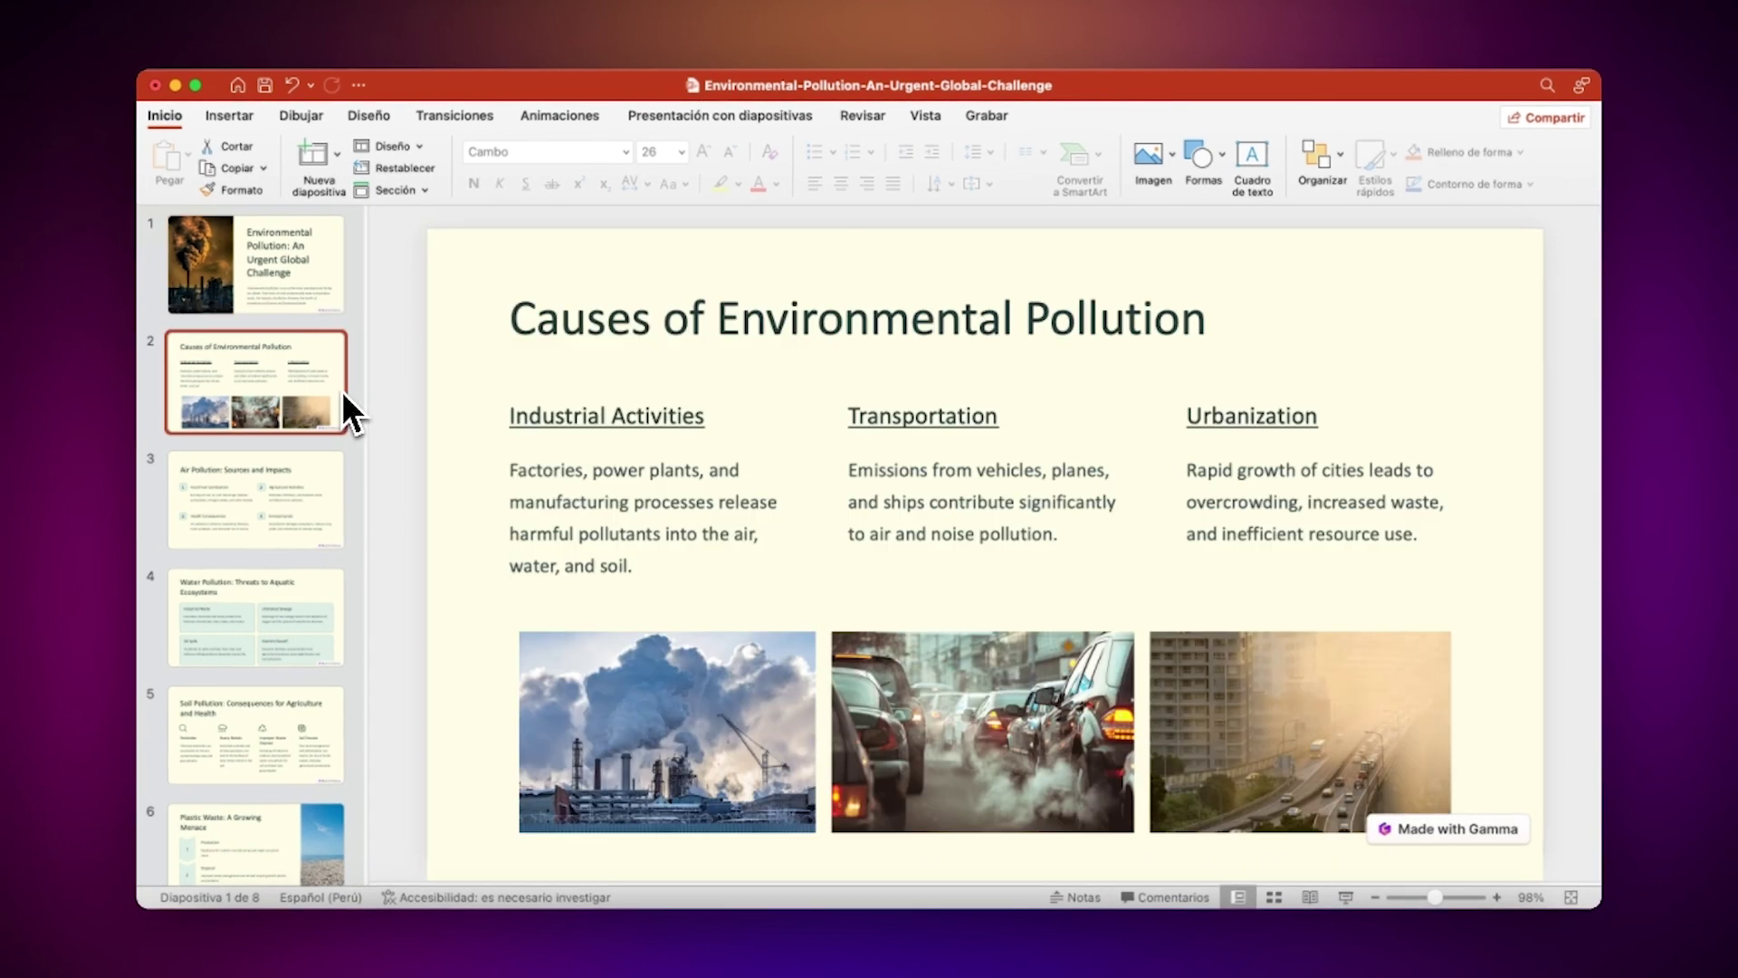
pyautogui.click(349, 507)
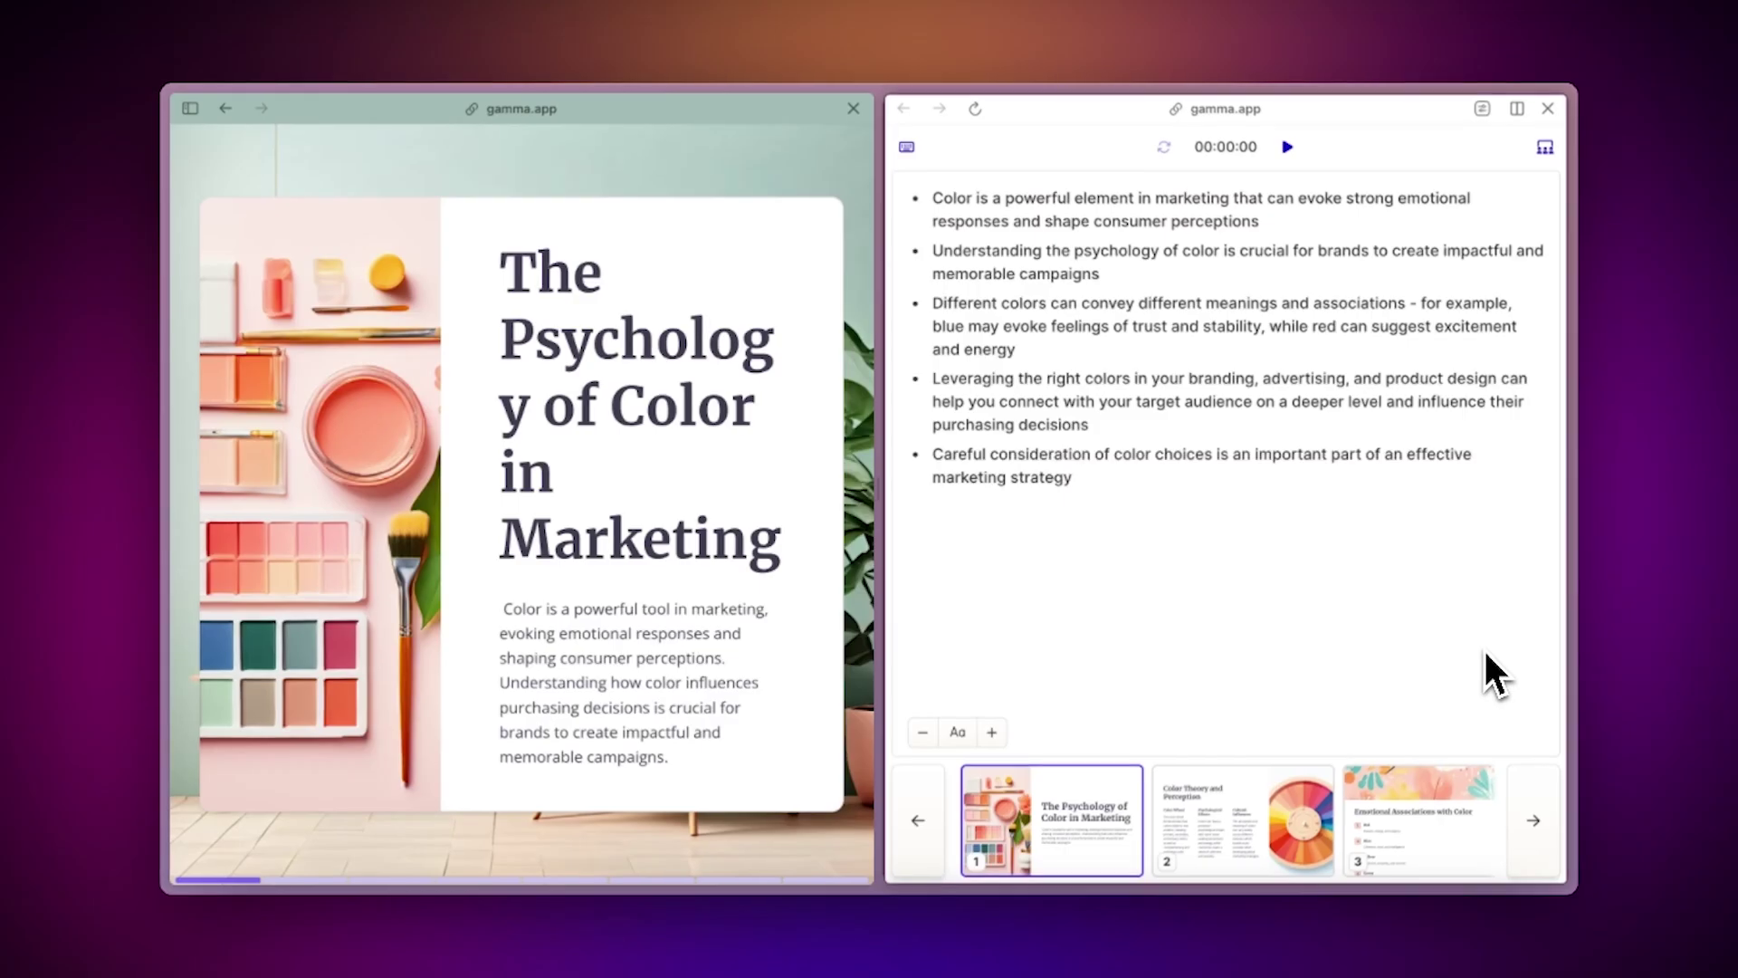
# Advance through Color Theory and Perception to Color Symbolism and Cultural Differences in presenter view
pyautogui.press('Right')
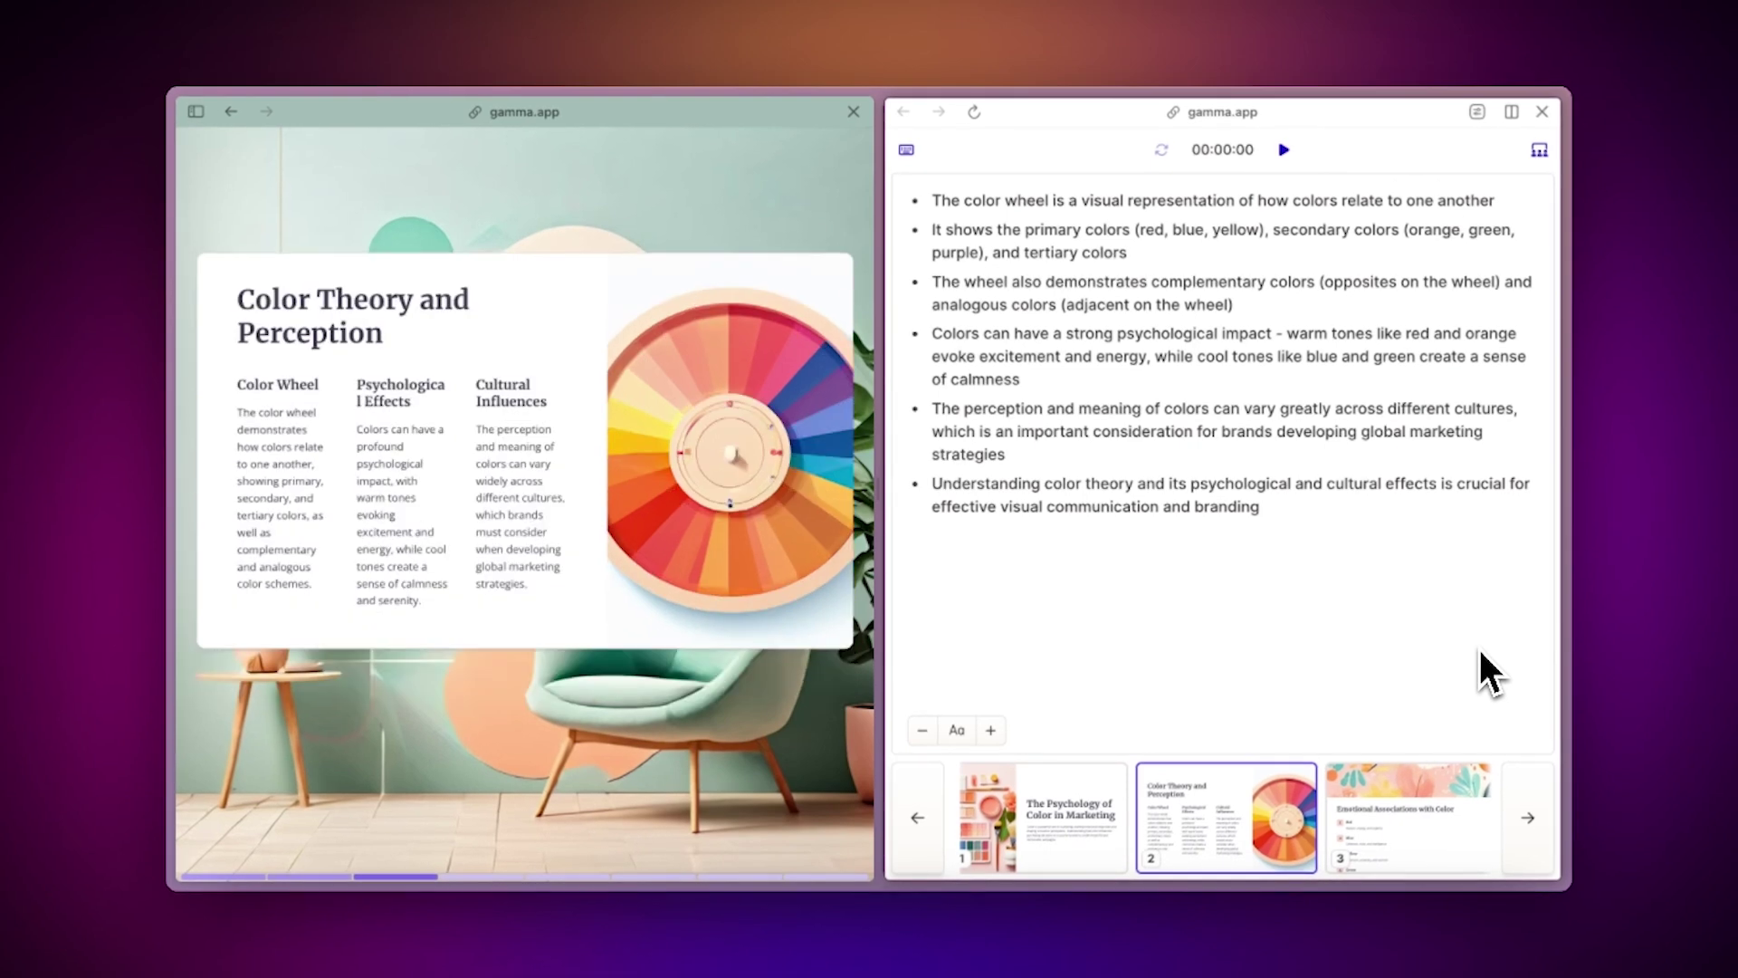
pyautogui.press('Right')
pyautogui.press('Right')
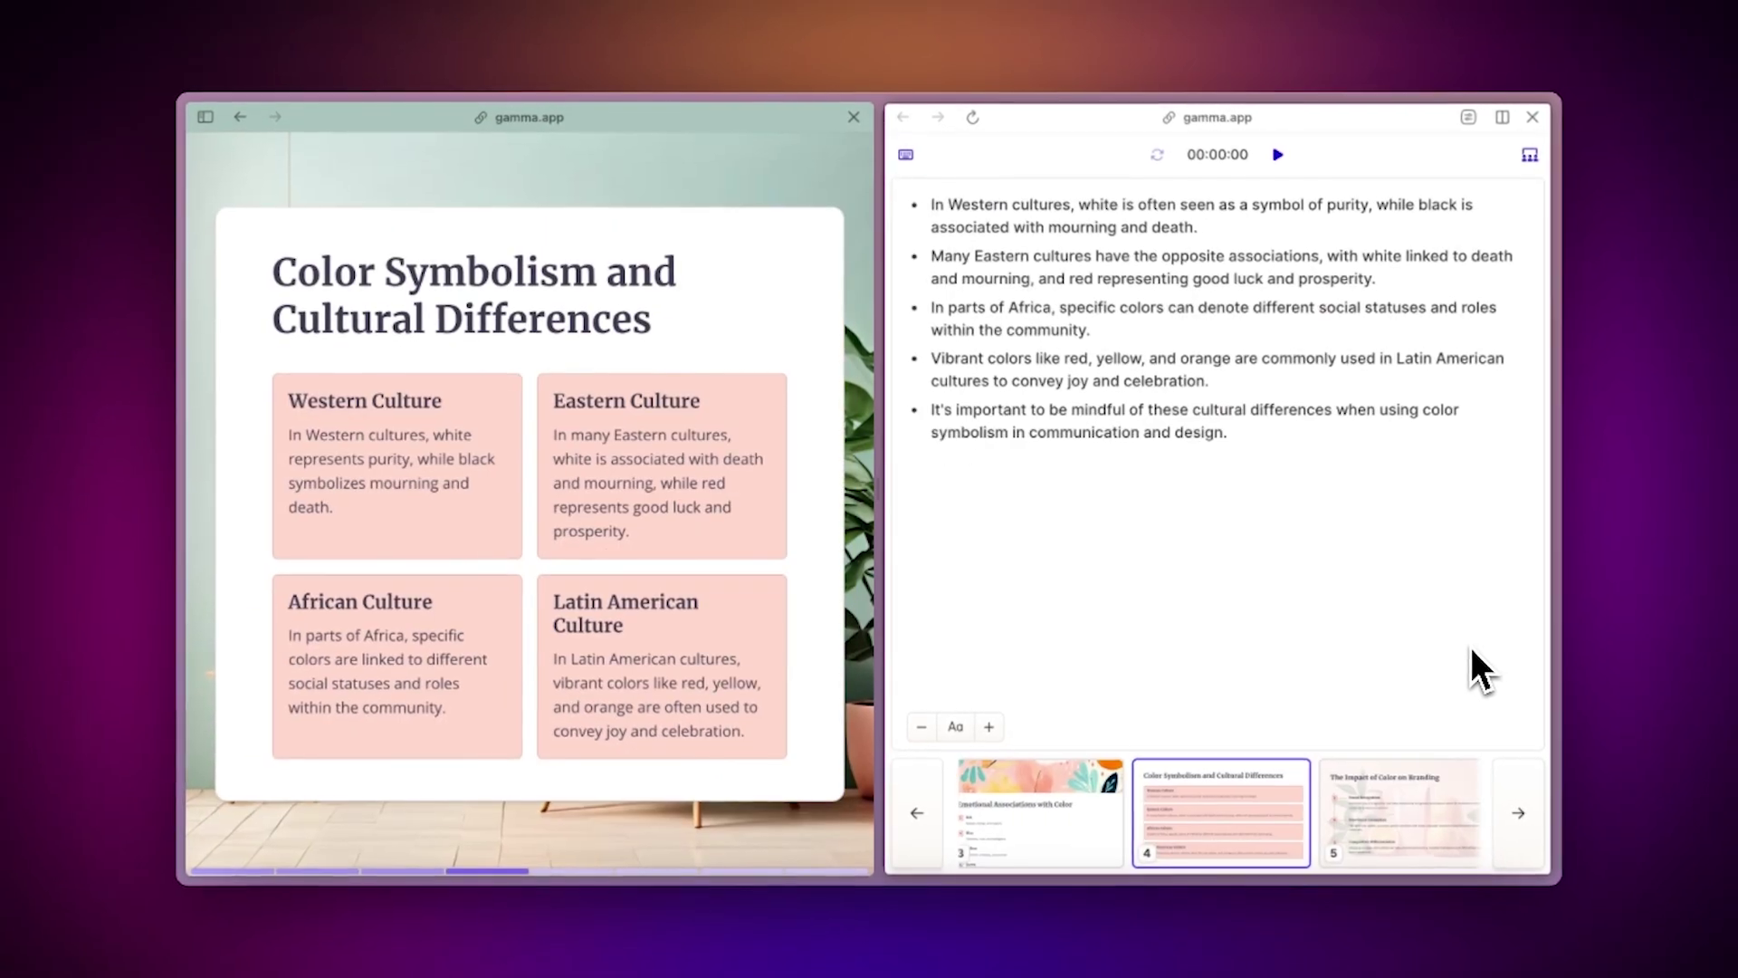